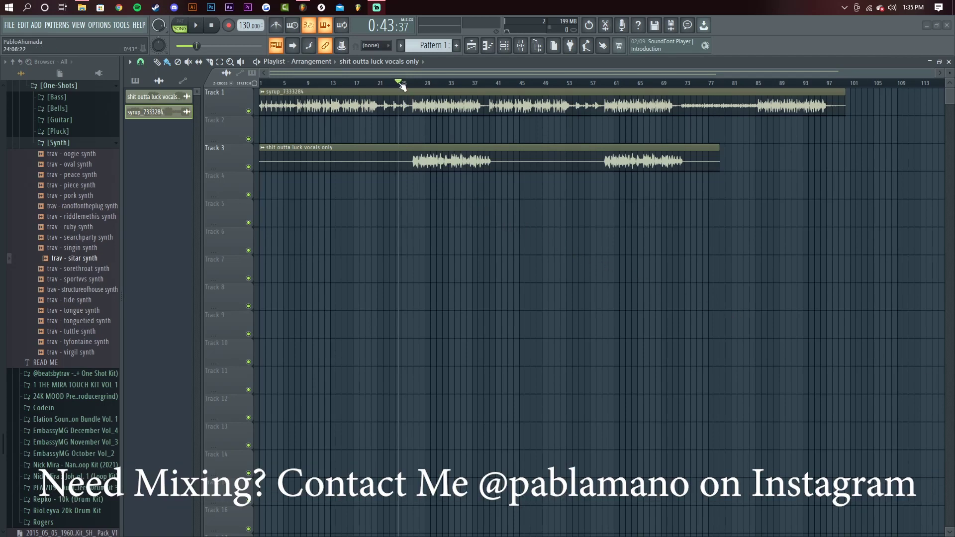
Play the beat and vocals from just before the first vocal section near bar 26, and return the playhead there
left_click_drag(402, 85, 417, 88)
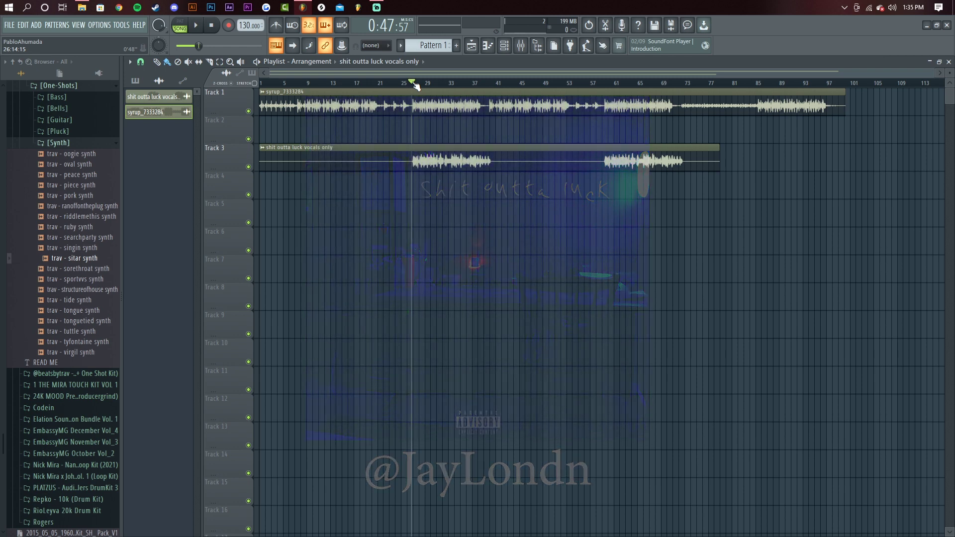
left_click(395, 86)
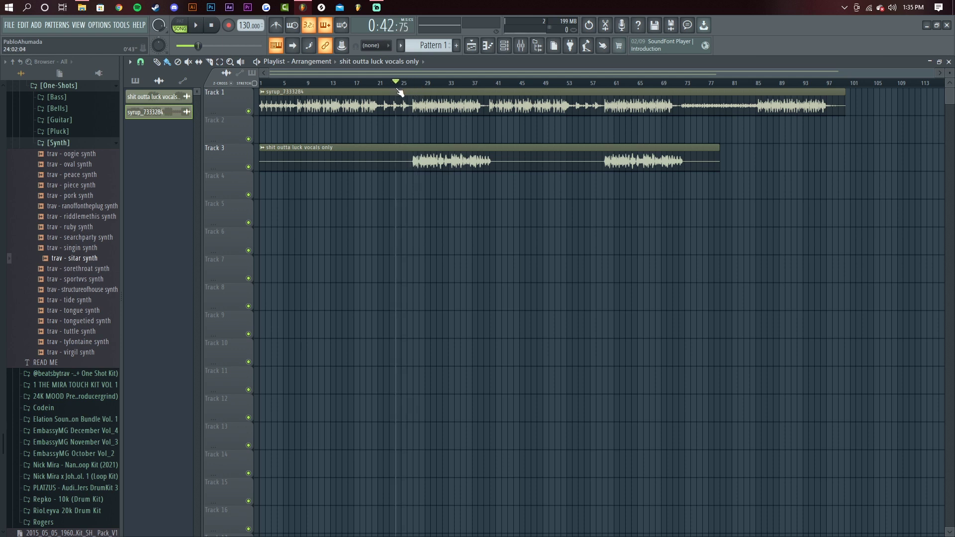
left_click_drag(395, 83, 416, 84)
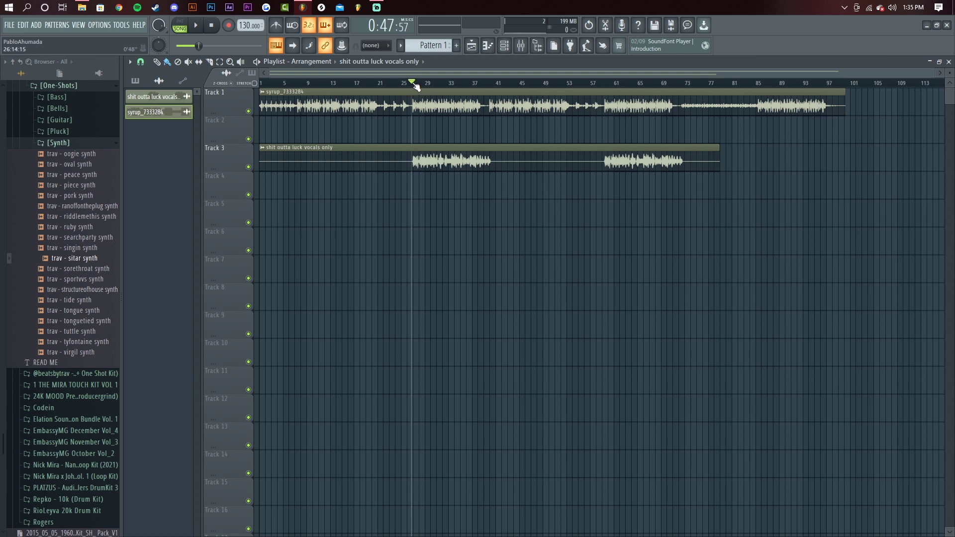
left_click_drag(415, 86, 415, 86)
key("space")
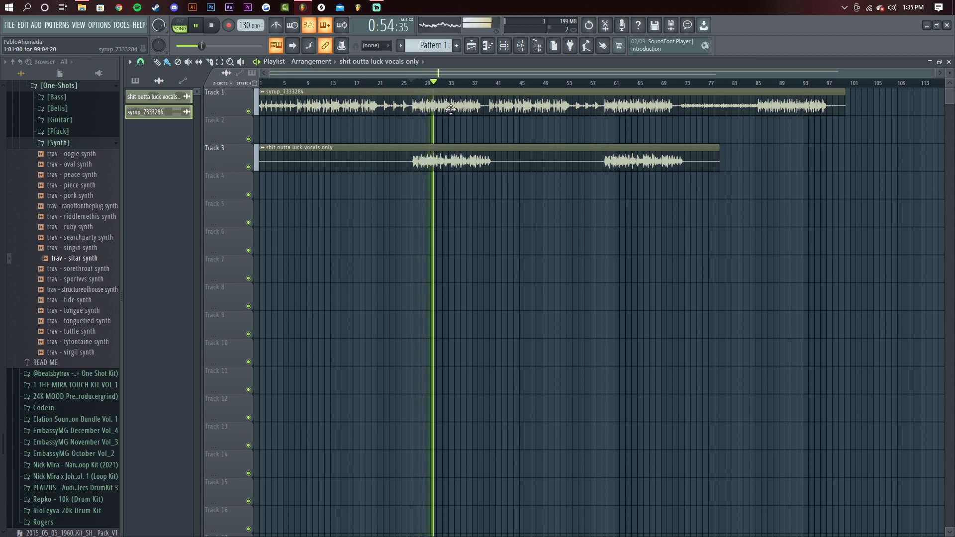
key("space")
left_click_drag(408, 89, 408, 86)
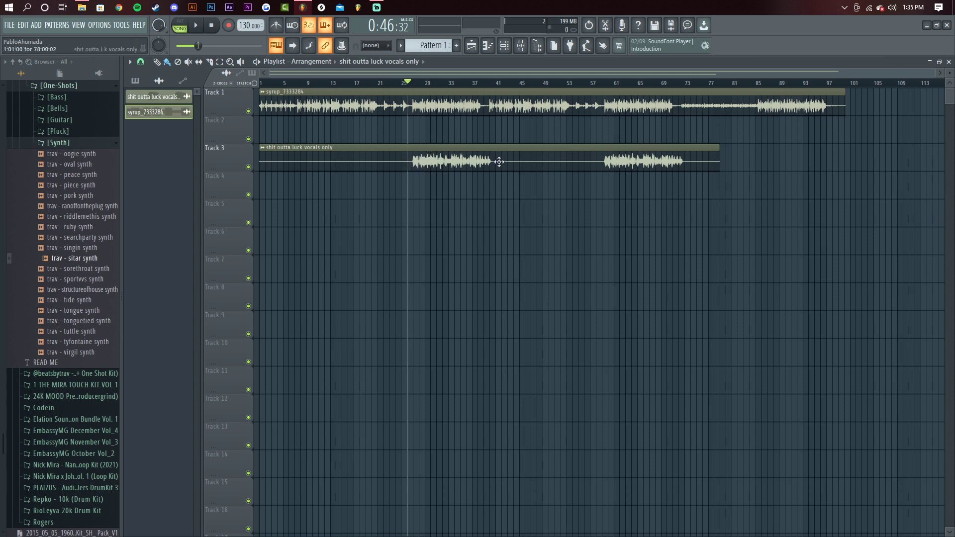
Check which mixer track the "shit outta luck vocals only" clip is routed to in its channel settings
left_click(475, 158)
double_click(475, 158)
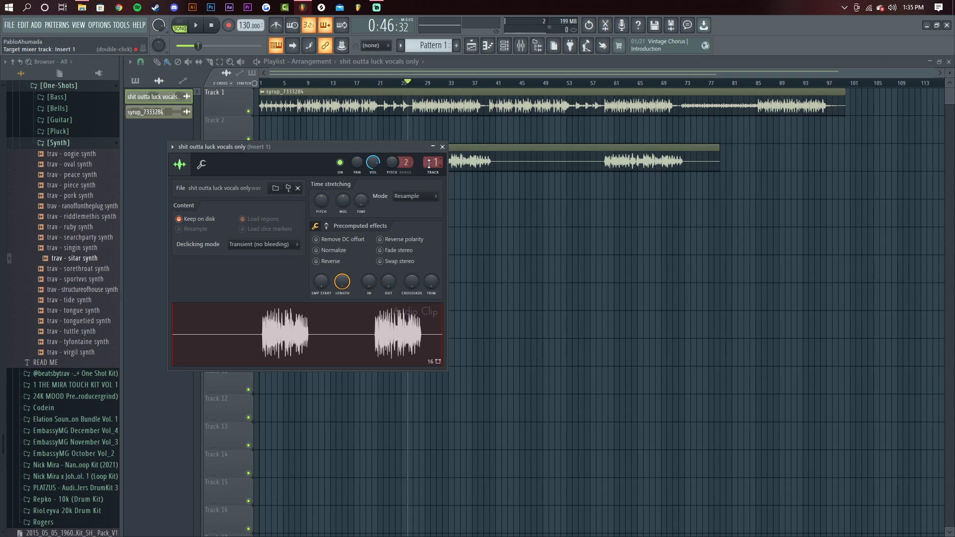
left_click(442, 146)
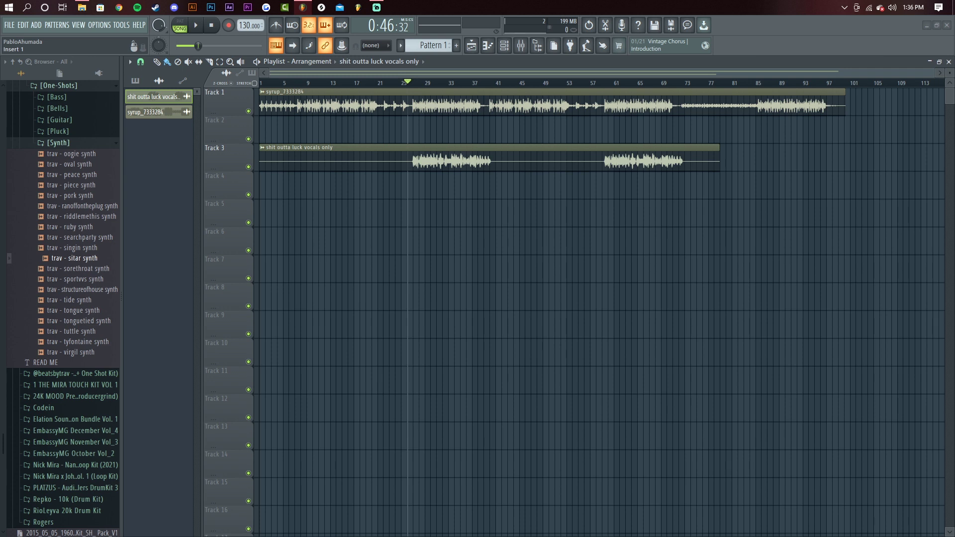
Load the "Main Vocal Bus.fst" mixer track state onto Insert 1 and reposition the mixer window
key("F9")
right_click(215, 208)
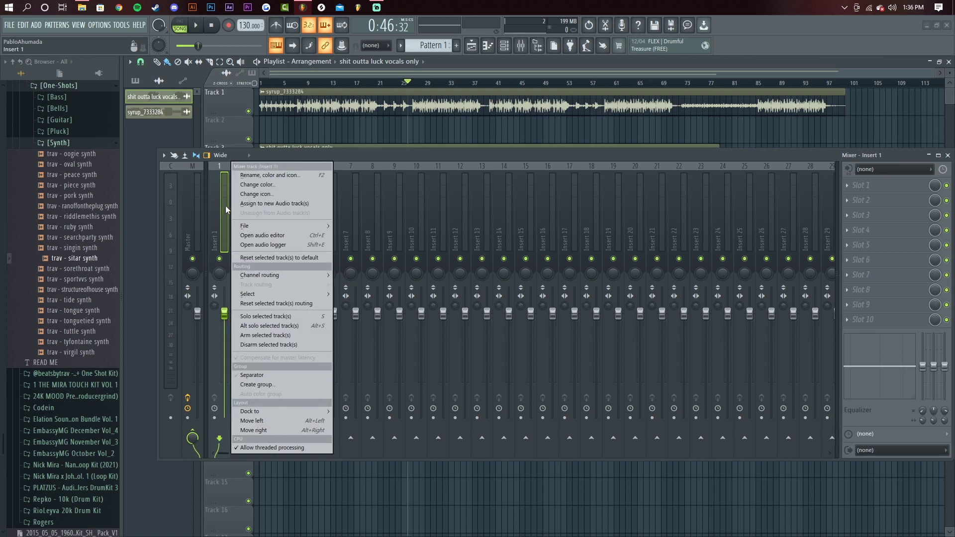
mouse_move(247, 228)
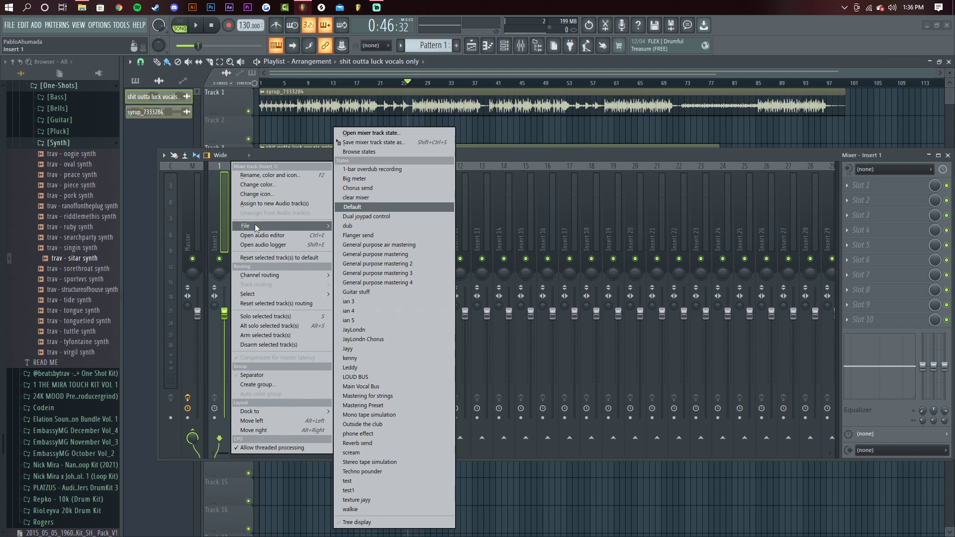
left_click(369, 133)
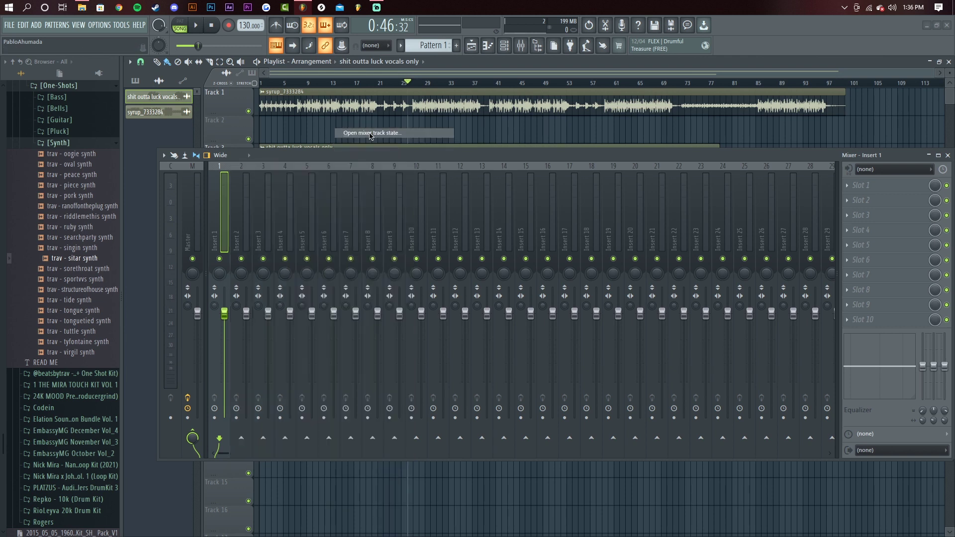
left_click_drag(424, 145, 437, 113)
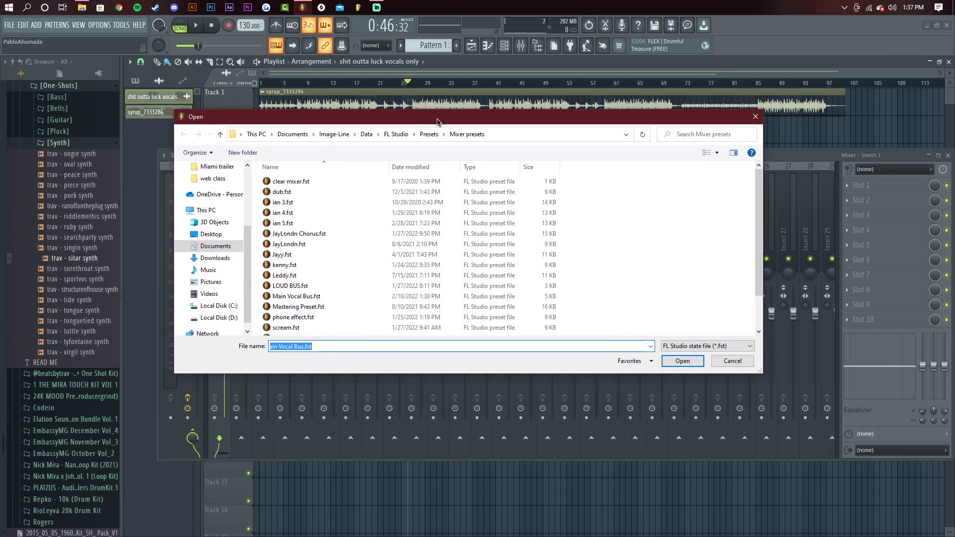
scroll(599, 252, "down", 2)
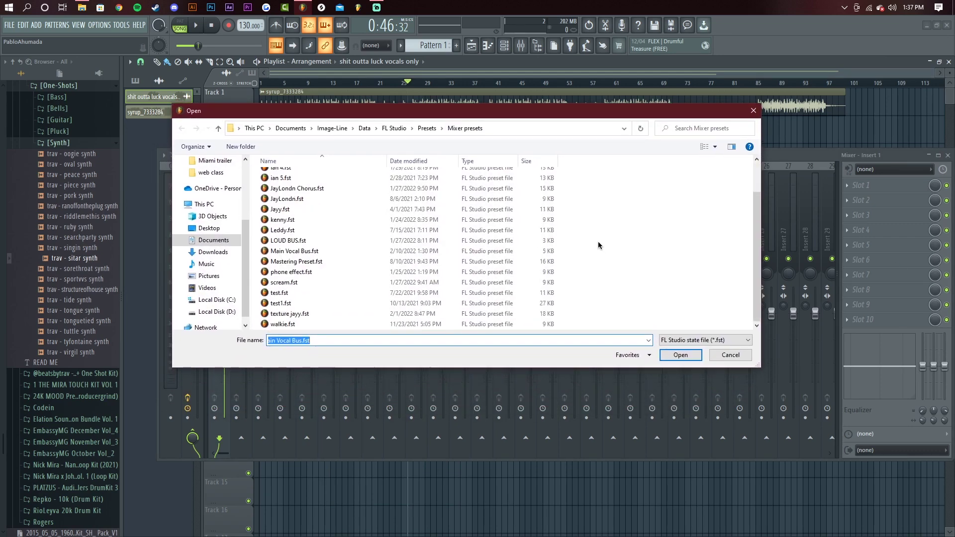
scroll(601, 261, "up", 2)
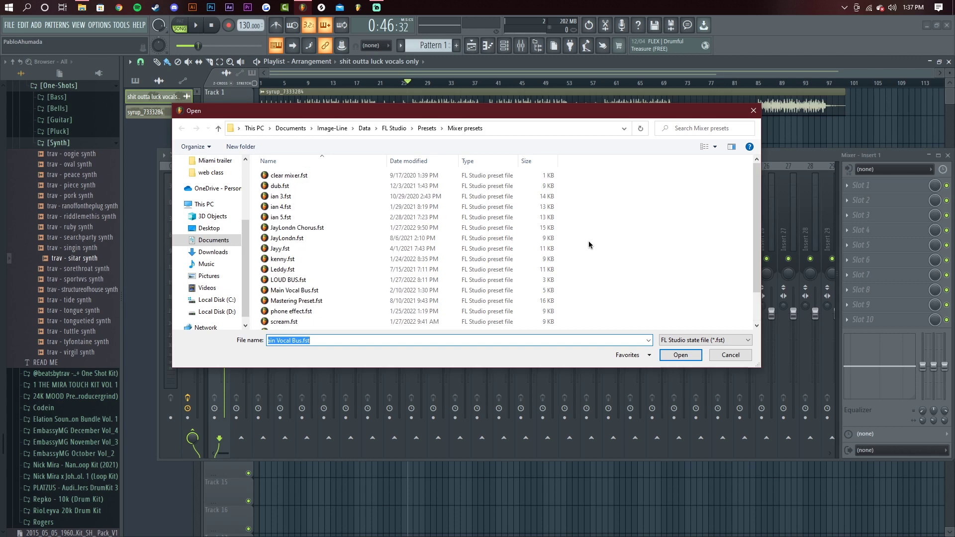
scroll(640, 243, "down", 2)
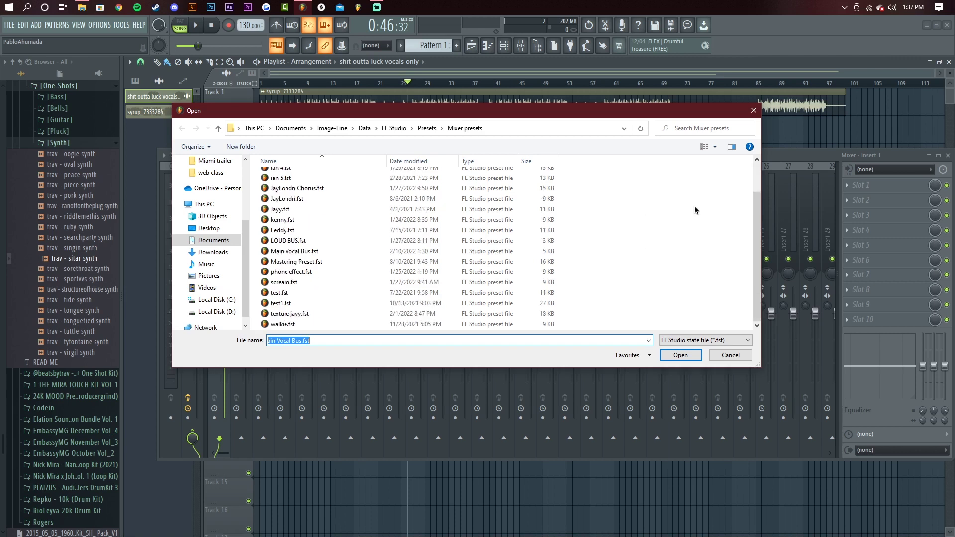
scroll(388, 226, "up", 1)
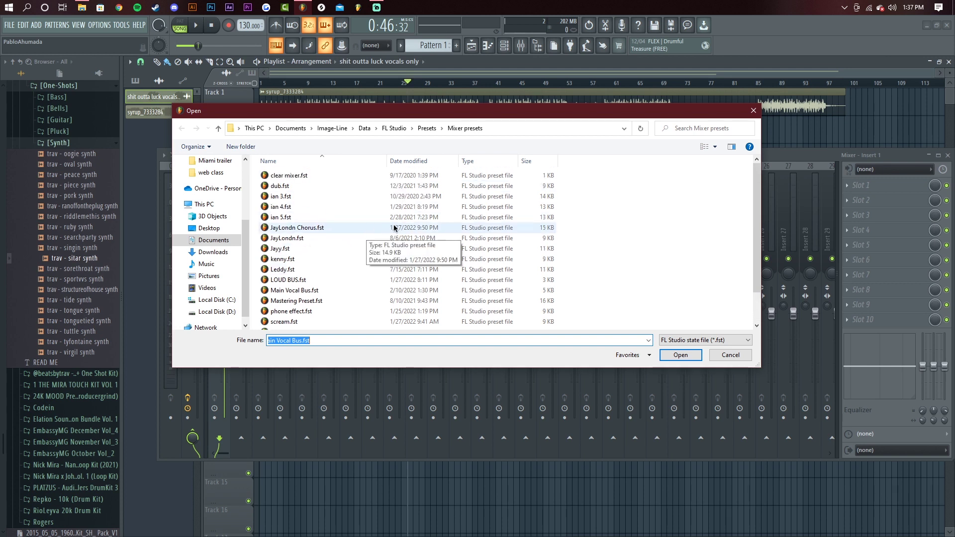
scroll(394, 228, "down", 1)
scroll(321, 294, "up", 2)
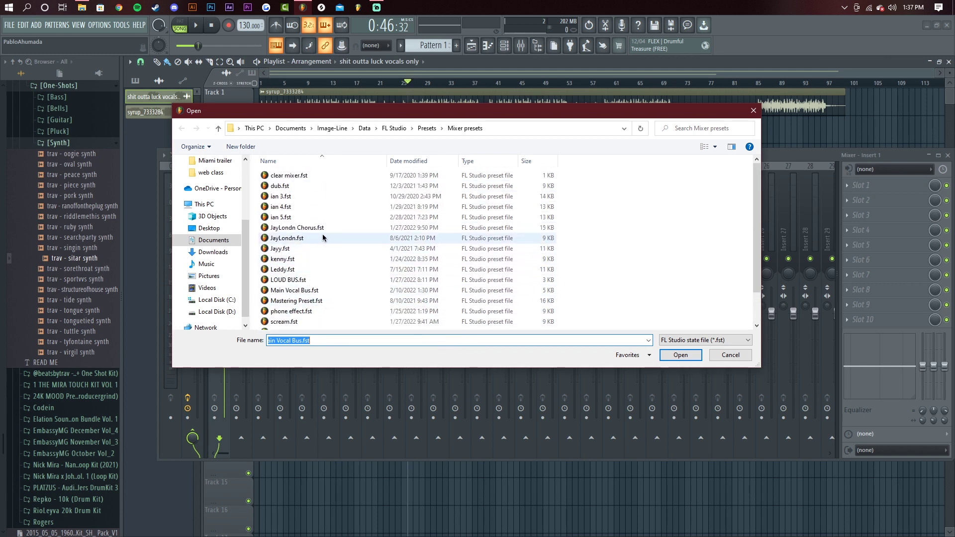
left_click(297, 292)
left_click(681, 355)
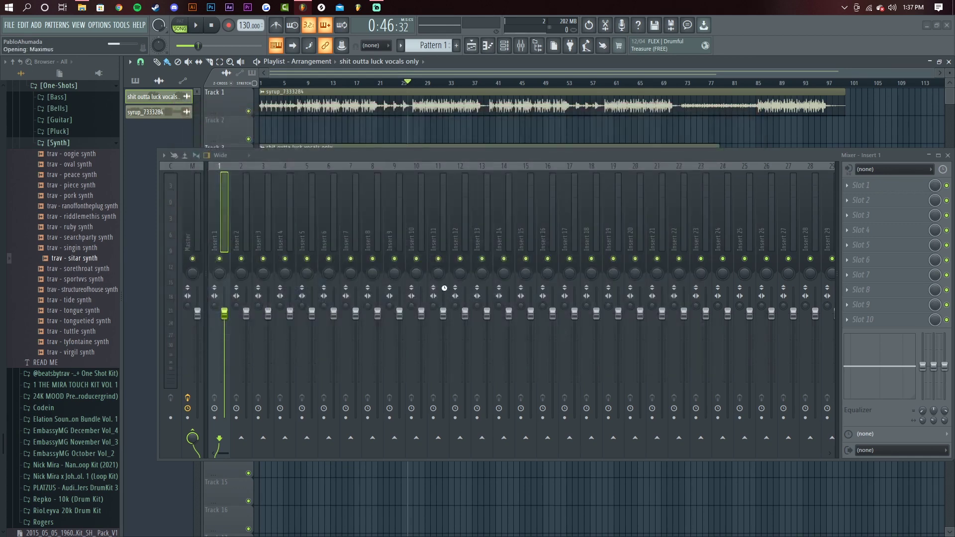
left_click_drag(550, 152, 506, 115)
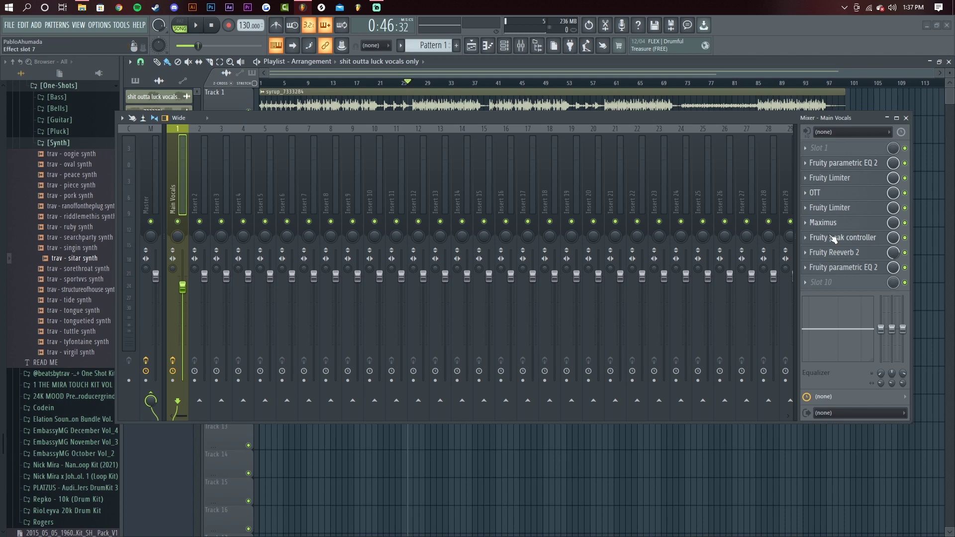
Look at the OTT effect and the plugin options of the empty first slot on the Main Vocals track
left_click(823, 195)
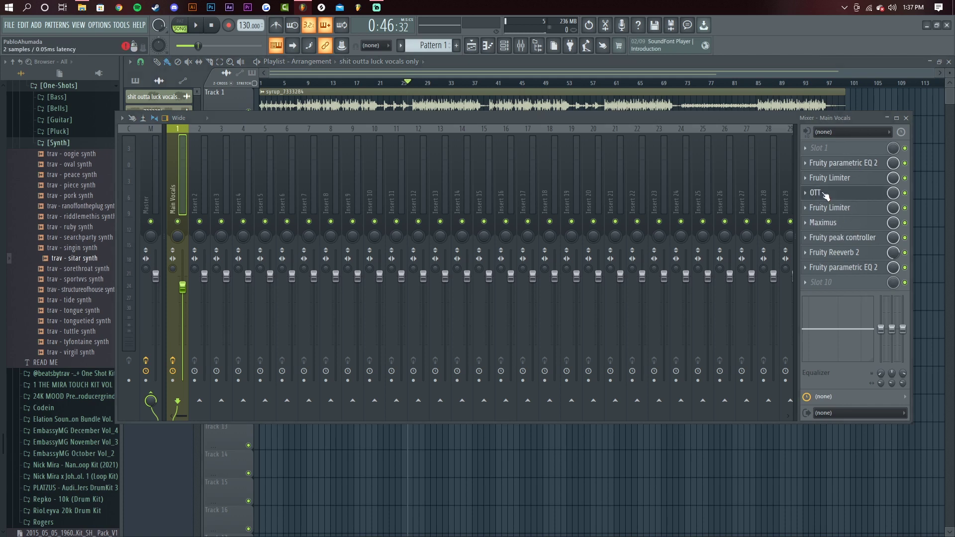
left_click(824, 149)
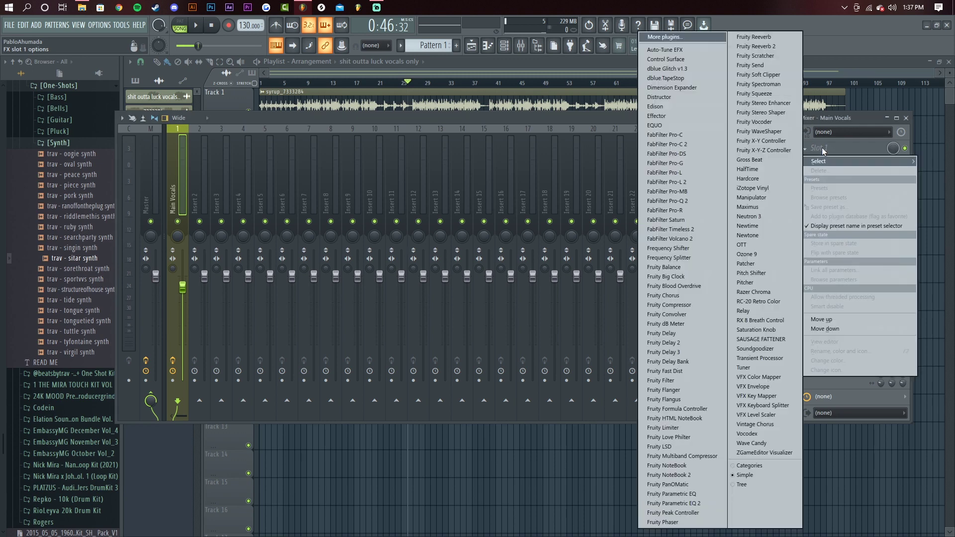
left_click(853, 119)
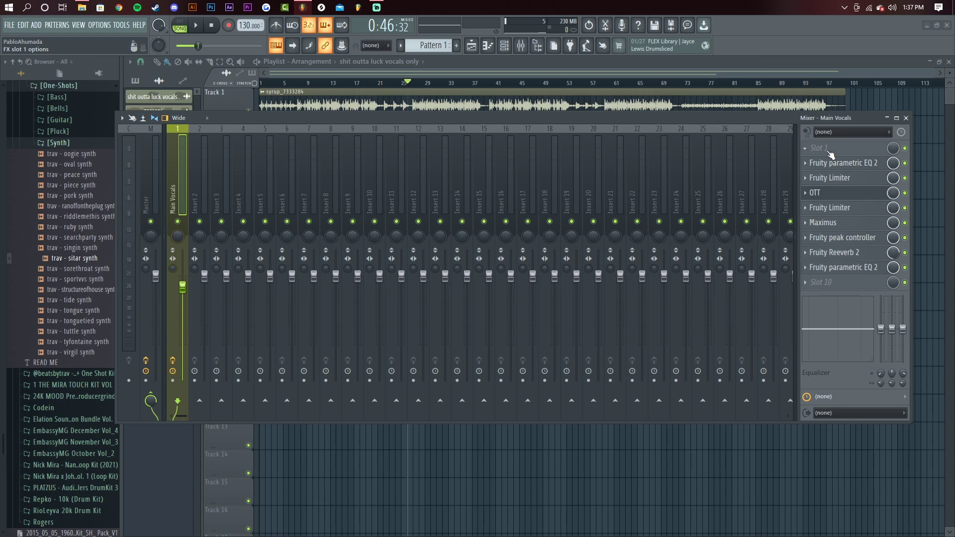
left_click(807, 194)
left_click(813, 193)
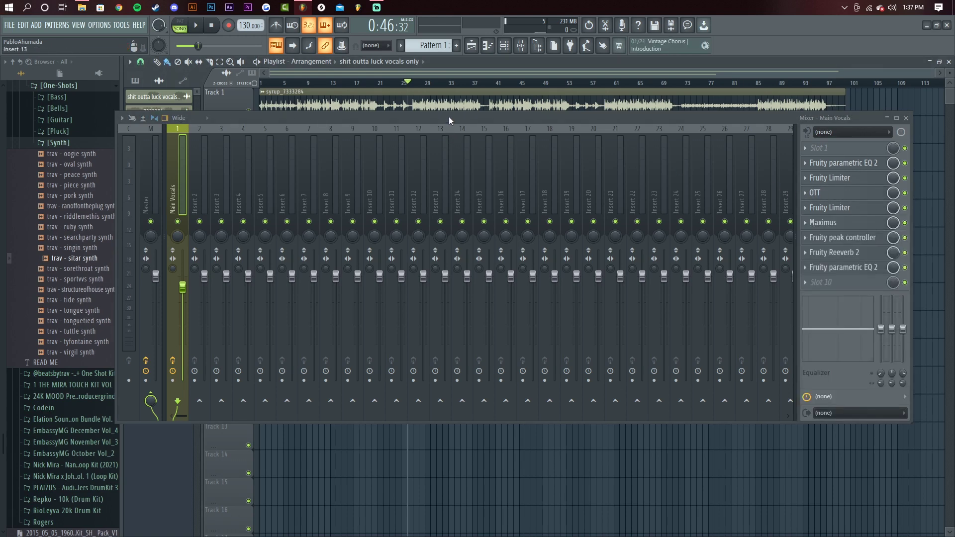
Move the mixer clear of the vocal clip and play the song from about bar 26 with the vocal chain loaded
left_click_drag(449, 116, 424, 179)
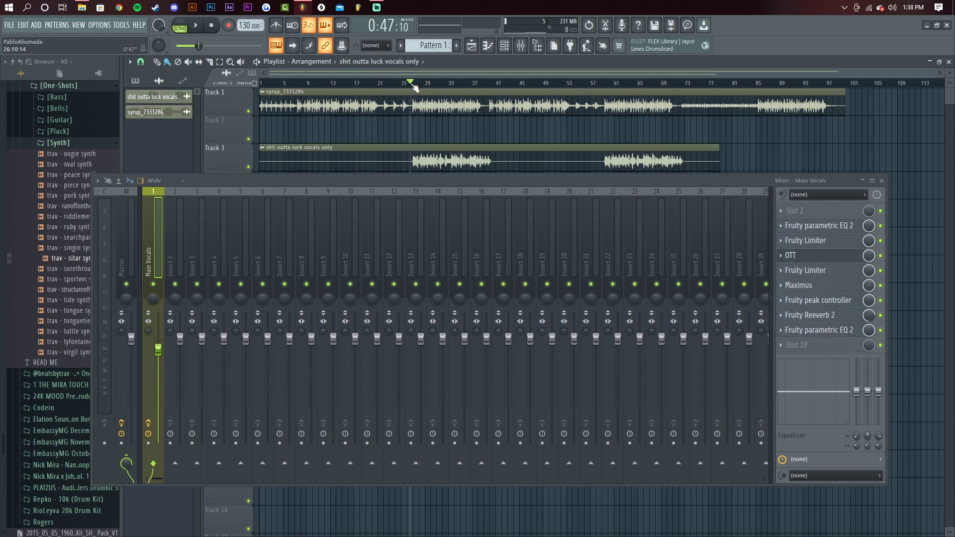
key("space")
key("space")
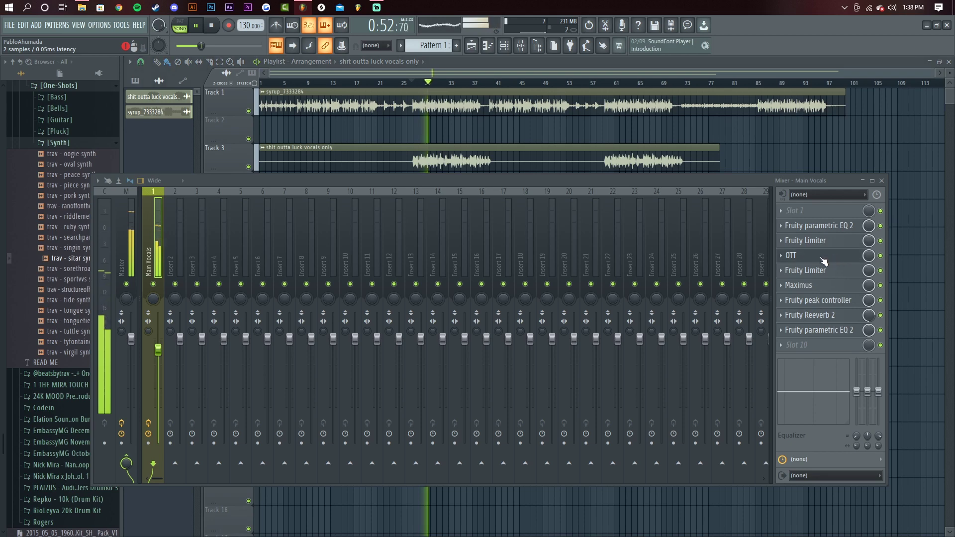
Reduce the playlist to a smaller window, stop playback, and arrange the playlist and mixer so both stay in view
left_click(930, 62)
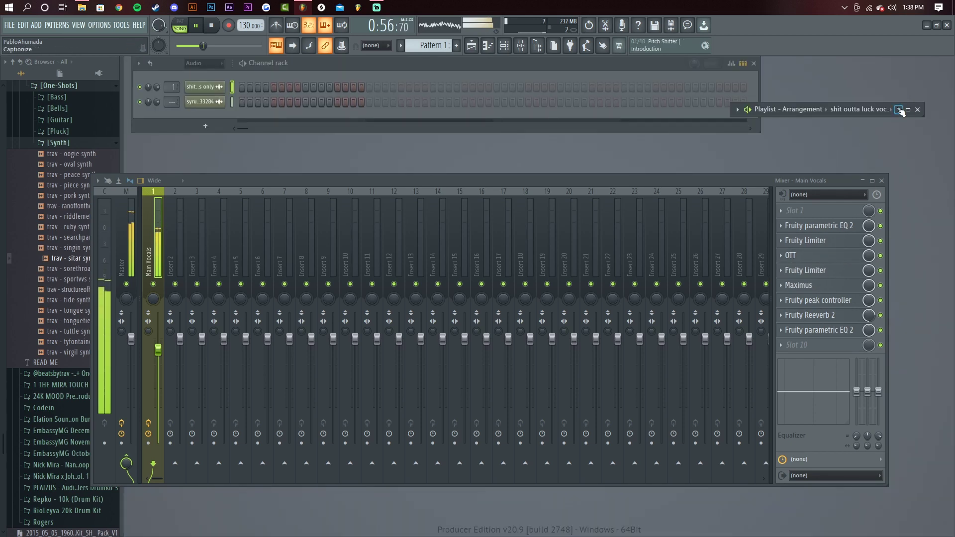
left_click(899, 110)
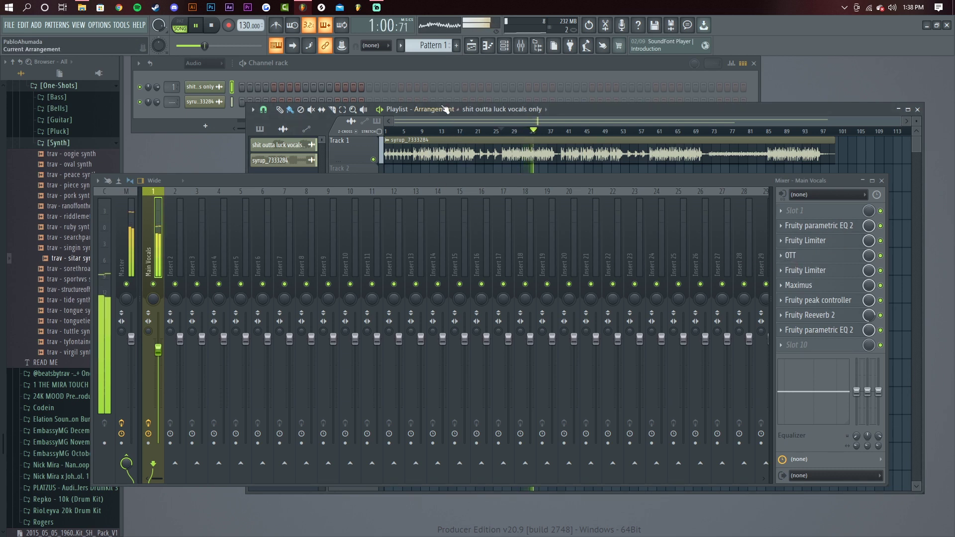
key("space")
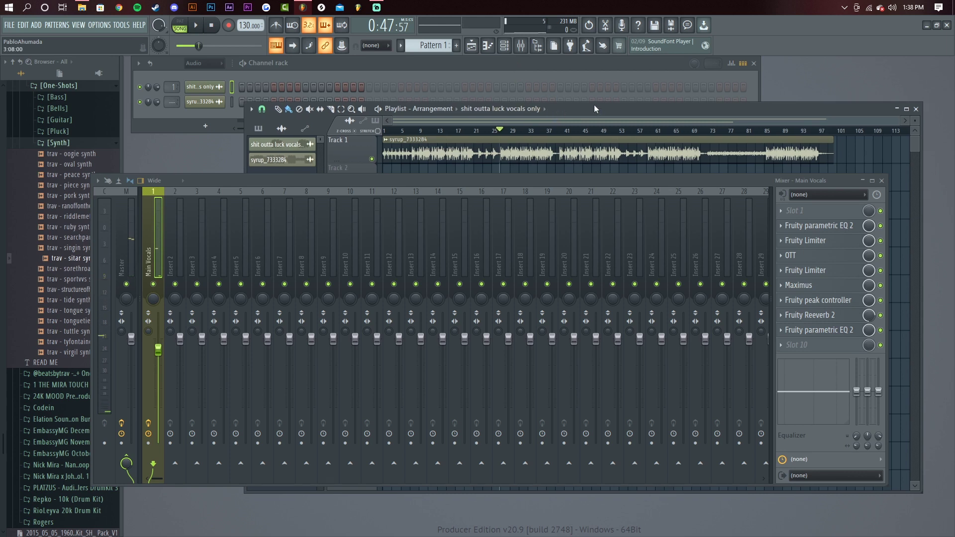
left_click_drag(594, 105, 553, 74)
left_click_drag(637, 180, 649, 142)
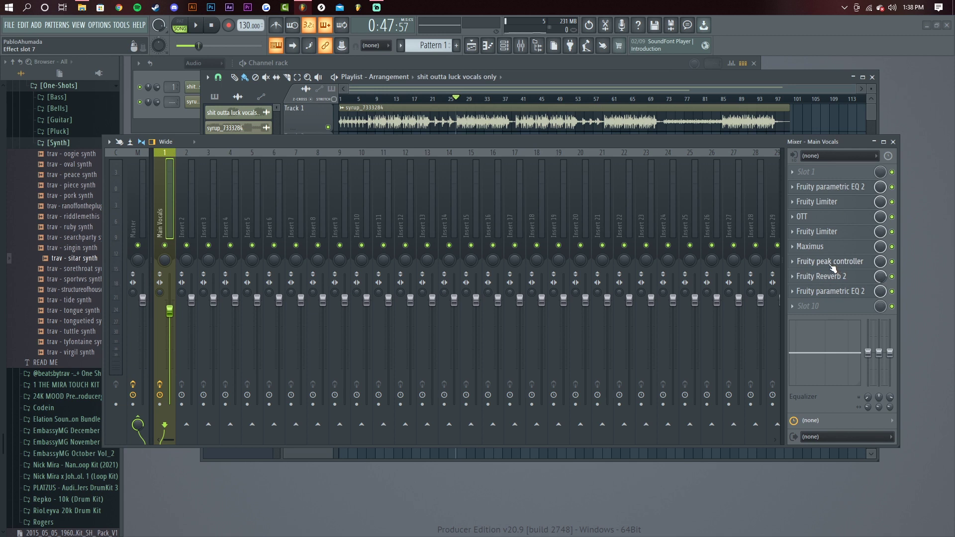
Open Fruity peak controller from the Main Vocals chain and arrange its window above the mixer
left_click(836, 264)
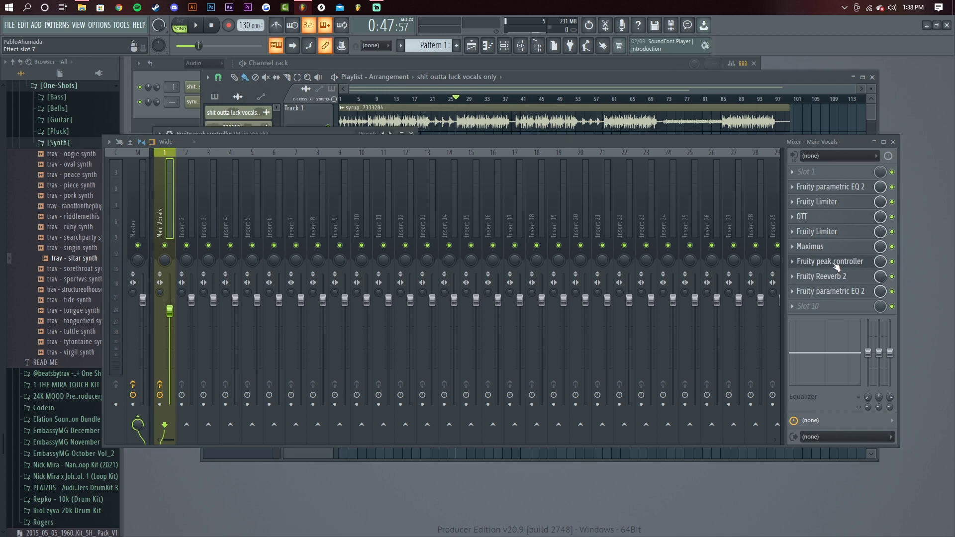
left_click_drag(272, 129, 564, 64)
left_click_drag(523, 142, 554, 205)
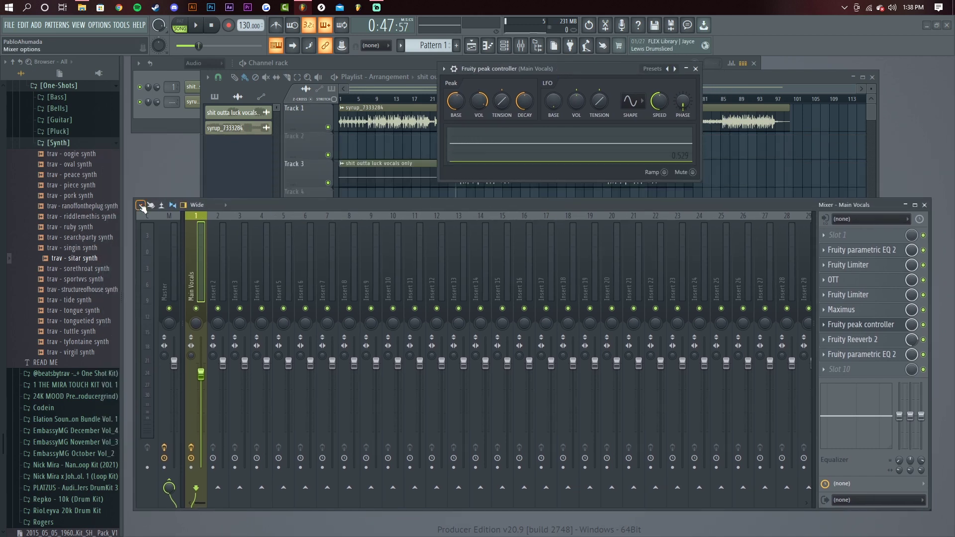
Turn off the mixer's detached mode and reposition the Fruity peak controller window above it
left_click(141, 206)
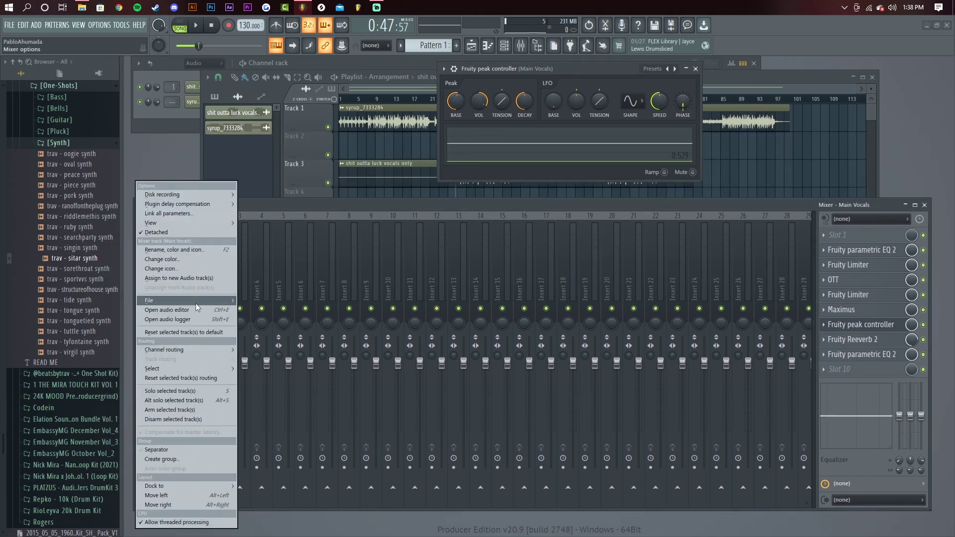
left_click(169, 232)
left_click_drag(578, 73, 472, 79)
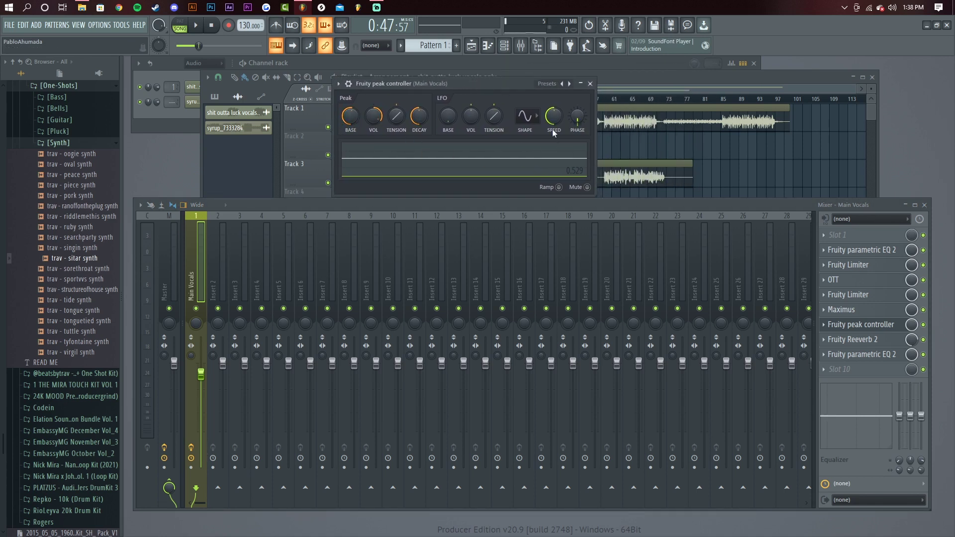
Open Fruity Reeverb 2 on the Main Vocals track and set its slot's mix level to 62%
left_click(859, 340)
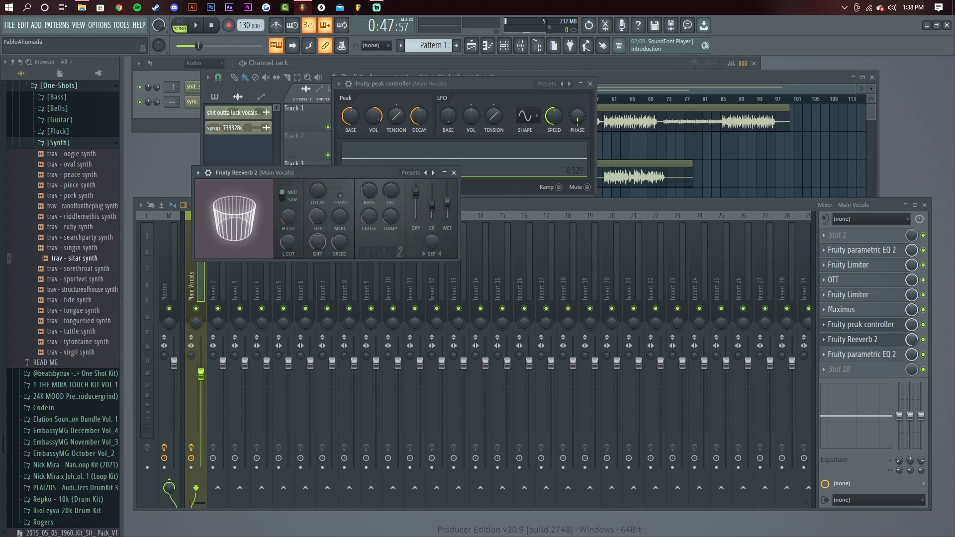
left_click(916, 341)
left_click_drag(916, 341, 915, 324)
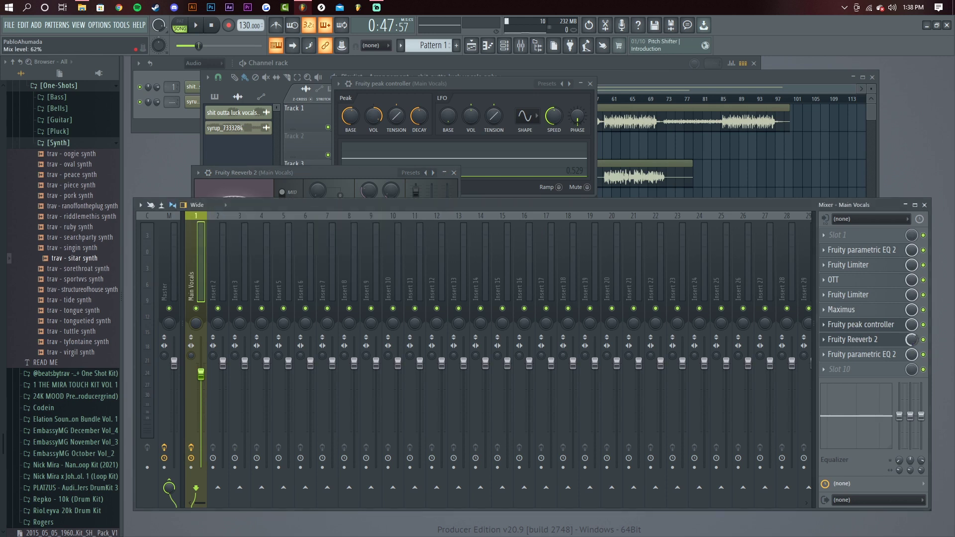
left_click(352, 173)
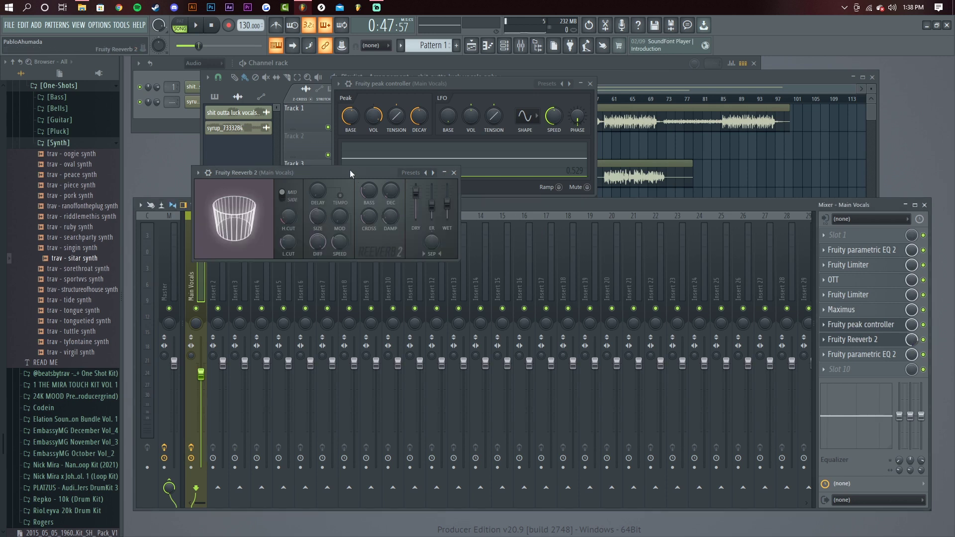
Link the Fruity Reeverb 2 wet level to the internal controller Peak ctrl - Peak with the Inverted mapping formula
right_click(448, 205)
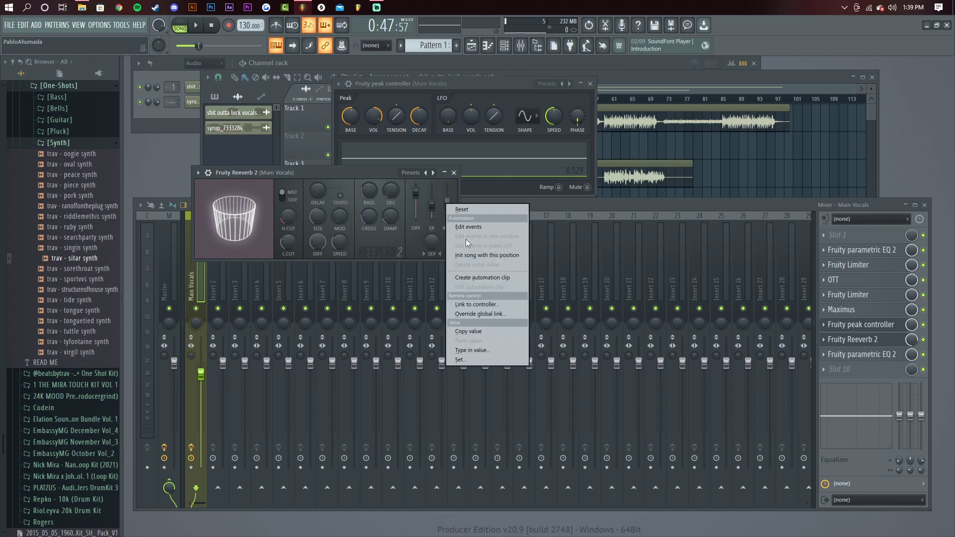
left_click(471, 305)
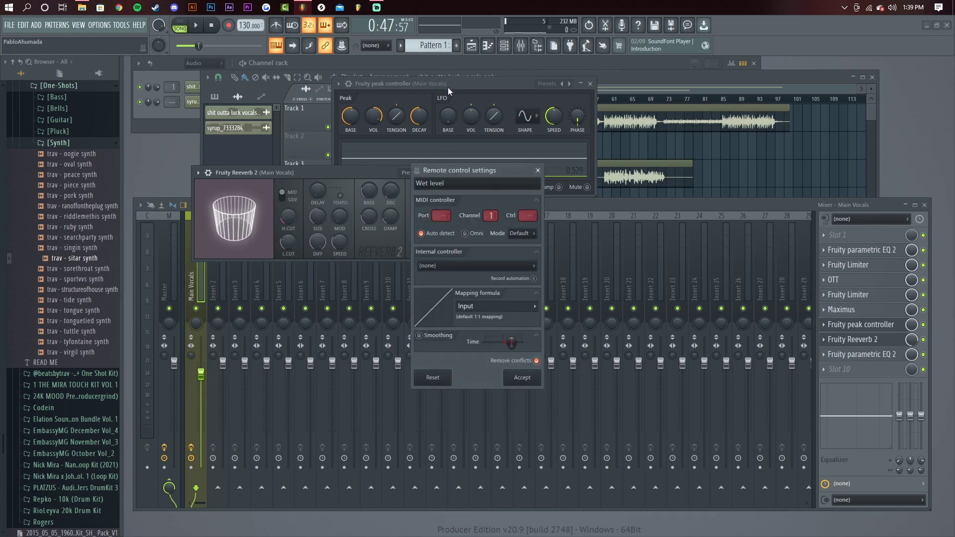
left_click(458, 265)
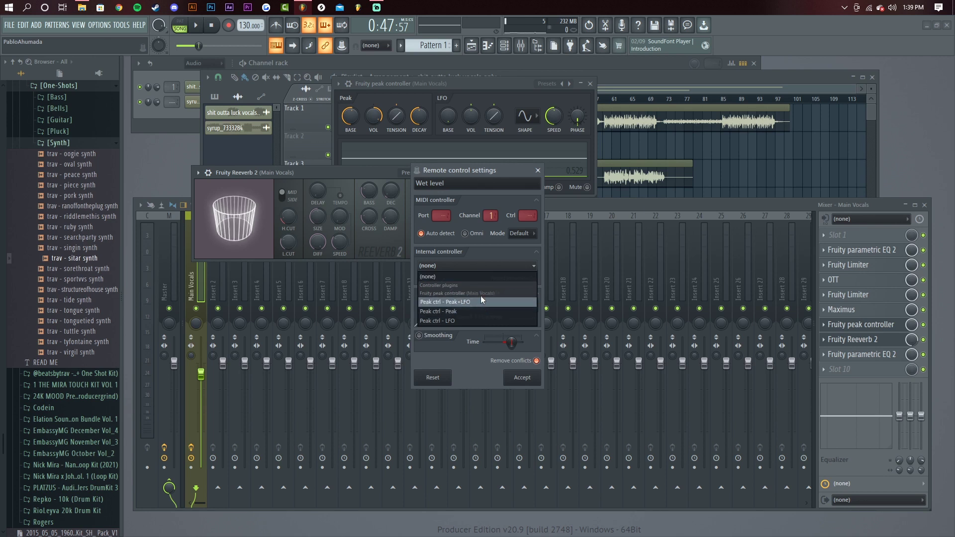
left_click(443, 311)
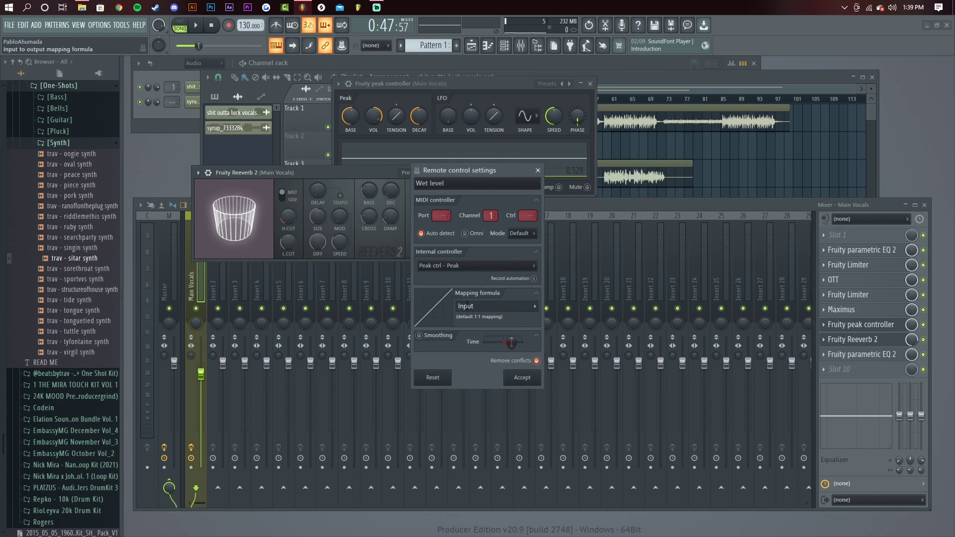
left_click(535, 307)
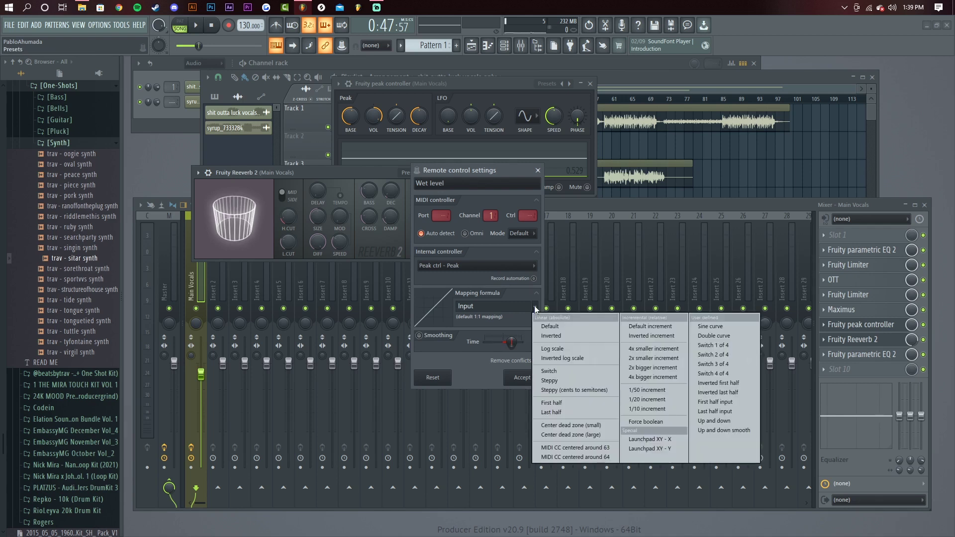
left_click(554, 336)
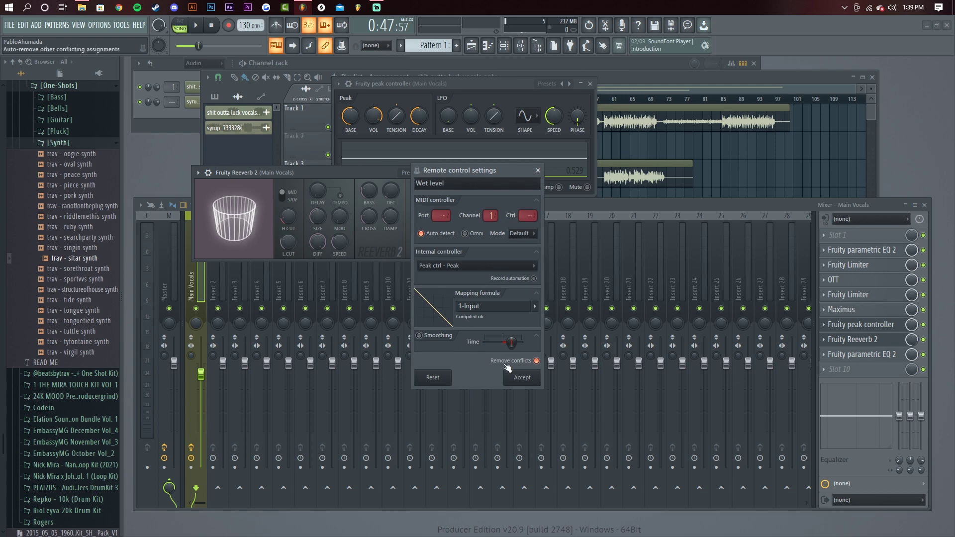
left_click(522, 378)
Play the song from the first vocal section to hear the linked reverb, bring the mixer forward and stop playback
left_click(639, 81)
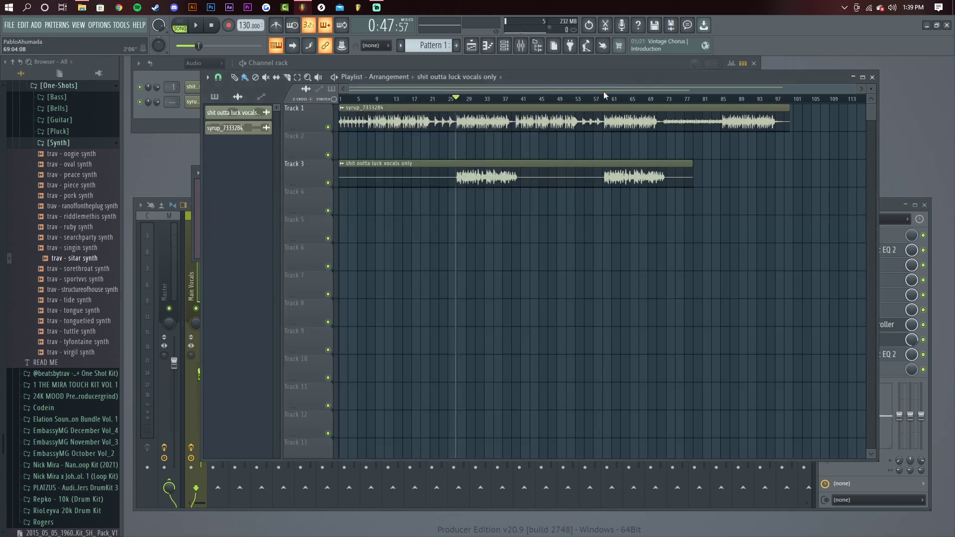
left_click(460, 99)
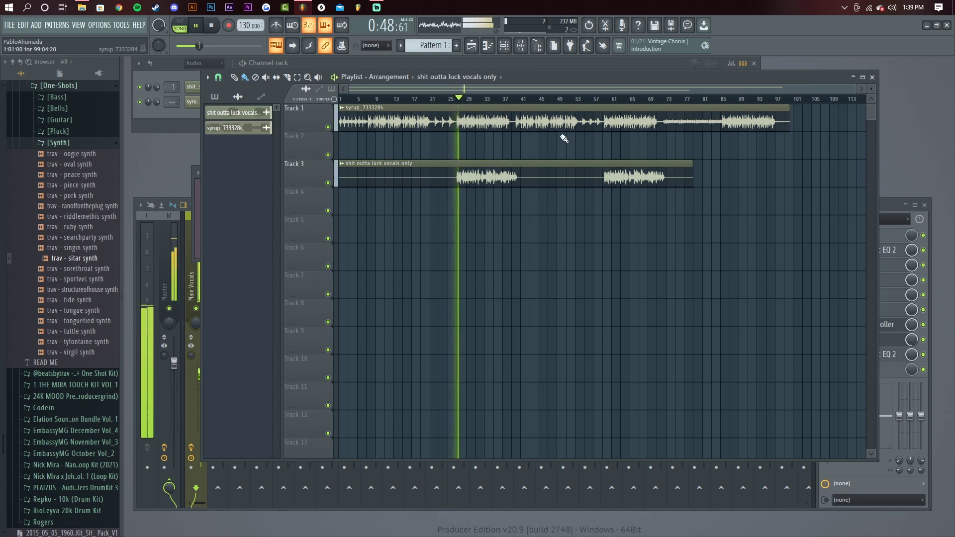
left_click(885, 207)
key("space")
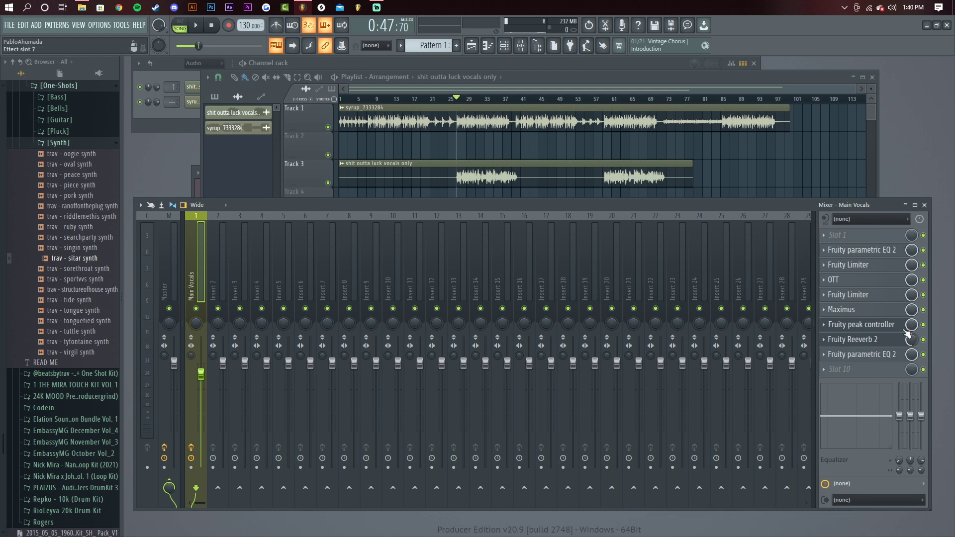
Review Maximus and the first Fruity parametric EQ 2 on Main Vocals, closing each window after viewing
left_click(841, 309)
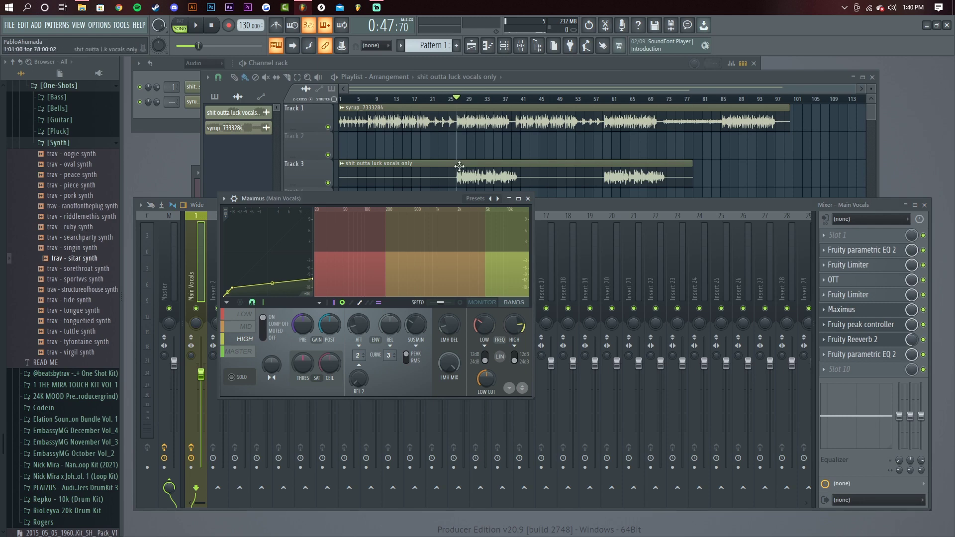
left_click(528, 198)
left_click(854, 253)
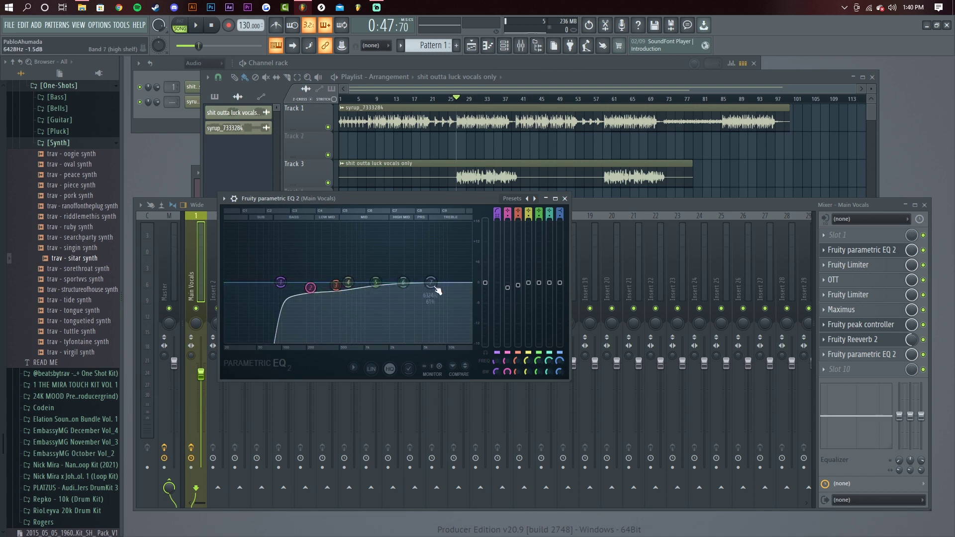
left_click(567, 199)
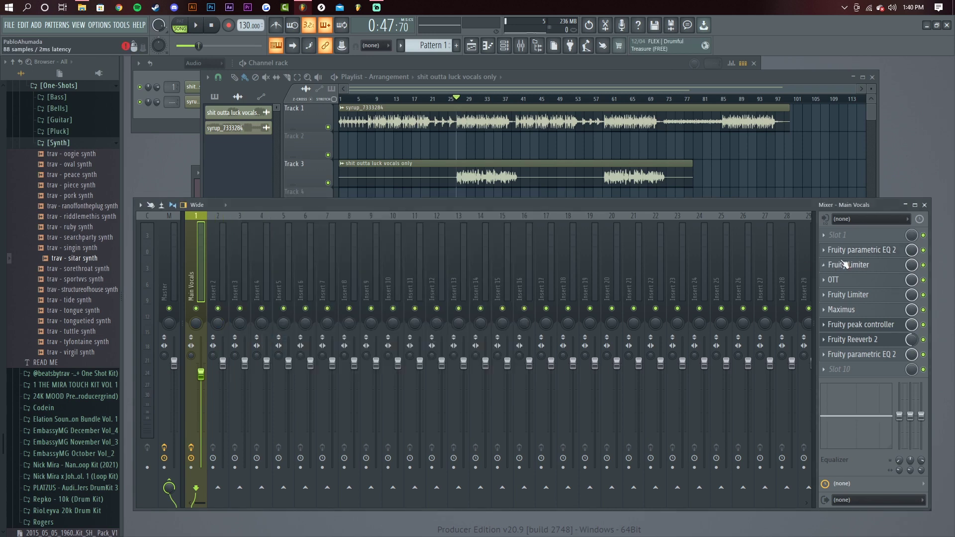
Open the first Fruity Limiter on Main Vocals, move it above the mixer and set its compression threshold to -4.9 dB
left_click(852, 267)
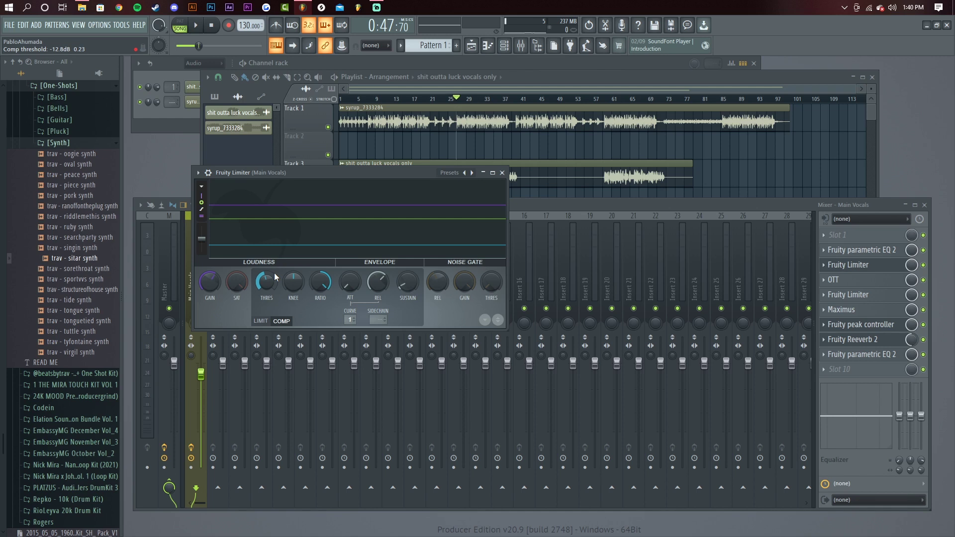
left_click_drag(328, 172, 344, 162)
mouse_move(338, 271)
left_mouse_down()
mouse_move(338, 256)
mouse_move(336, 273)
left_mouse_up()
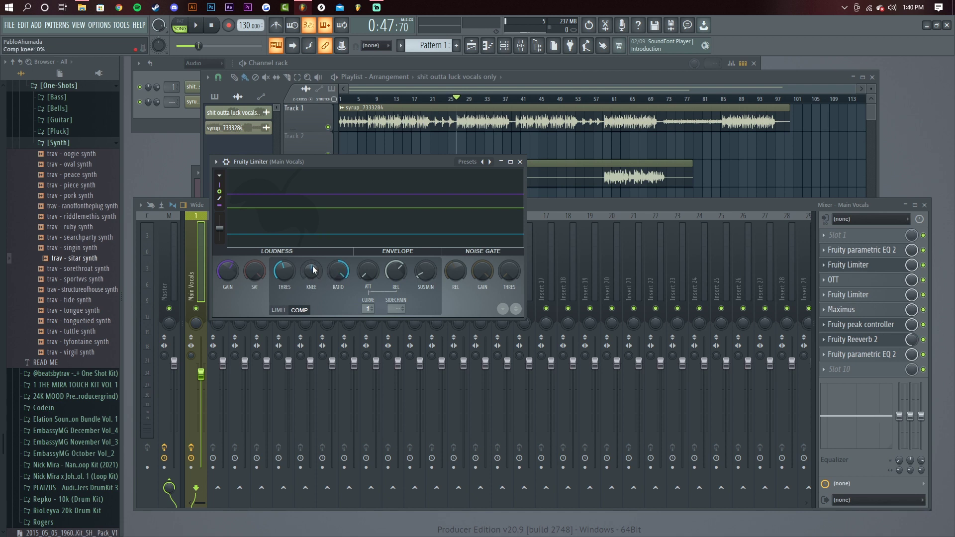
left_click_drag(286, 273, 287, 291)
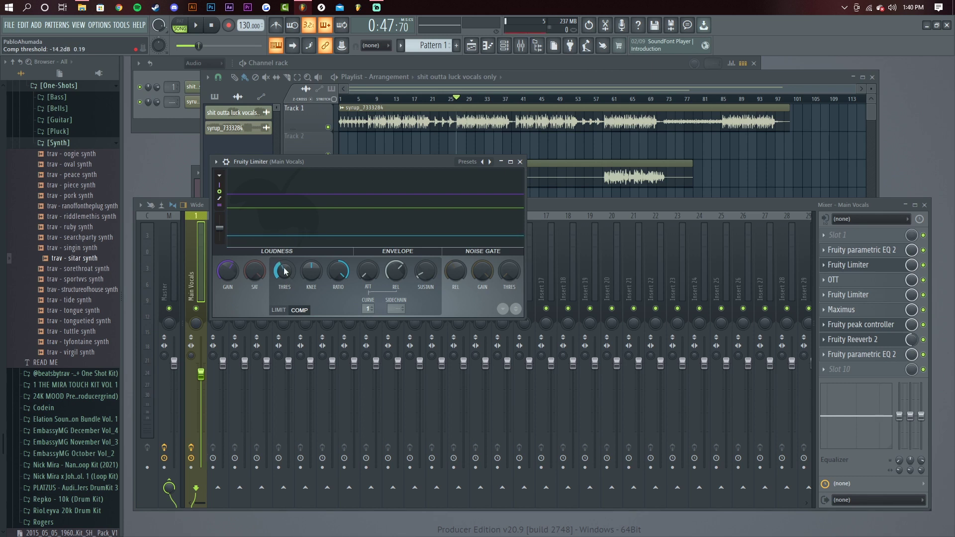
left_click_drag(327, 166, 461, 113)
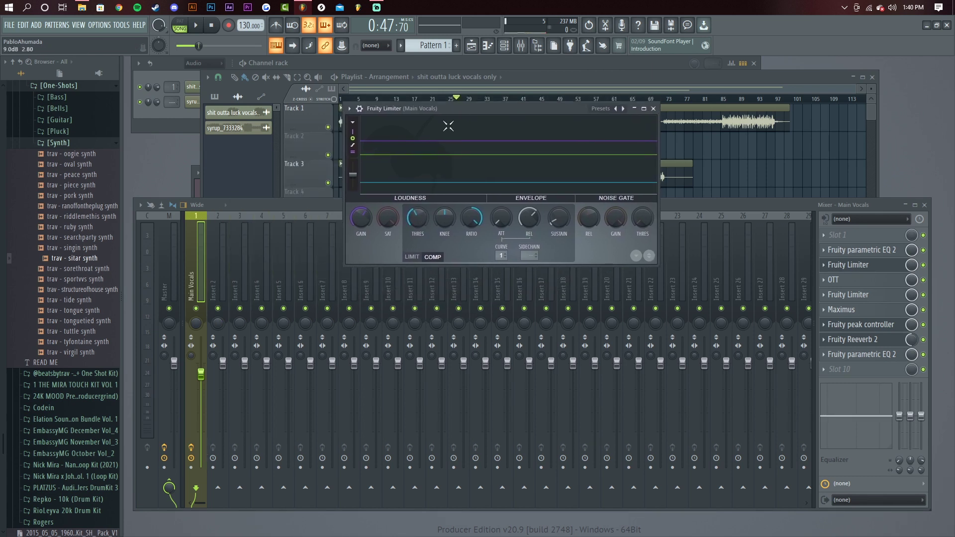
left_click_drag(418, 218, 417, 201)
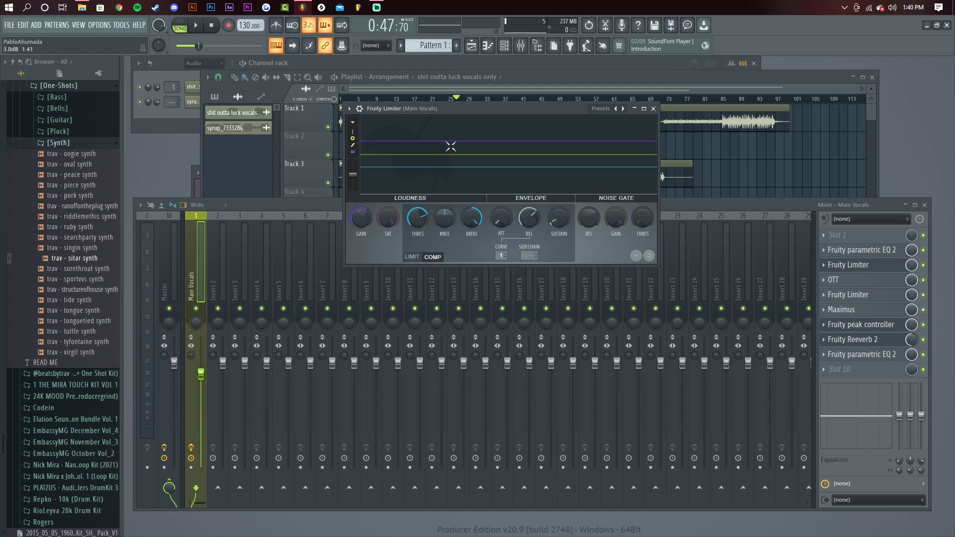
Lower the Main Vocals track fader and play a short part of the song to check the level
left_click_drag(201, 373, 201, 417)
left_click(479, 108)
key("space")
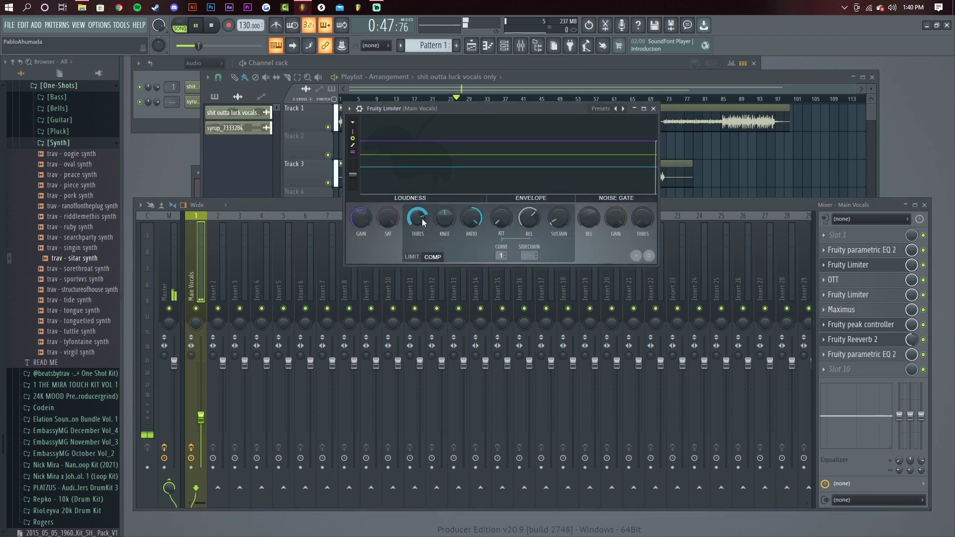
left_click(319, 205)
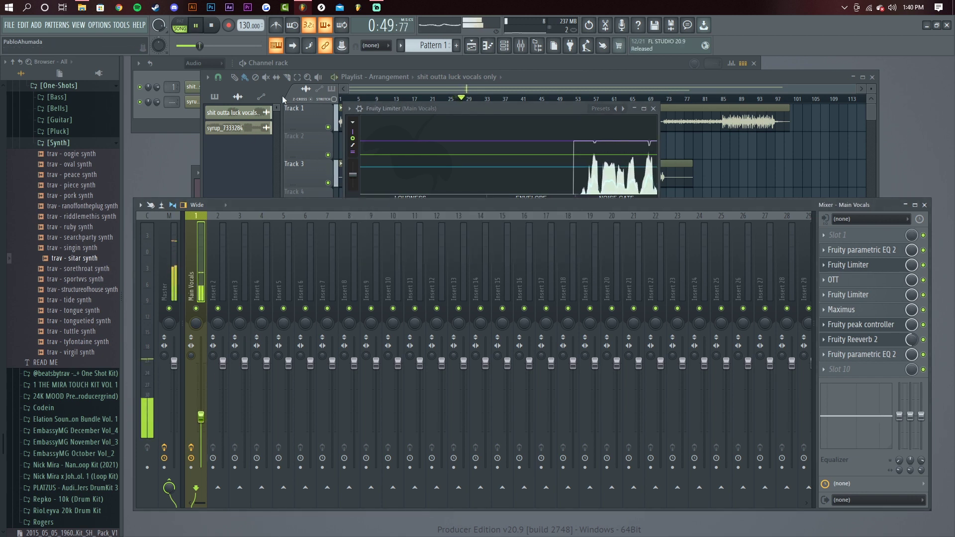
key("space")
Mute the beat on Track 1 and play the vocals alone with the first Fruity Limiter open
left_click(688, 84)
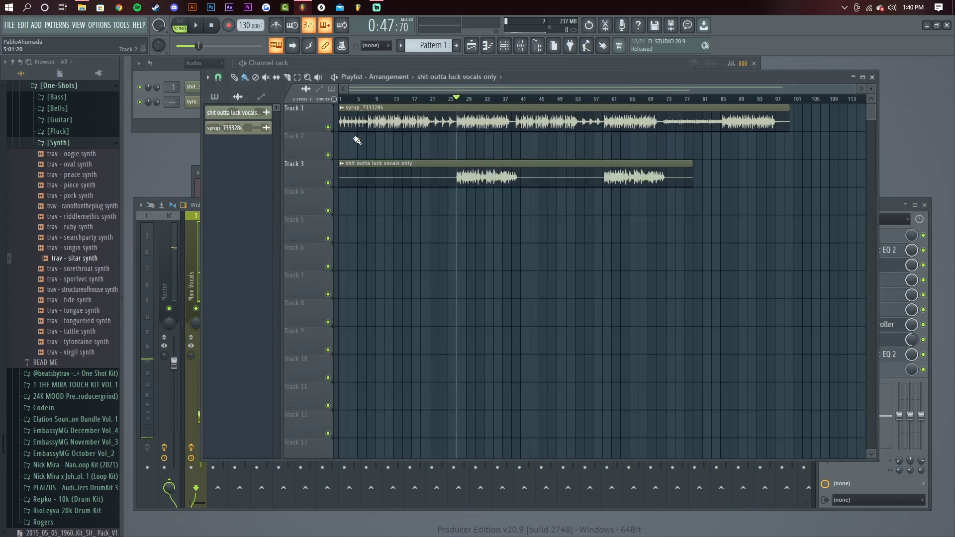
left_click(135, 228)
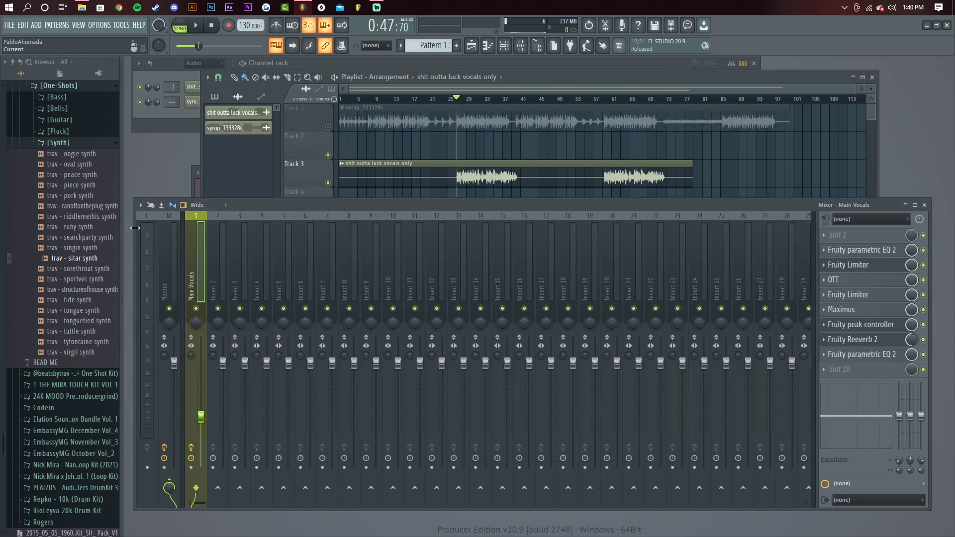
key("space")
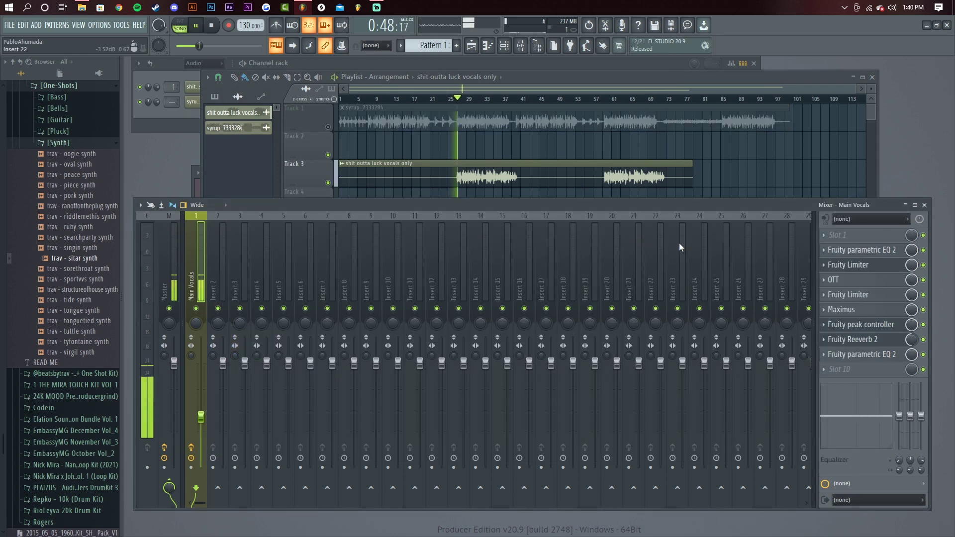
left_click(856, 266)
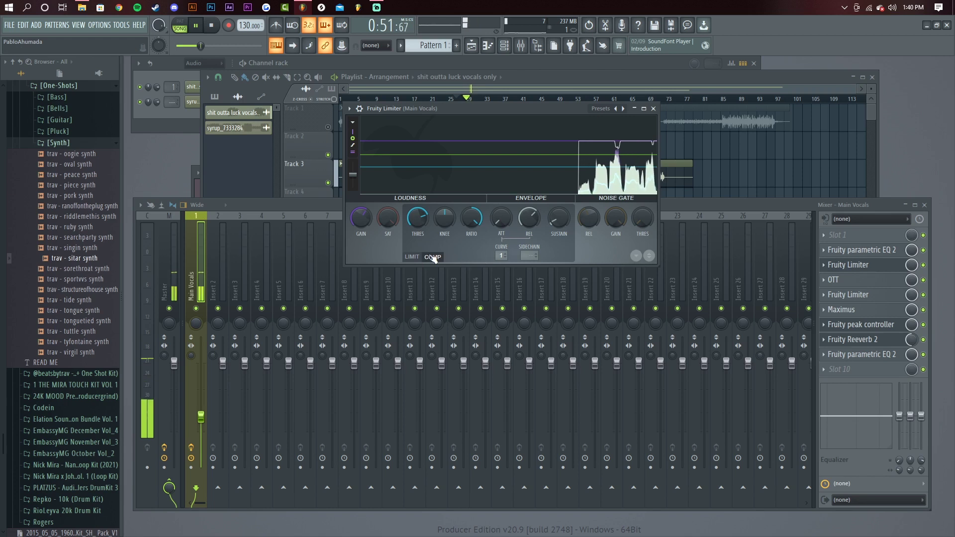
key("space")
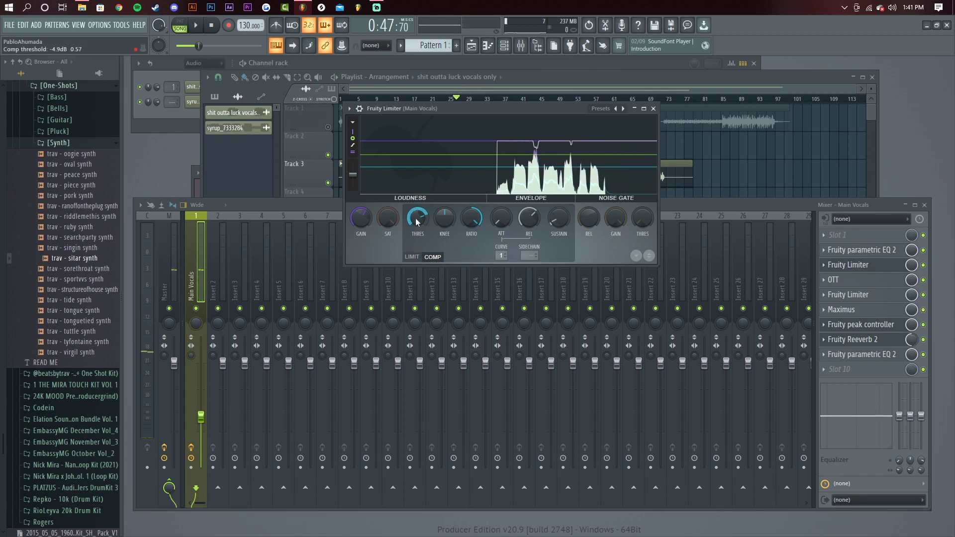
Lower the first Fruity Limiter's compression threshold to -16.2 dB, check the compression during playback and close the limiter
left_click_drag(418, 217, 418, 228)
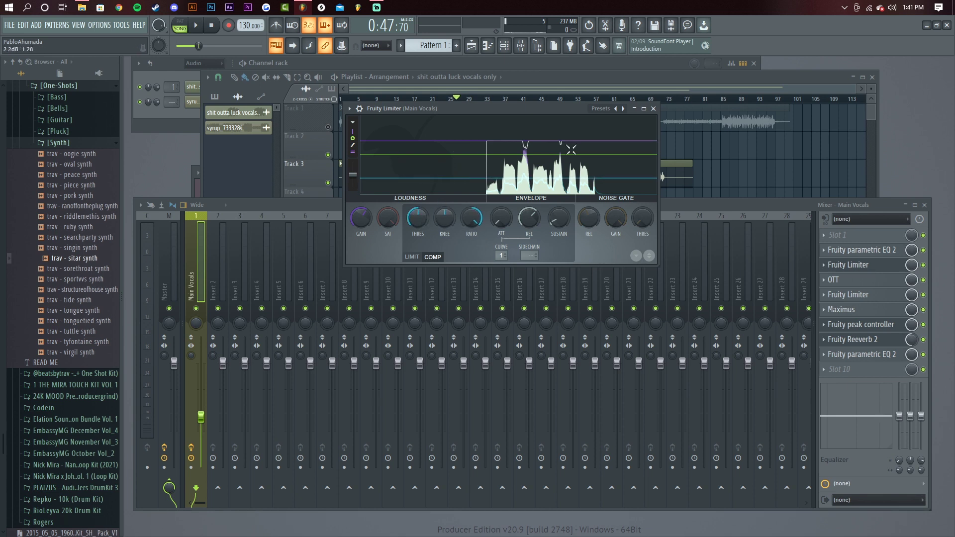
left_click_drag(417, 219, 418, 230)
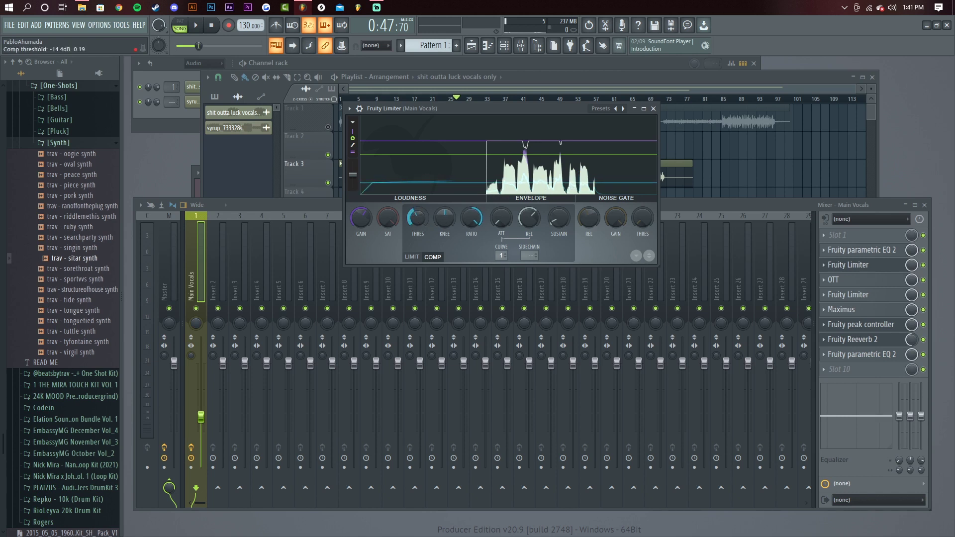
left_click_drag(418, 230, 418, 232)
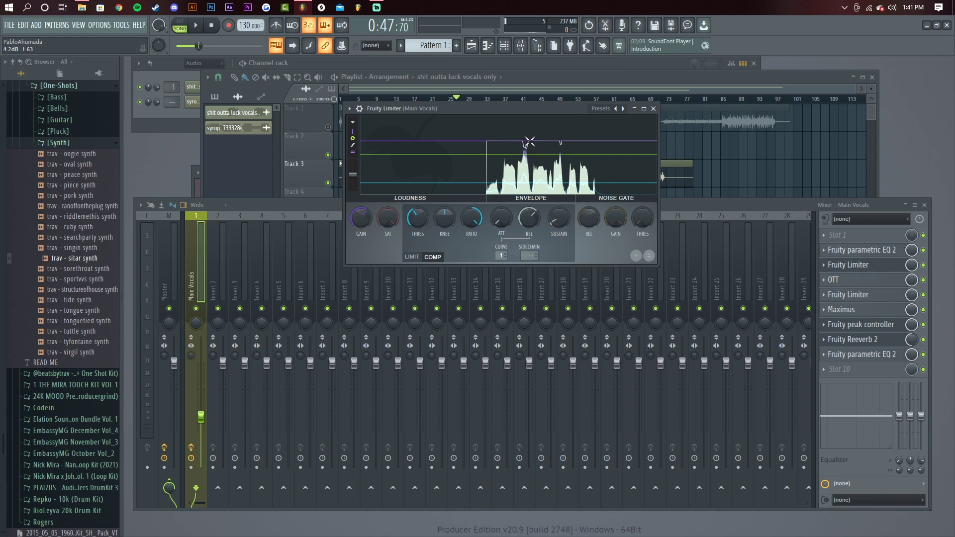
key("space")
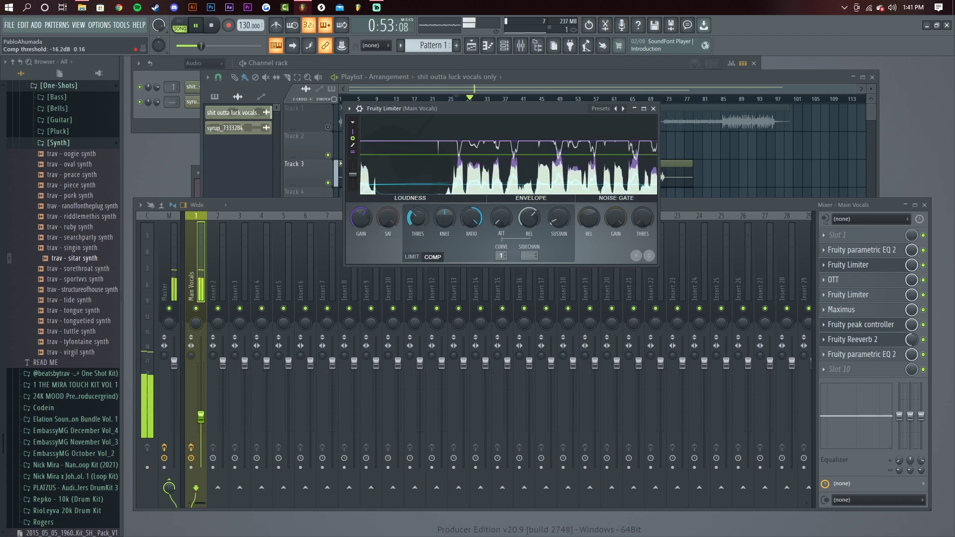
key("space")
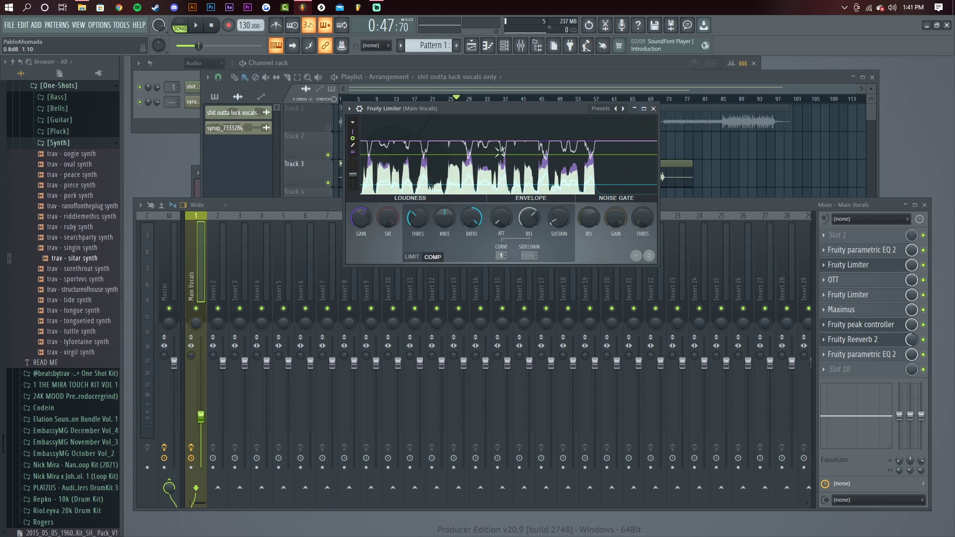
left_click(654, 109)
Review OTT on Main Vocals, toggling its bypass while playing the vocals, and close its window
left_click(854, 280)
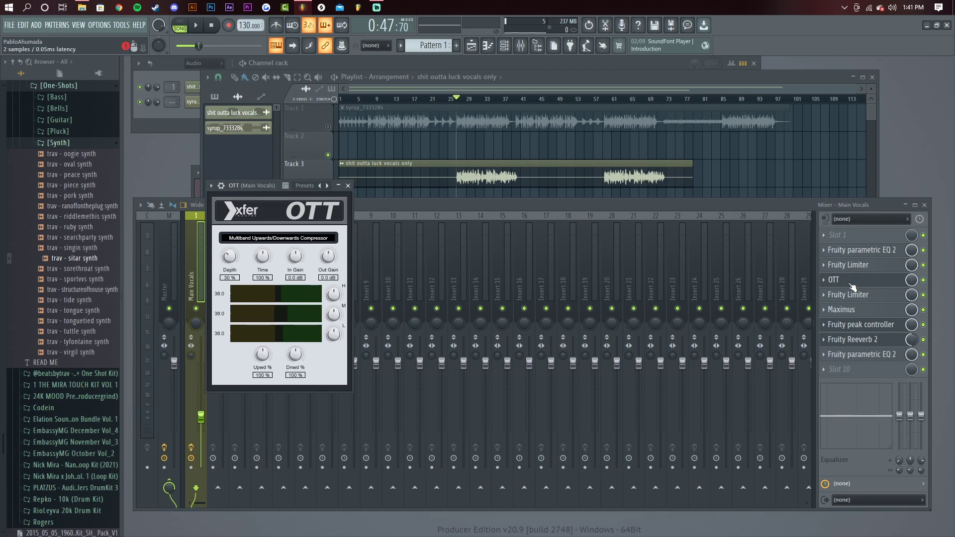
left_click(925, 282)
key("space")
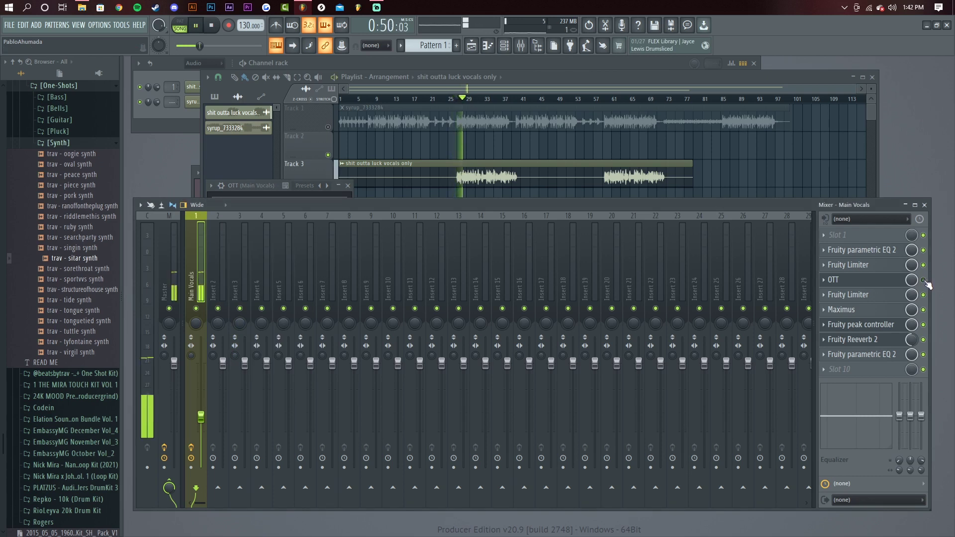
key("space")
left_click(856, 281)
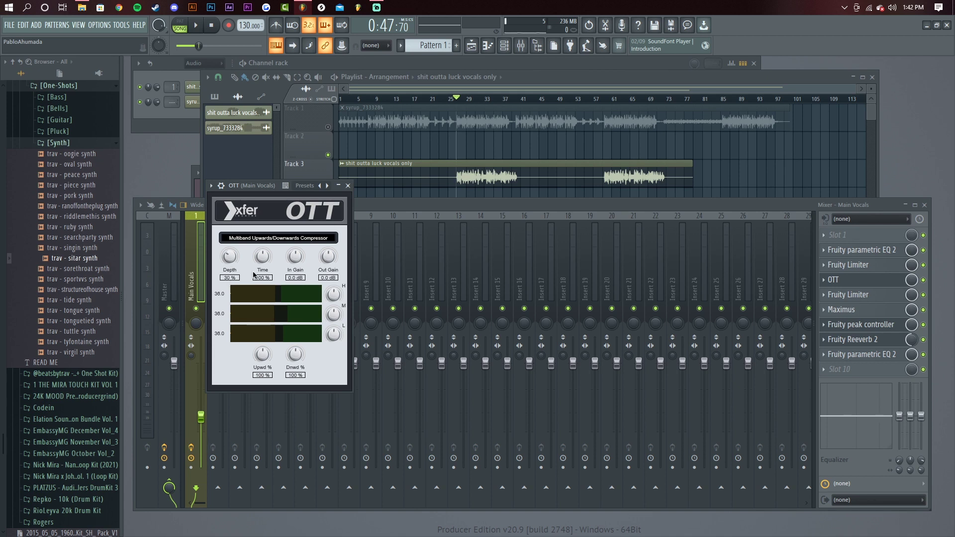
left_click(348, 186)
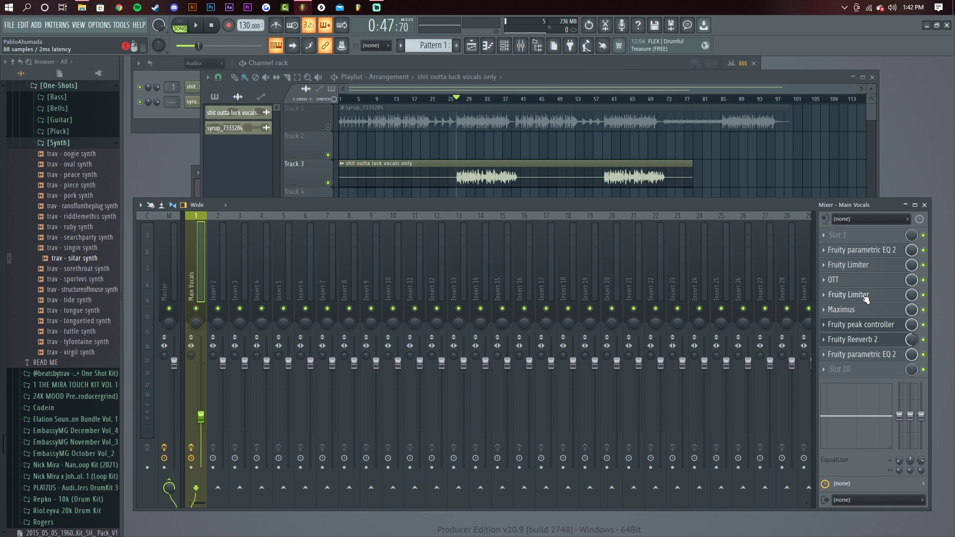
Open the second Fruity Limiter on Main Vocals, below OTT, and reposition its window above the mixer
left_click(854, 251)
left_click(853, 267)
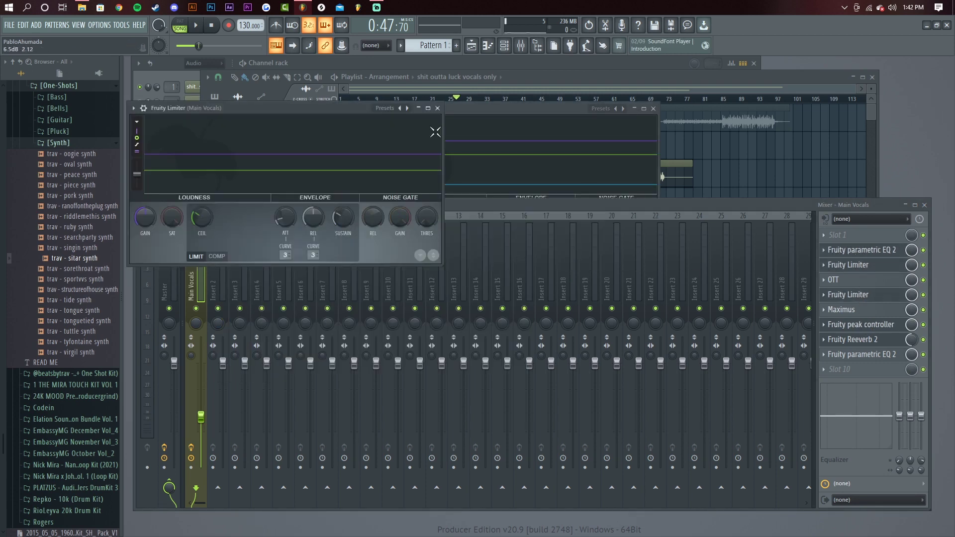
left_click(836, 210)
left_click(840, 294)
left_click_drag(249, 109, 265, 109)
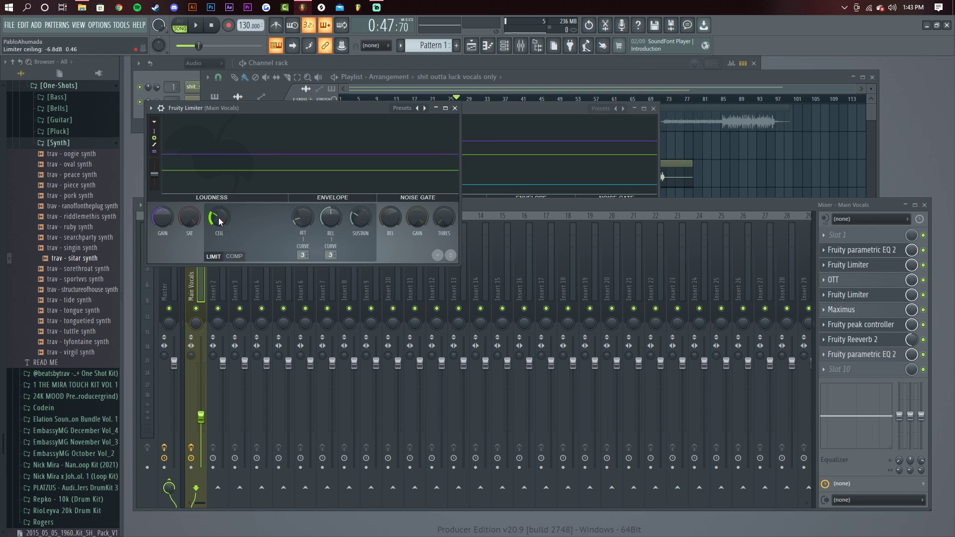
Try the second Fruity Limiter's ceiling at 5.8 dB and at -26.6 dB, playing the vocals with each setting
left_click_drag(220, 223, 219, 224)
mouse_move(218, 221)
left_mouse_down()
mouse_move(218, 202)
mouse_move(219, 222)
left_mouse_up()
key("space")
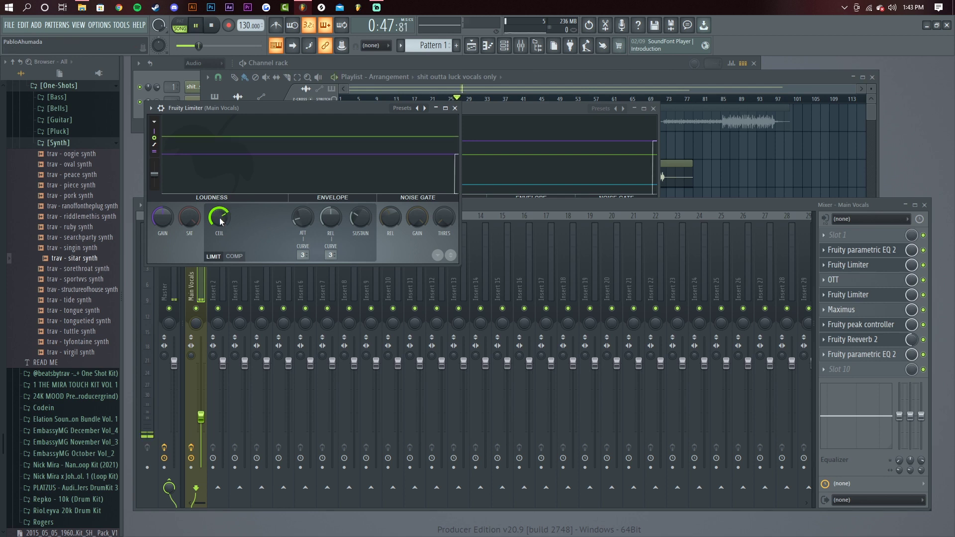
key("space")
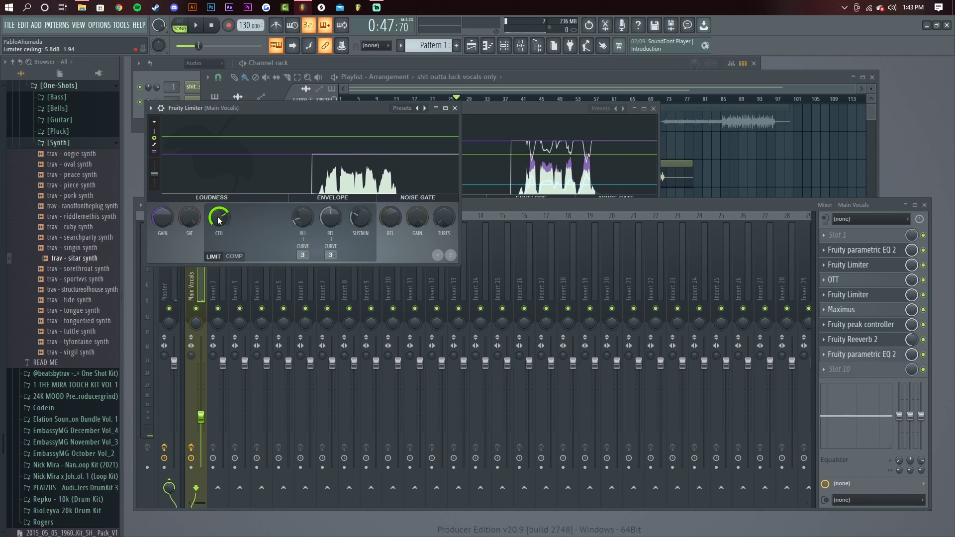
left_click_drag(219, 221, 219, 289)
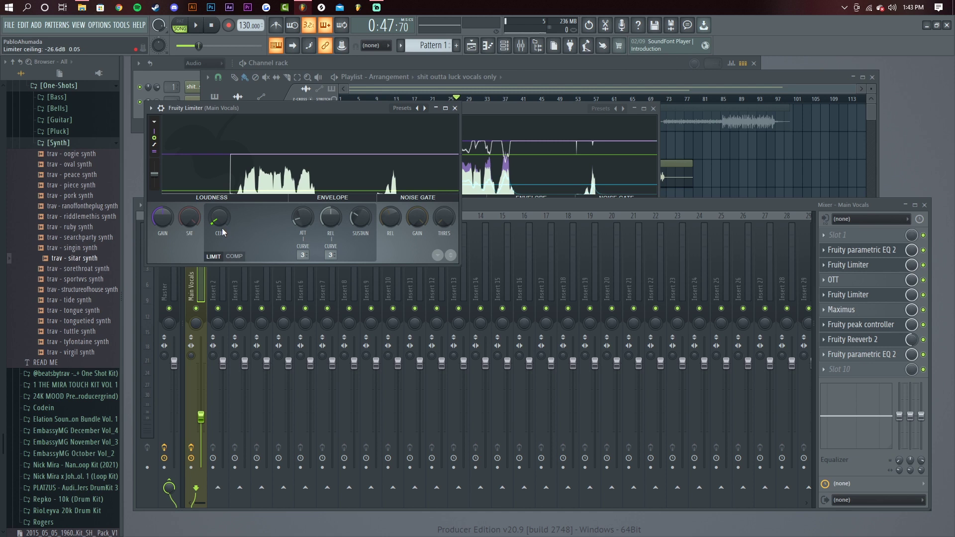
key("space")
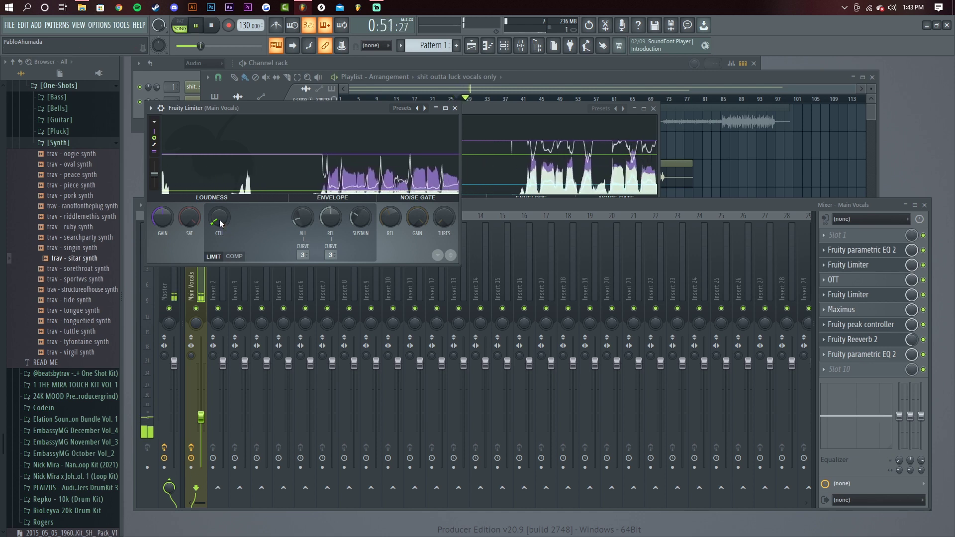
key("space")
Set the second Fruity Limiter's ceiling to -8.9 dB, save the project, and check the vocals during playback before closing the limiter
left_click_drag(220, 219, 220, 202)
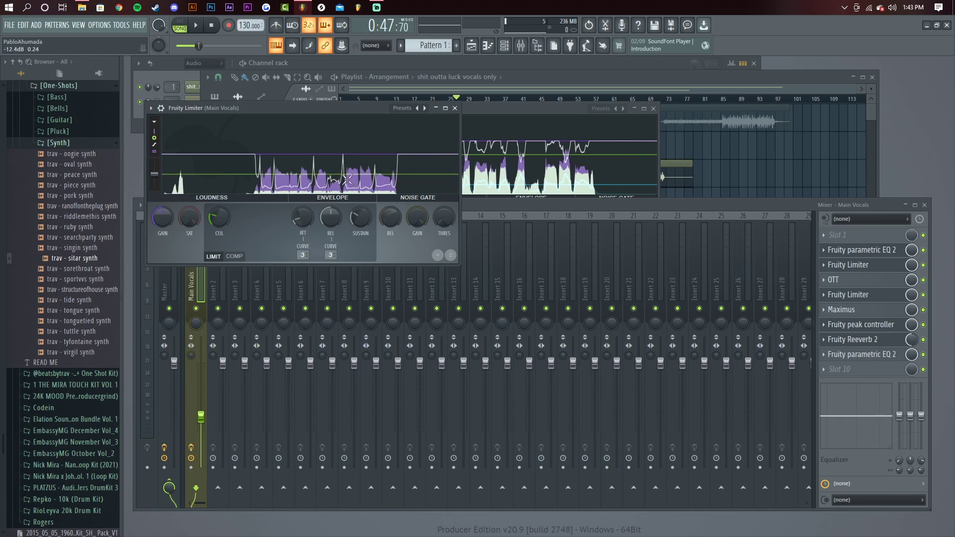
left_click_drag(347, 179, 264, 174)
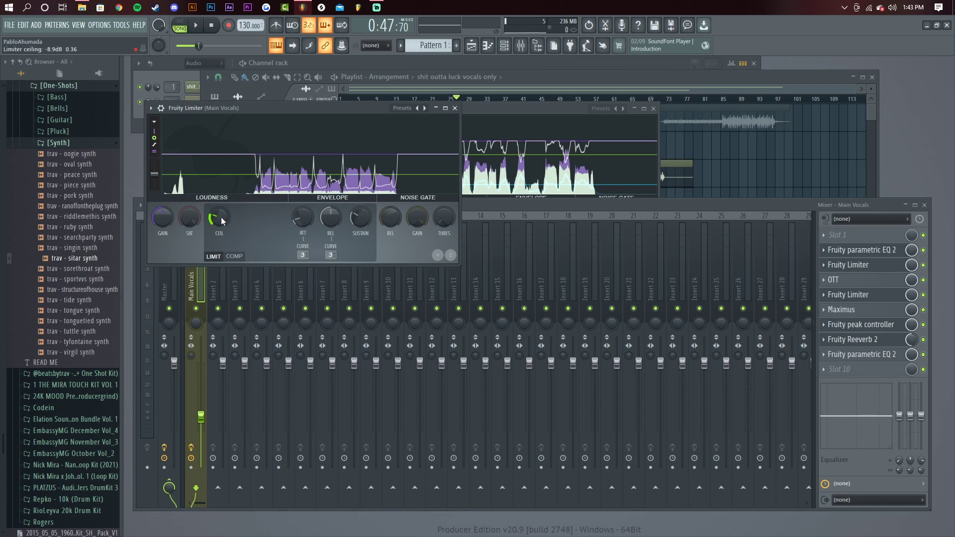
key("ctrl+s")
key("space")
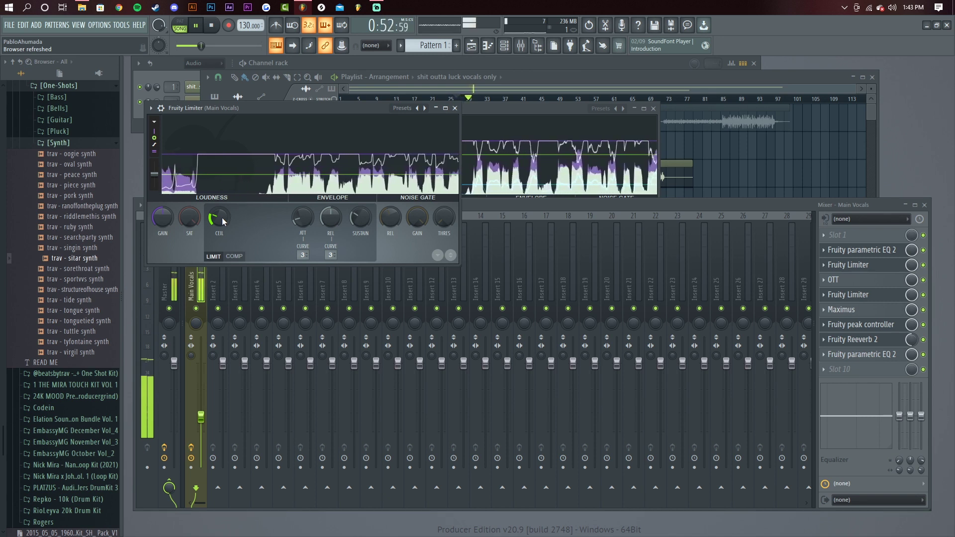
key("space")
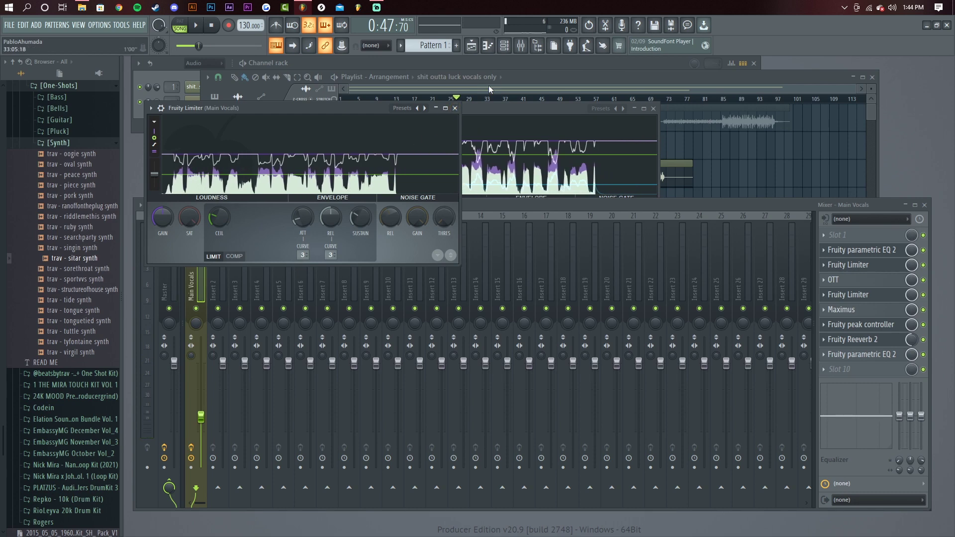
left_click(455, 109)
Open Maximus on Main Vocals above the mixer, examine its mid, master and high band settings, and close it
left_click(854, 310)
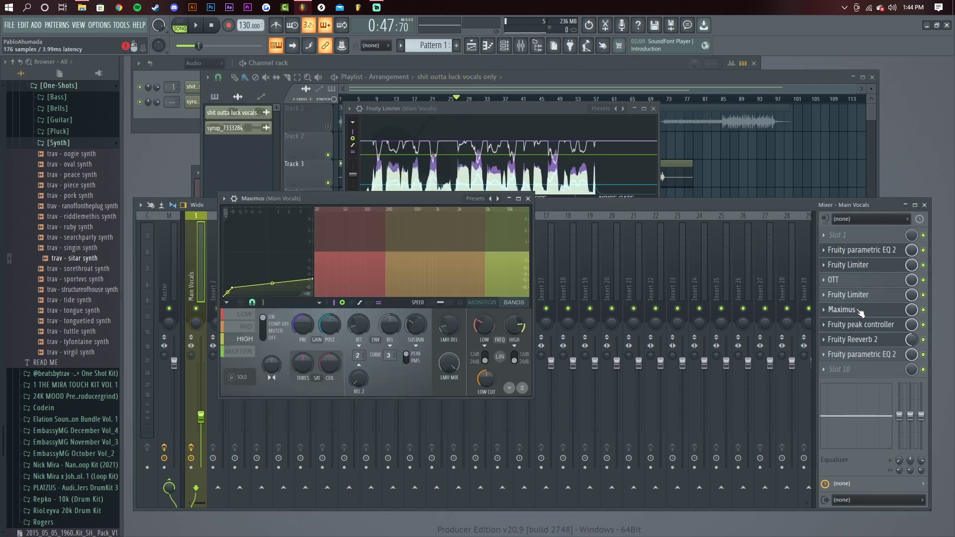
left_click_drag(361, 198, 376, 94)
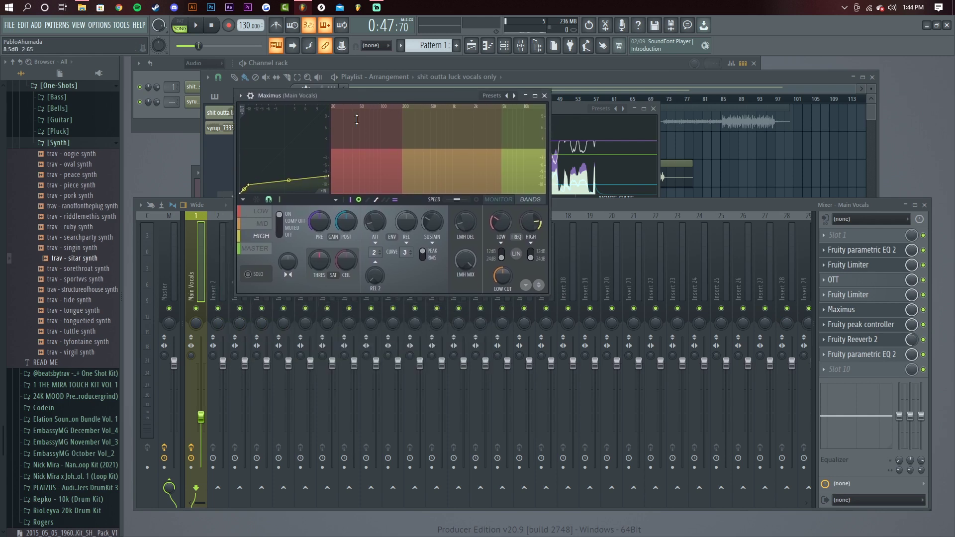
left_click(263, 224)
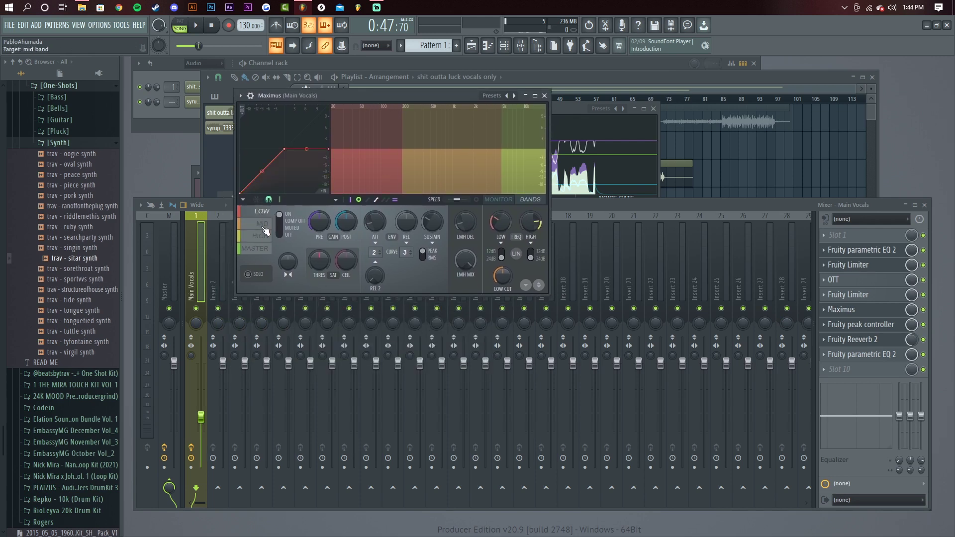
left_click(265, 256)
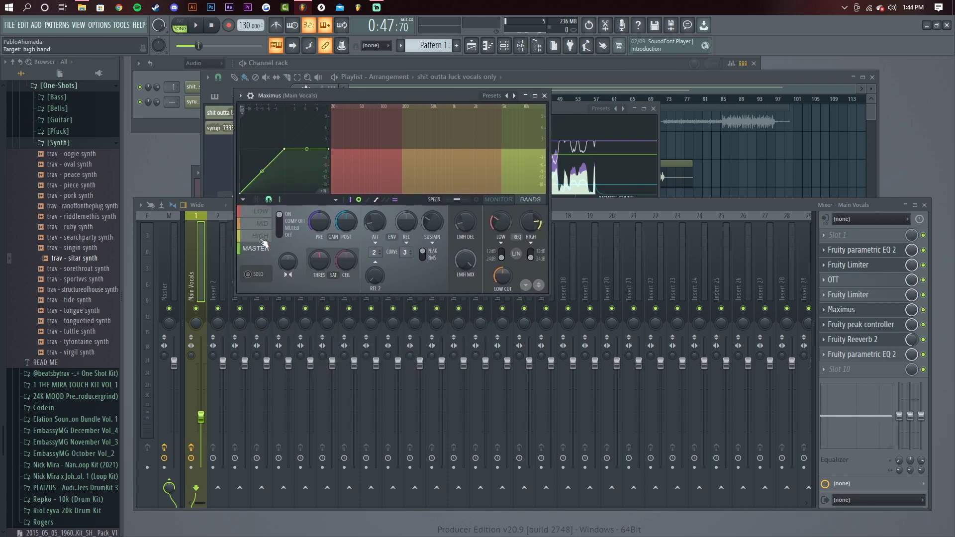
left_click(265, 238)
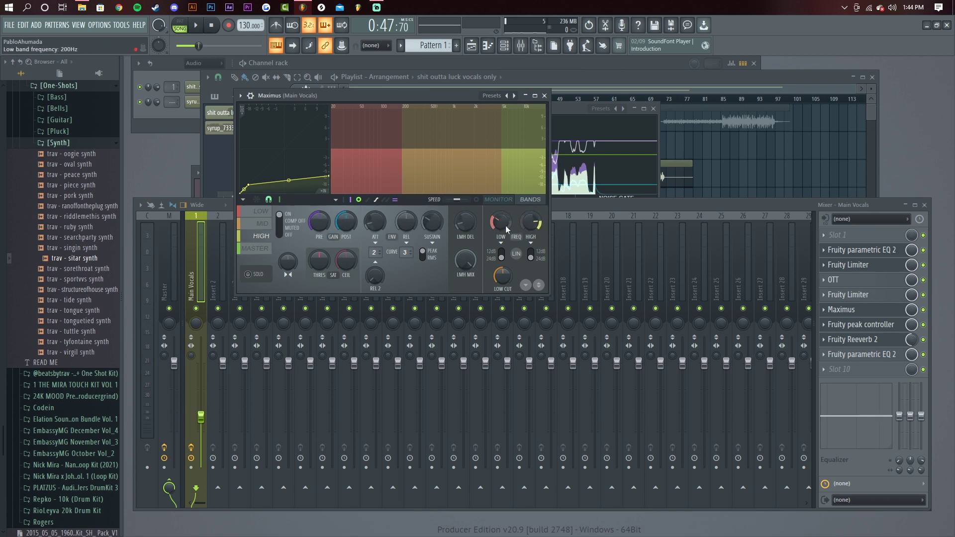
left_click(545, 96)
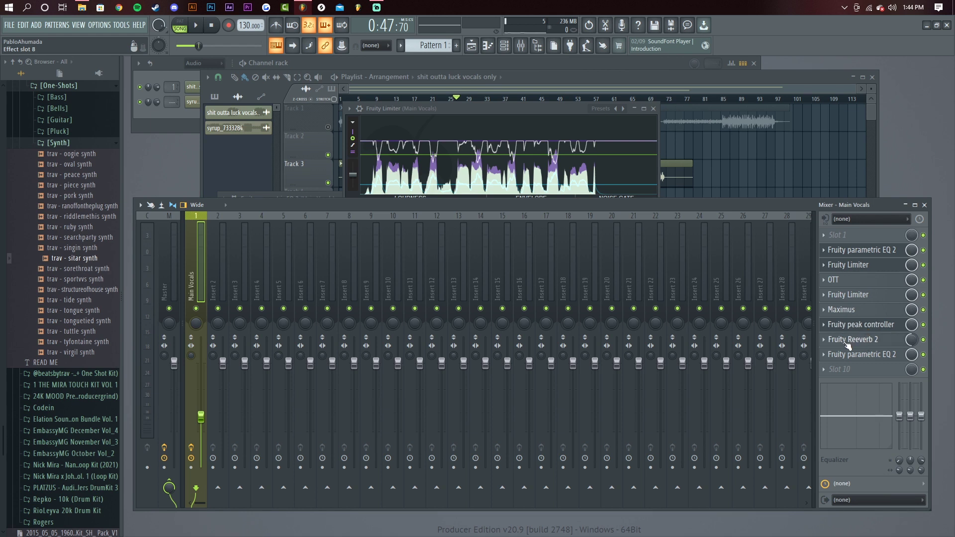
Review Fruity Reeverb 2, the Fruity peak controller and the last Fruity parametric EQ 2 on Main Vocals, and close their windows
left_click(864, 342)
left_click(863, 340)
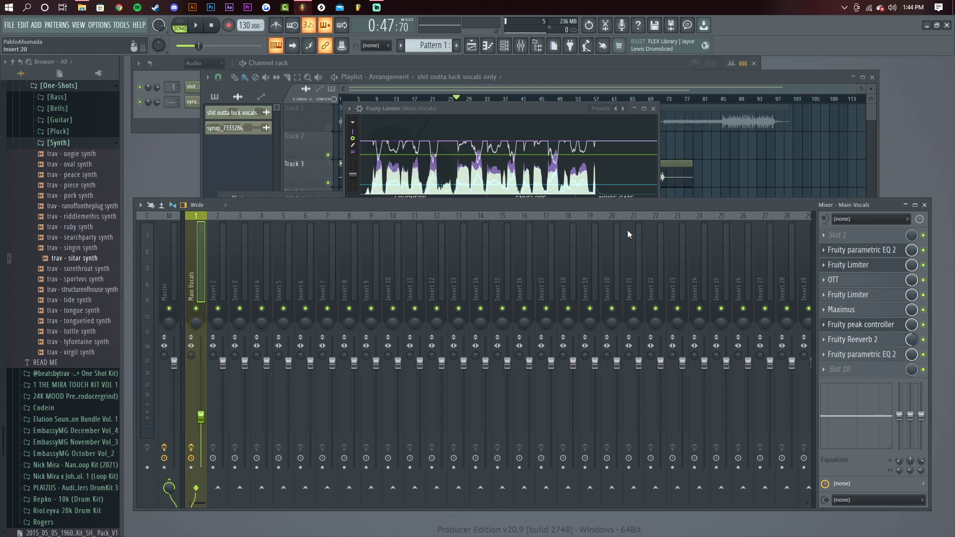
left_click(852, 329)
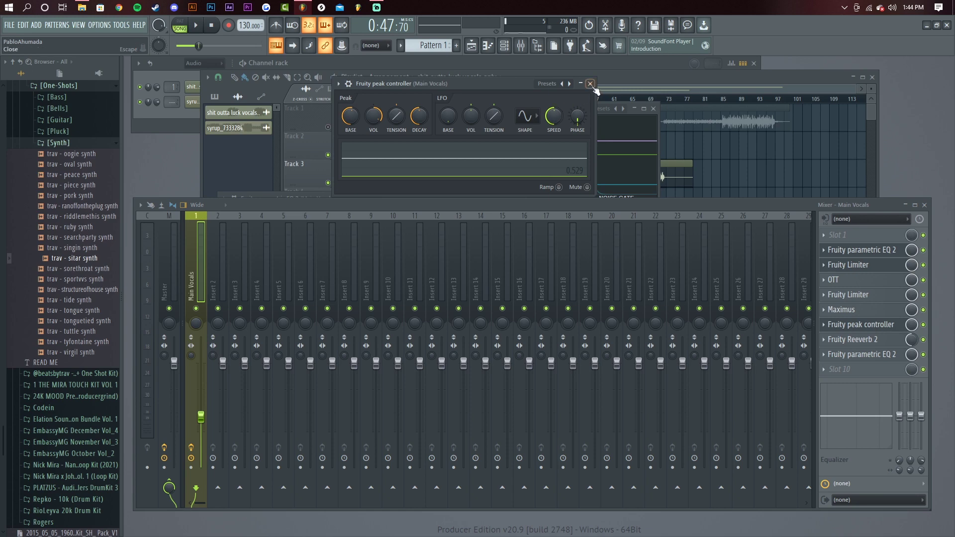
left_click(879, 326)
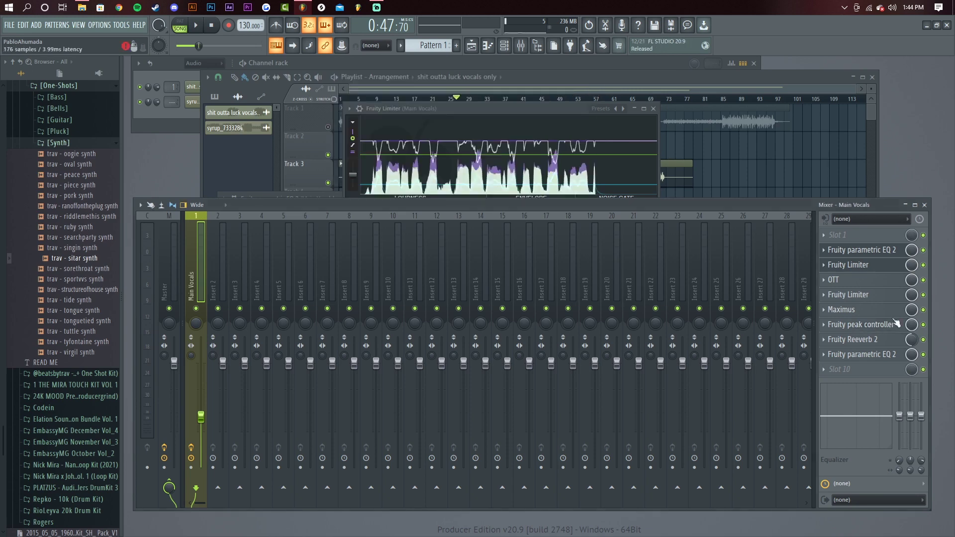
left_click(870, 356)
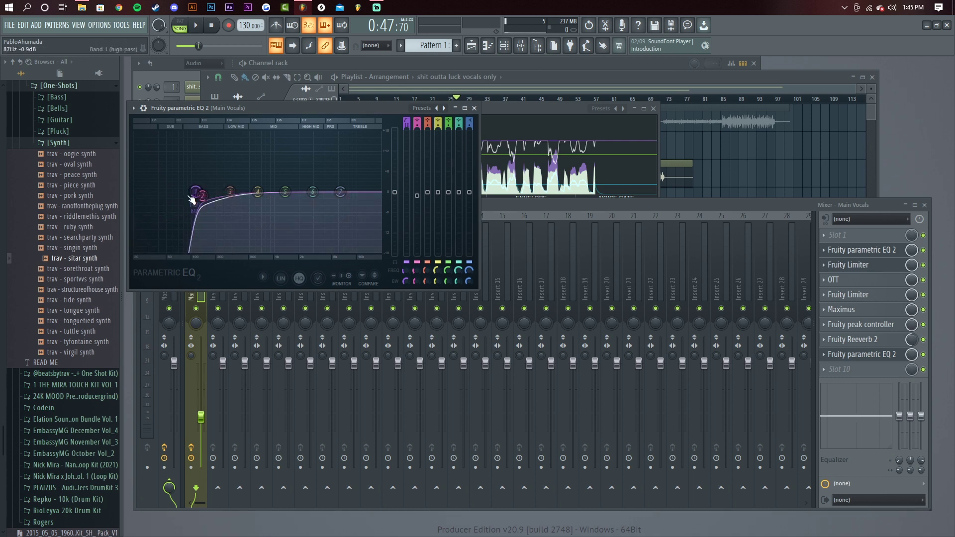
left_click(476, 110)
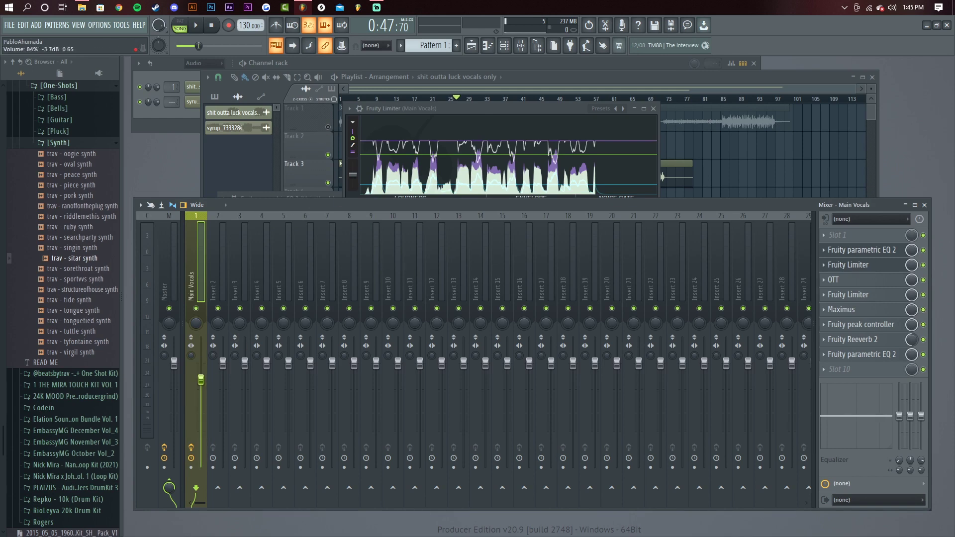
Set the Main Vocals fader to 81% while playing the vocals over the beat, and move the playback position just before the vocals
left_click(347, 99)
key("space")
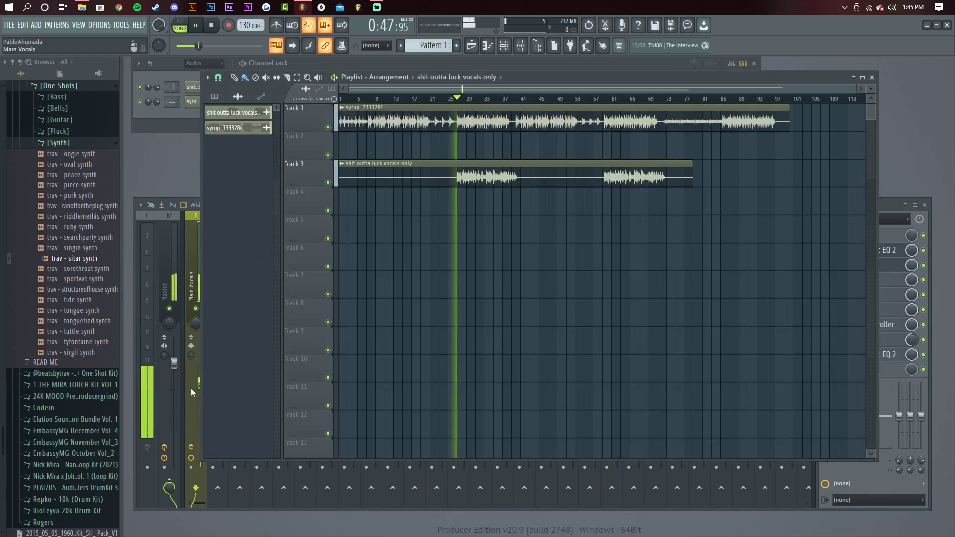
left_click(143, 482)
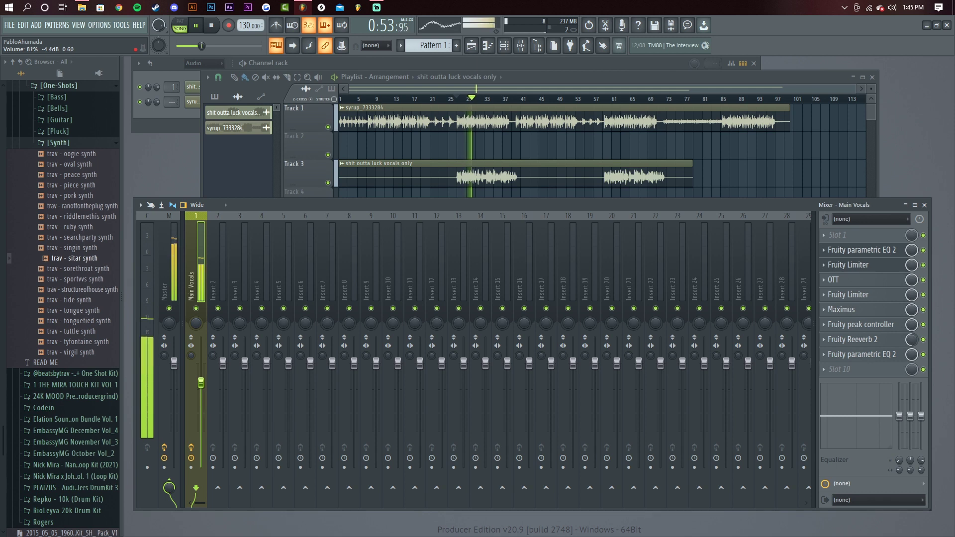
key("space")
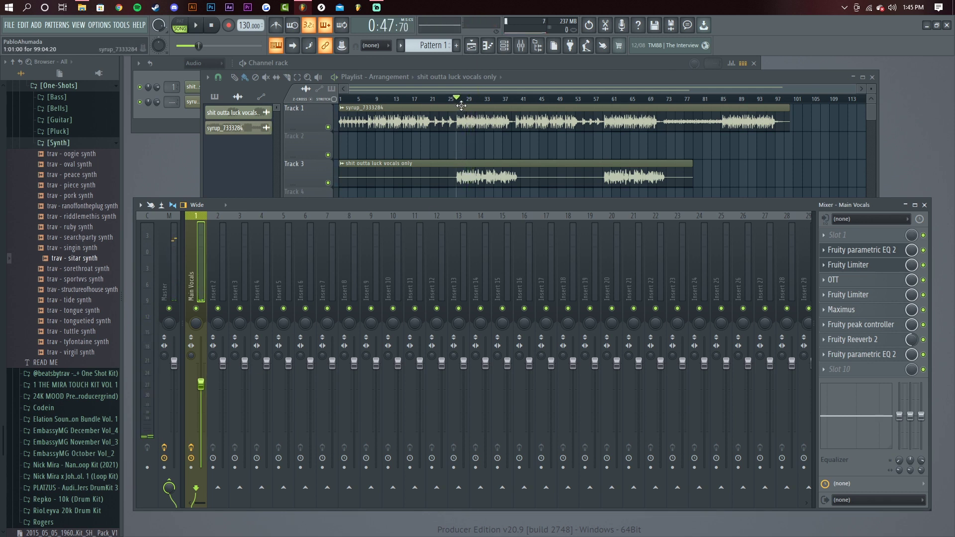
left_click(458, 103)
left_click_drag(458, 103, 458, 102)
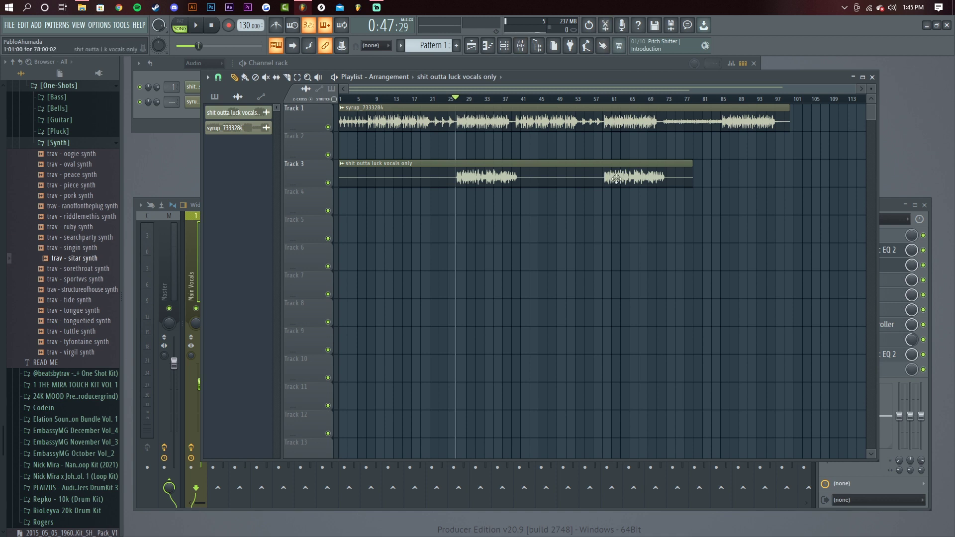
Select the vocal clip on Track 3 and disable Fruity Reeverb 2 on Main Vocals
left_click_drag(455, 134, 725, 241)
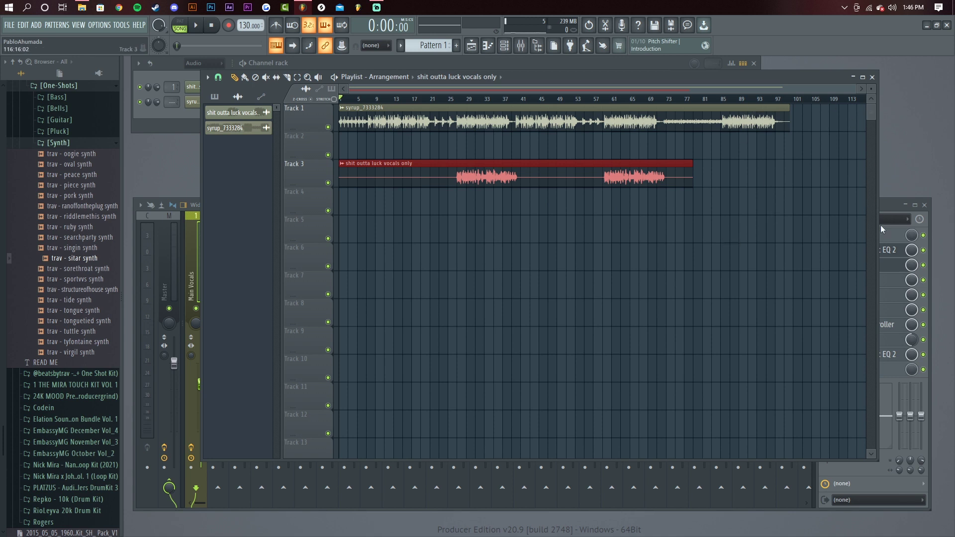
left_click(930, 224)
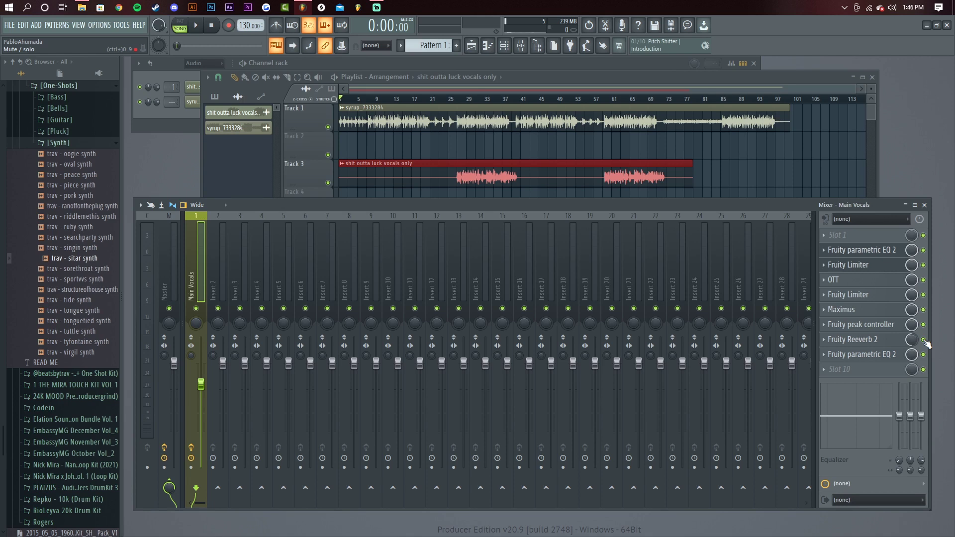
left_click(542, 77)
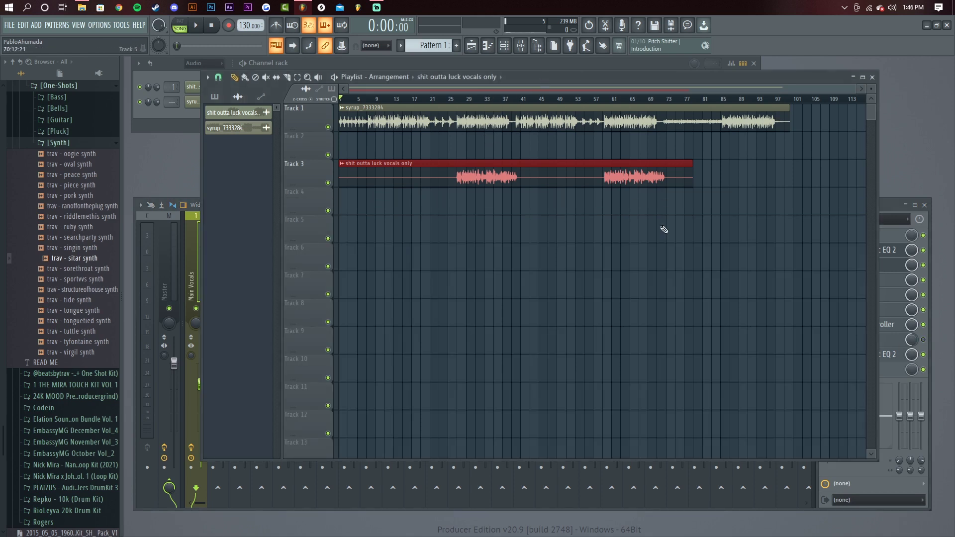
Consolidate the vocal clip on Track 3 into a new audio file with master effects enabled
left_click_drag(753, 297, 424, 188)
key("ctrl+alt+c")
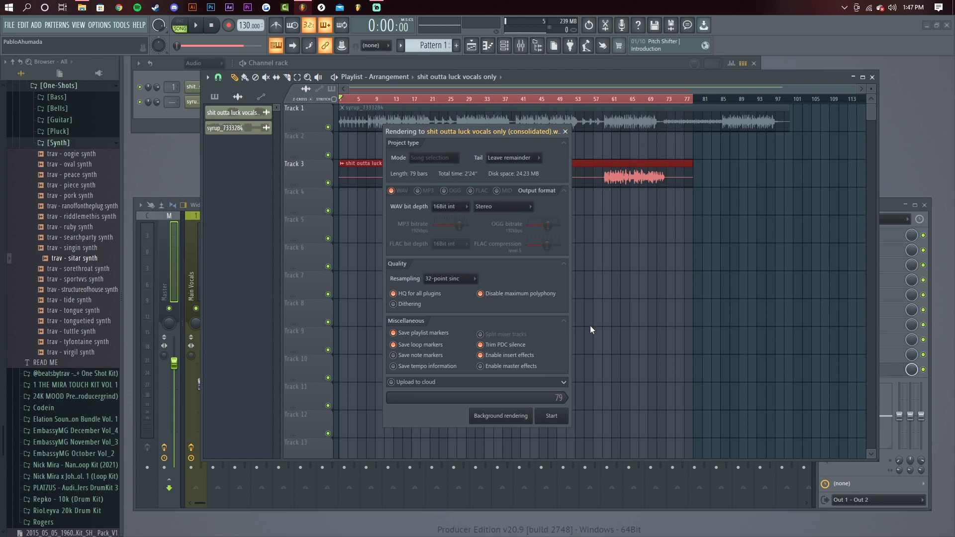
left_click(481, 367)
left_click(553, 418)
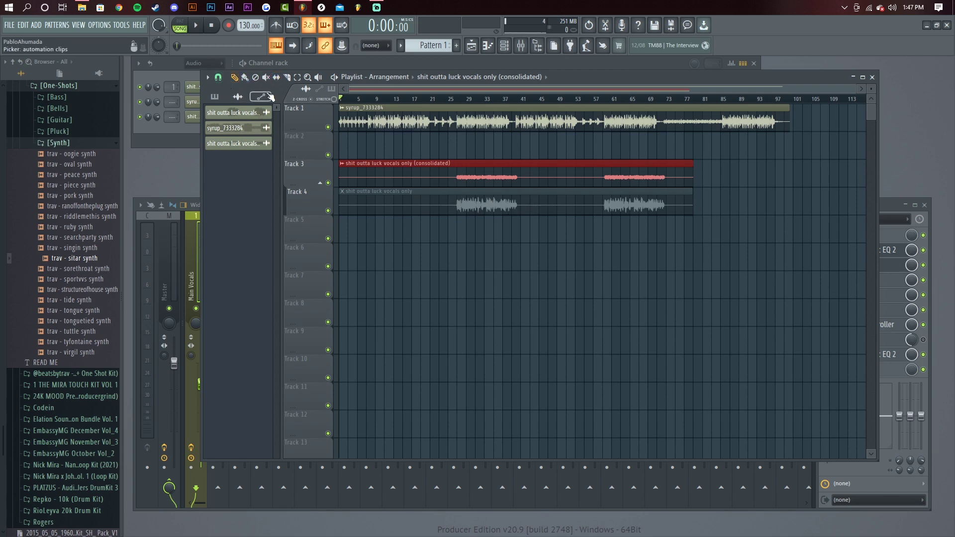
Unmute the original vocal clip on Track 4 with the Mute tool and return to the Draw tool
left_click(266, 77)
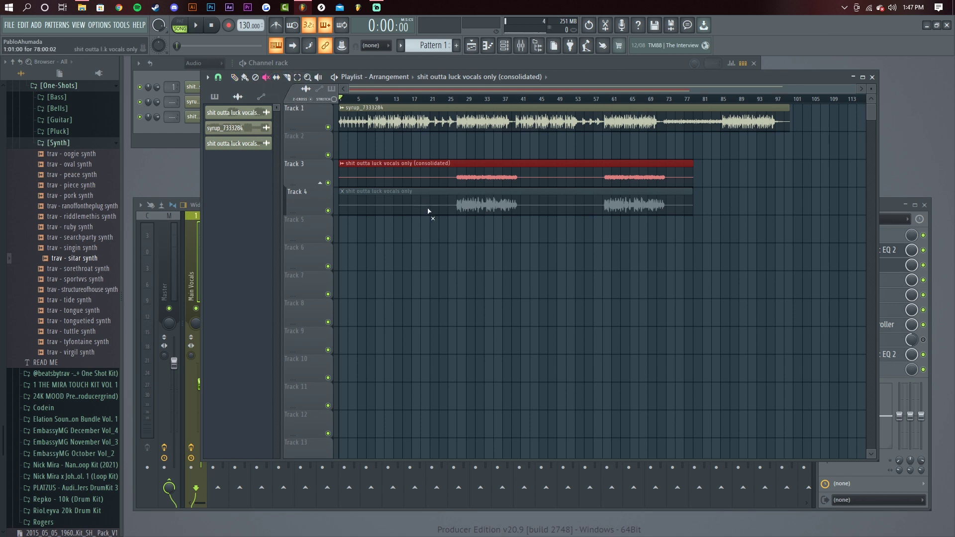
left_click(440, 203)
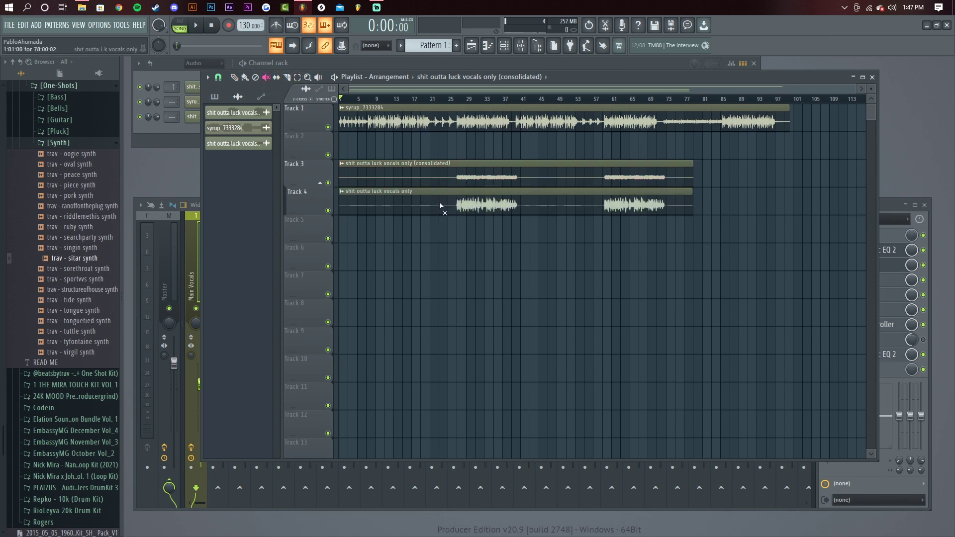
left_click(234, 77)
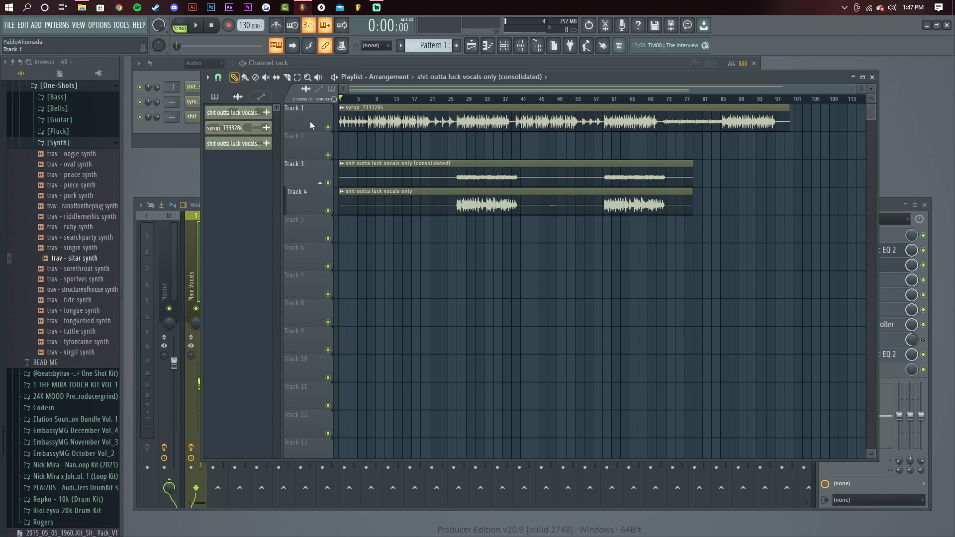
Check the Main Vocals effect chain, open the consolidated vocal clip's channel settings to view its mixer routing, and close them
left_click(889, 208)
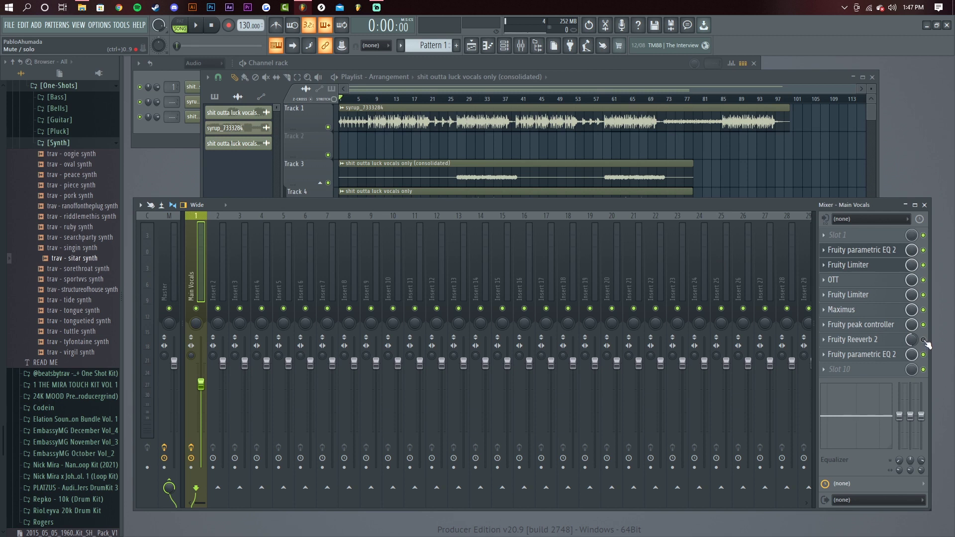
double_click(473, 174)
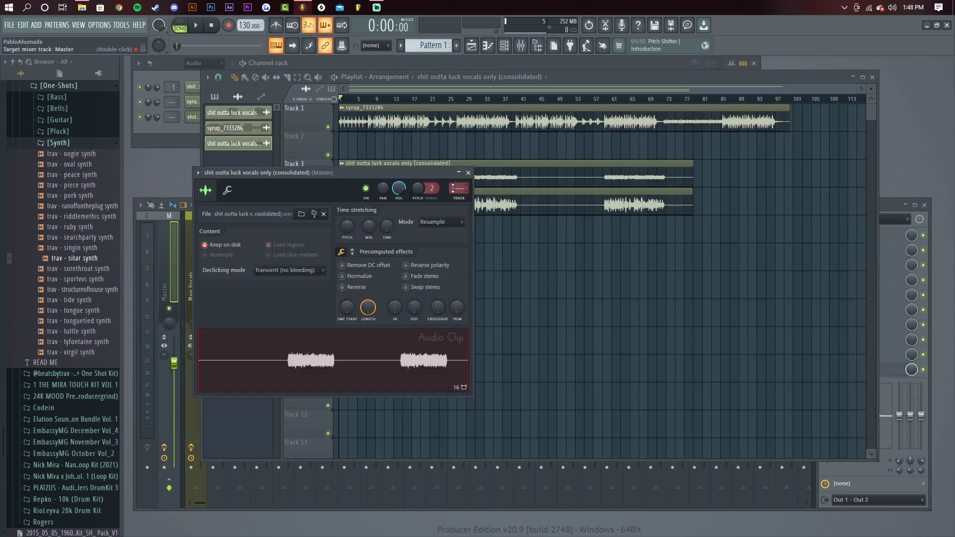
left_click_drag(394, 174, 398, 196)
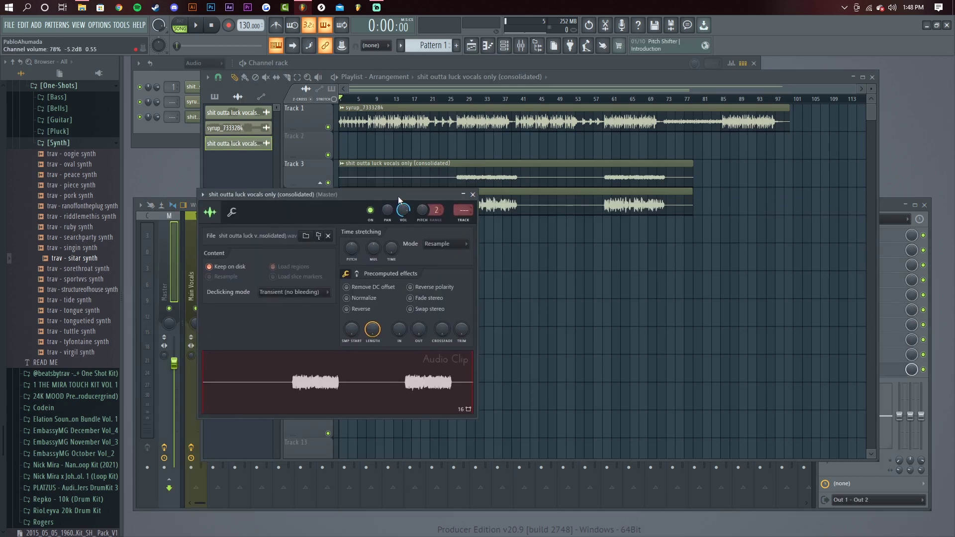
left_click(473, 194)
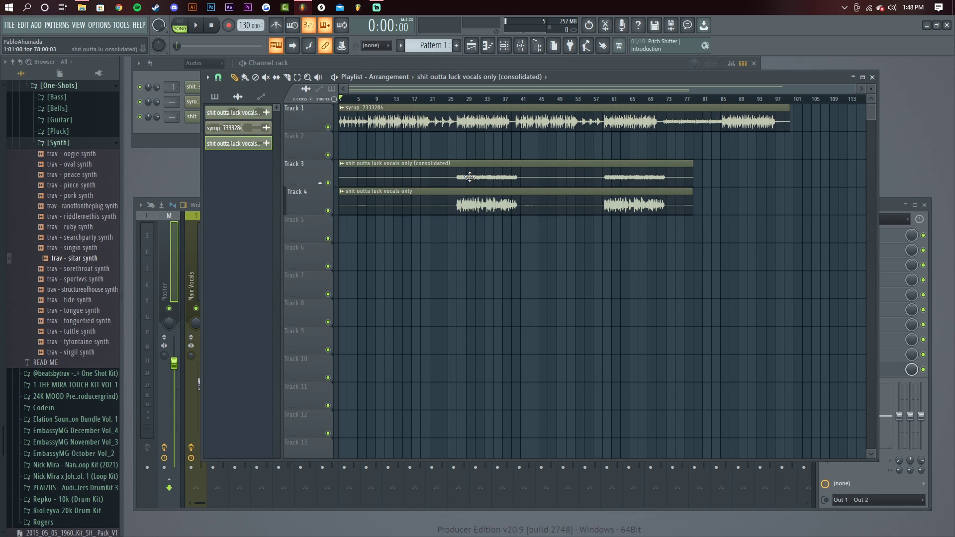
Route the consolidated vocal clip to mixer track 3 and the syrup_7333284 beat clip to mixer track 4
double_click(470, 177)
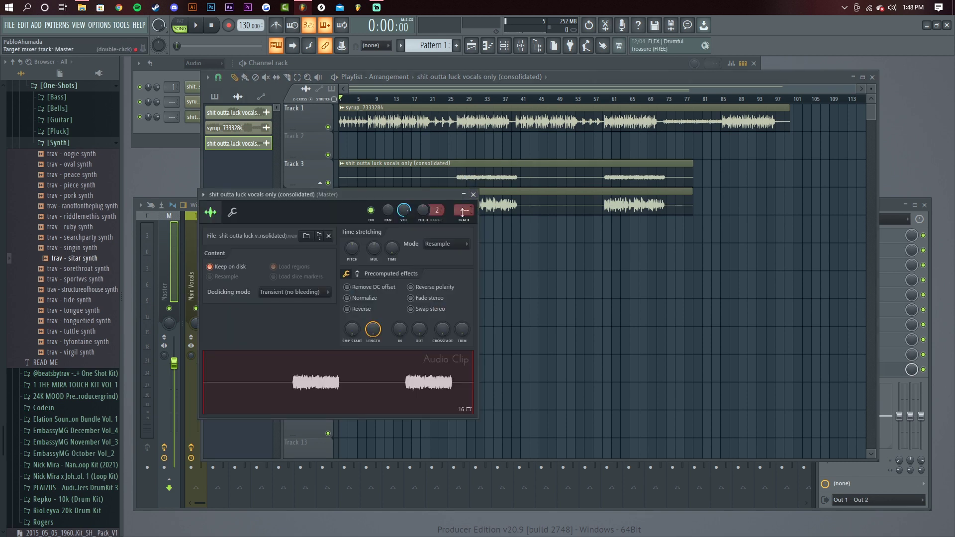
scroll(462, 211, "up", 3)
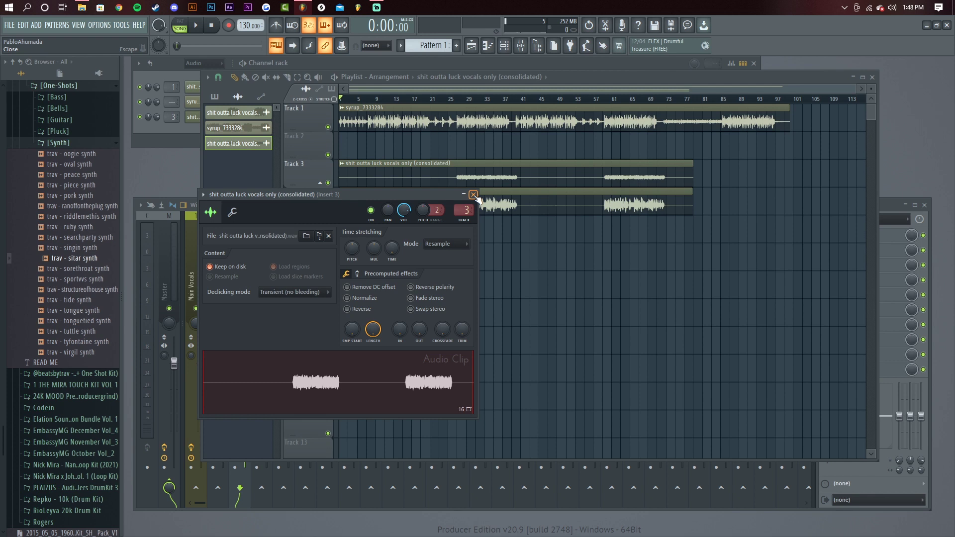
left_click(474, 195)
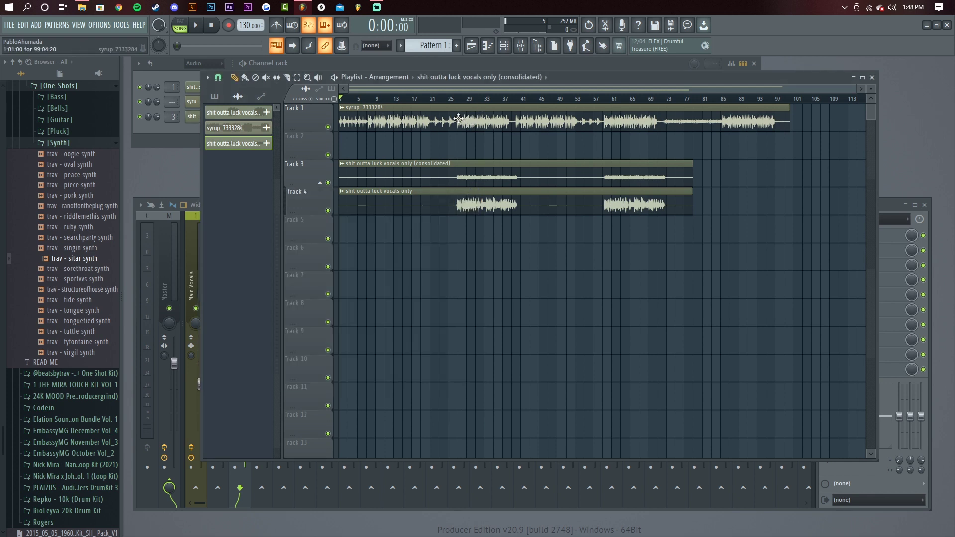
double_click(458, 120)
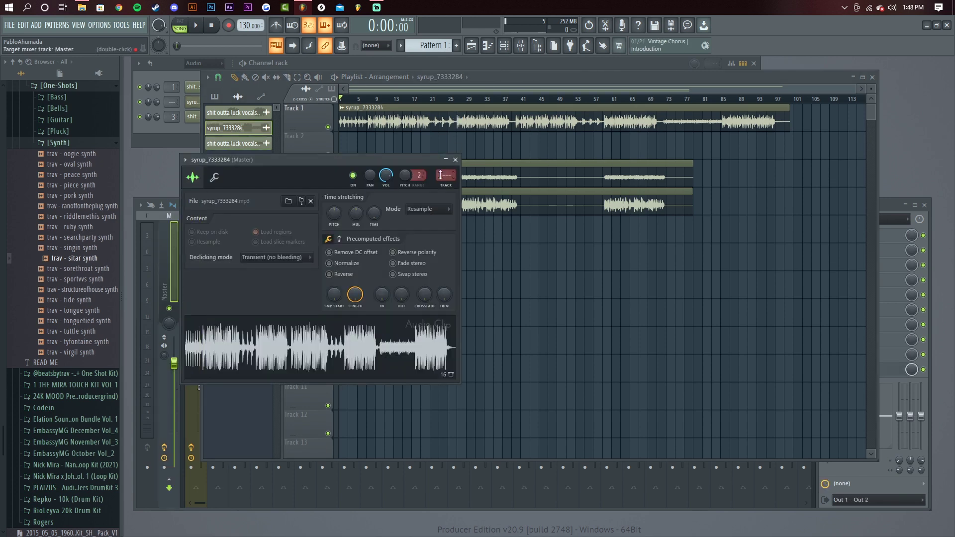
scroll(441, 176, "up", 4)
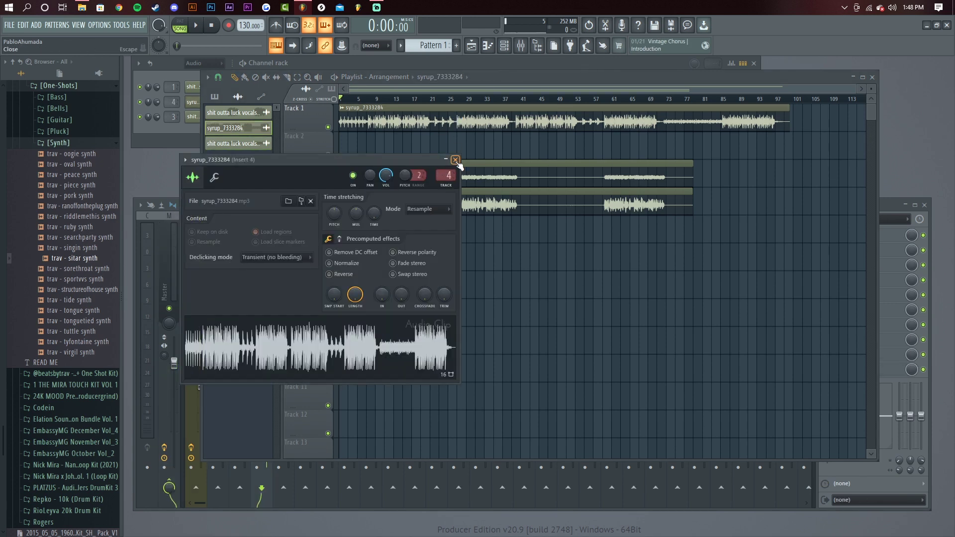
left_click(455, 160)
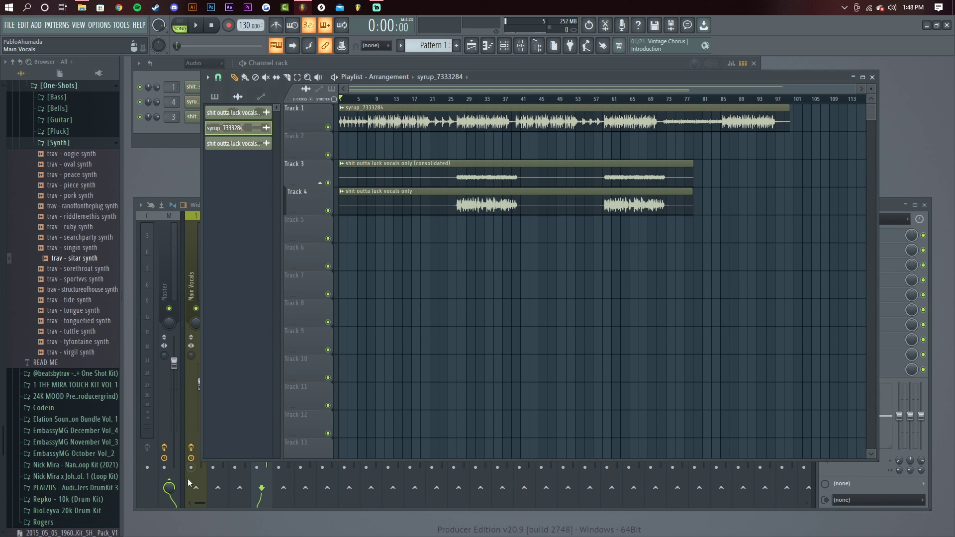
Rename mixer track Insert 4 as "beat"
left_click(154, 497)
right_click(264, 273)
left_click(315, 228)
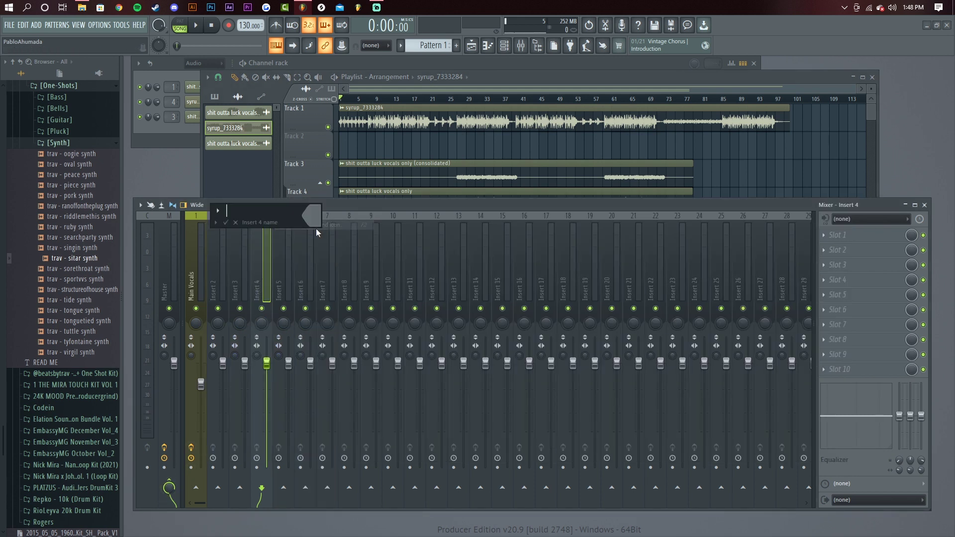
type("beat")
key("Return")
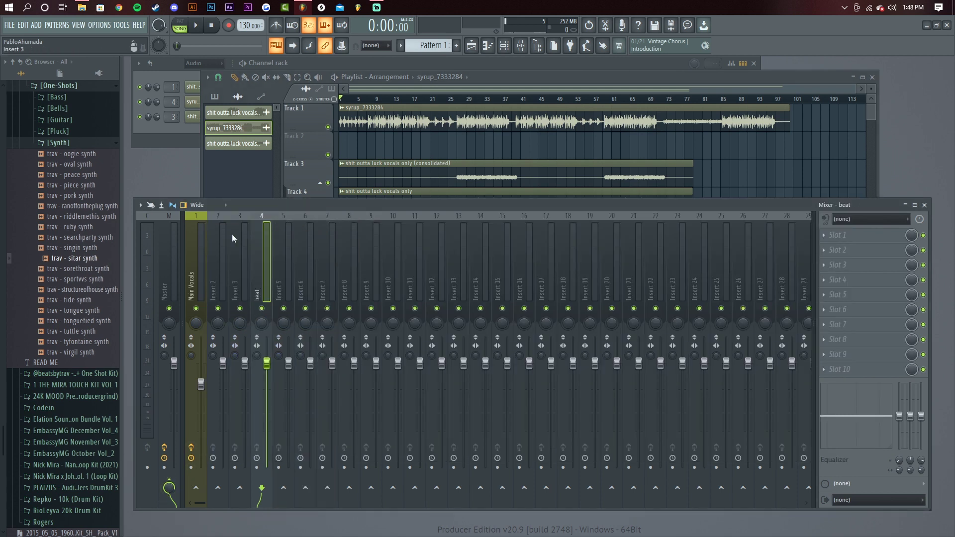
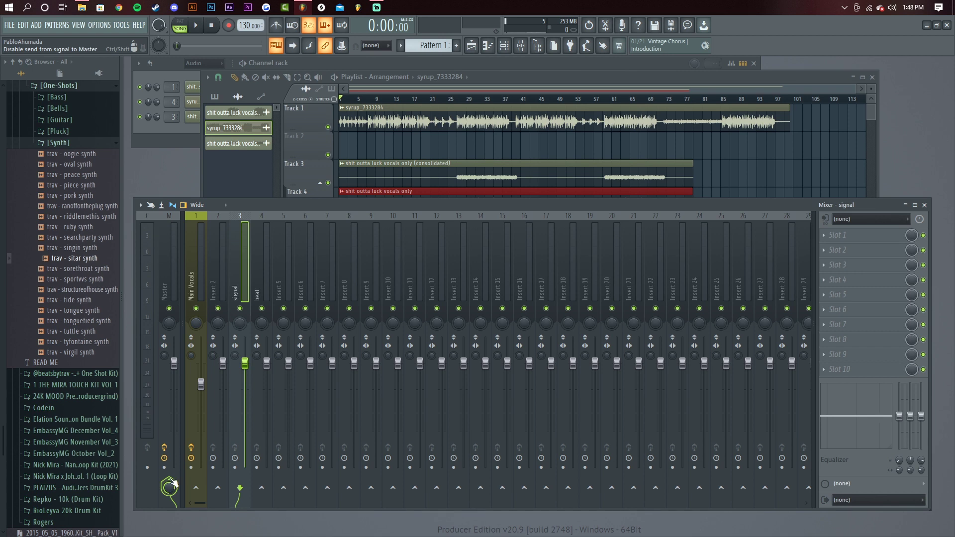
Remove the signal track's send to Master and route it to the beat track instead
left_click(171, 485)
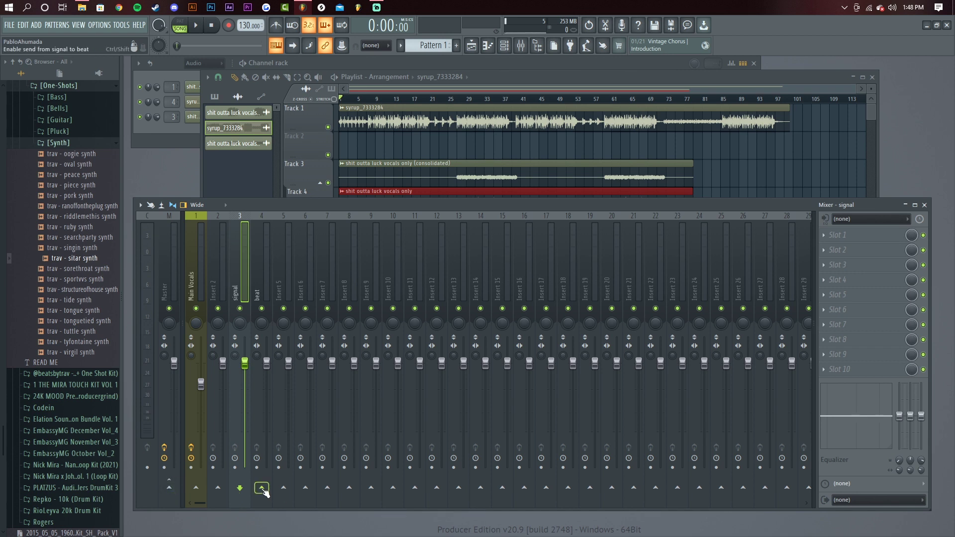
left_click(262, 488)
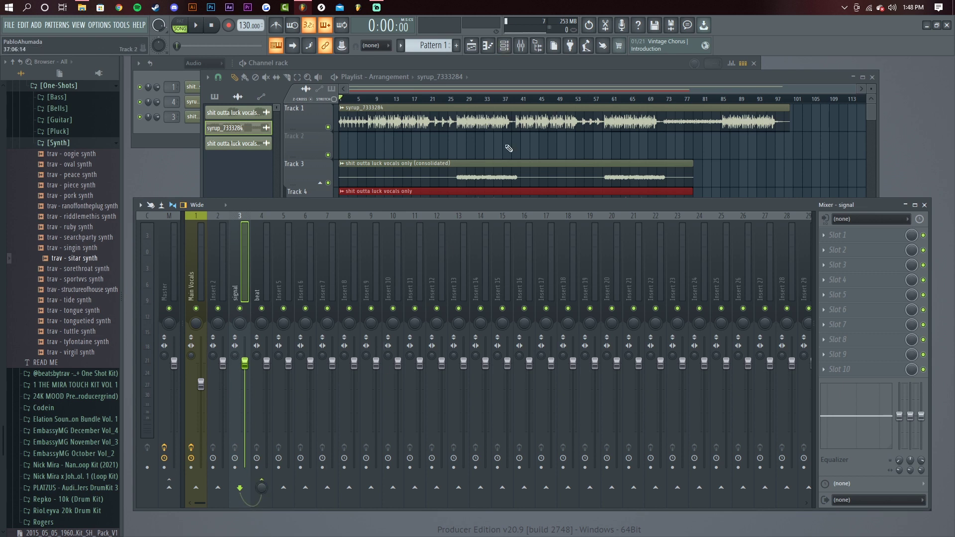
Load Patcher into the first effect slot of the beat track and choose its Multiband Sidechain preset
left_click(263, 270)
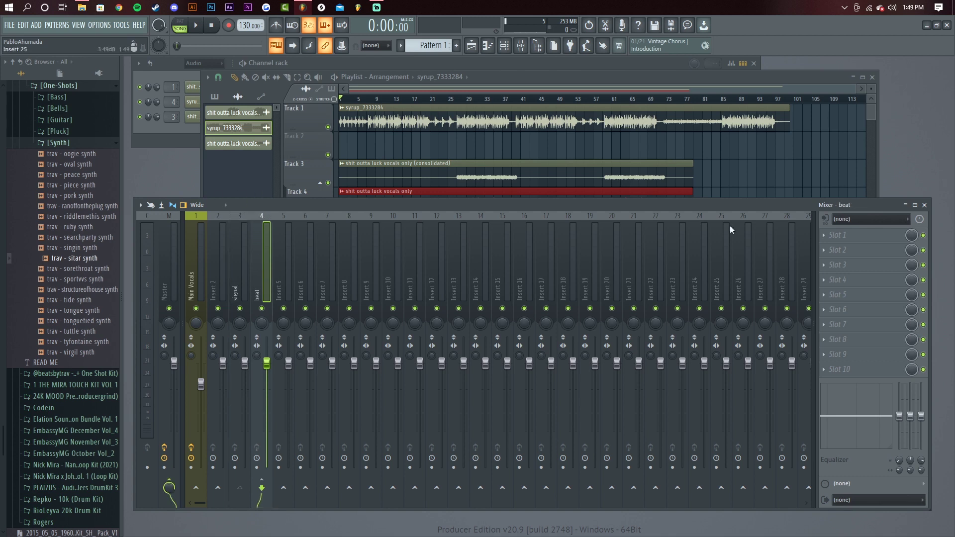
left_click(842, 235)
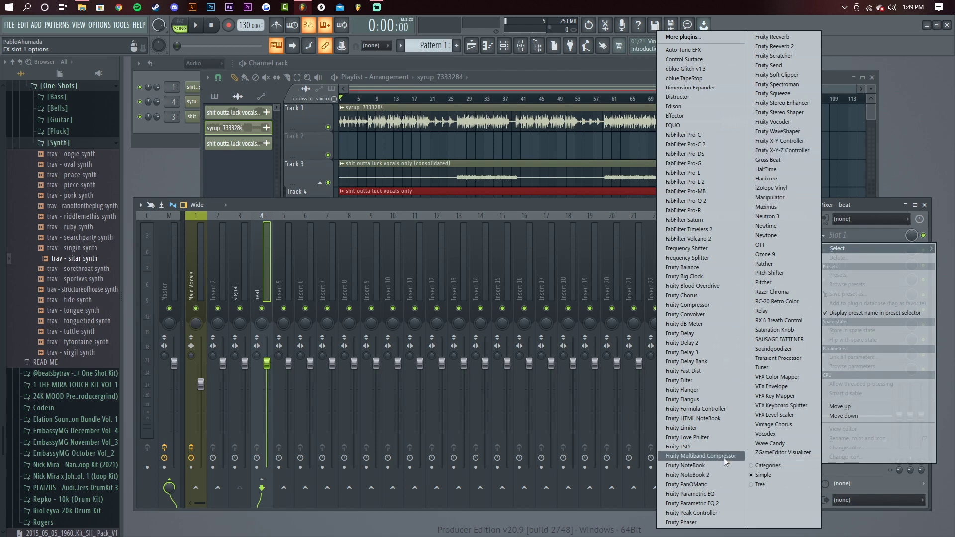
left_click(774, 264)
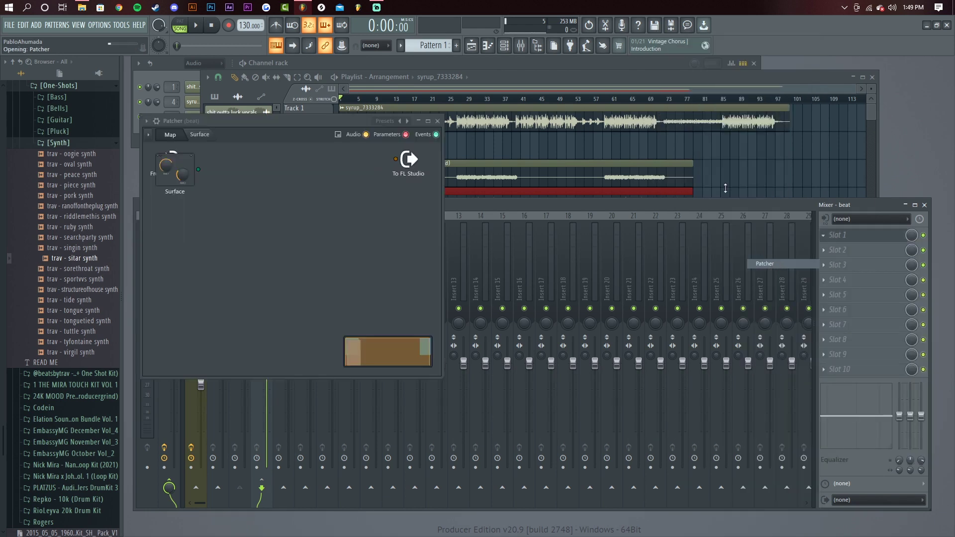
left_click_drag(346, 119, 485, 129)
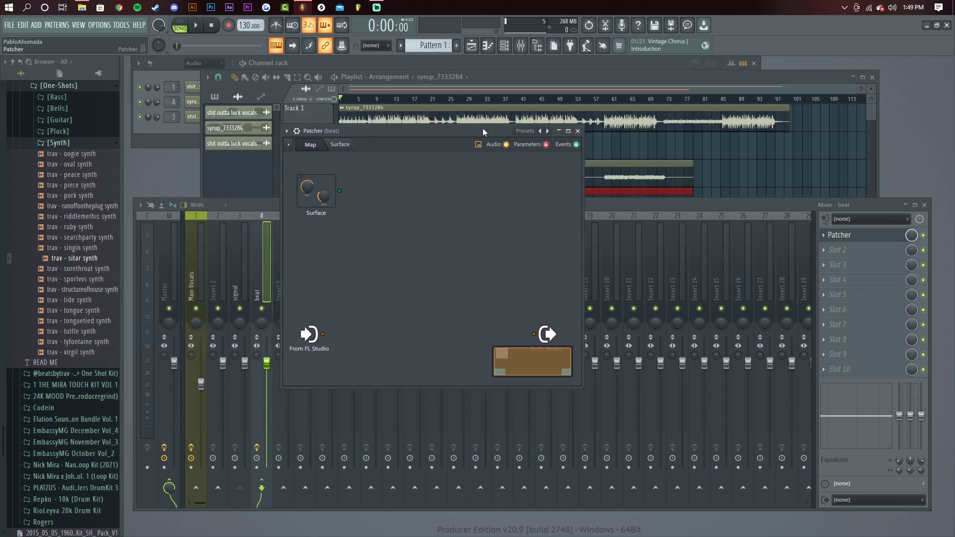
left_click(546, 130)
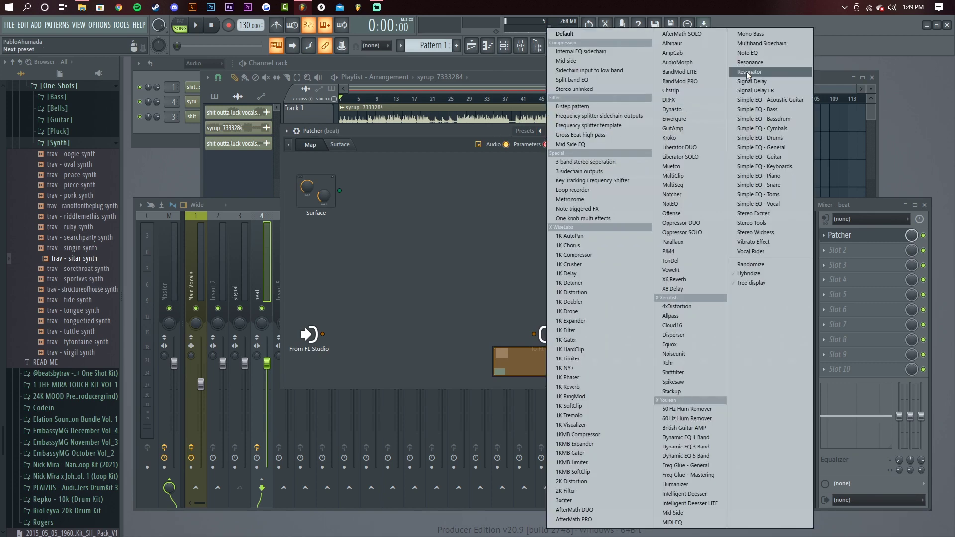
left_click(764, 44)
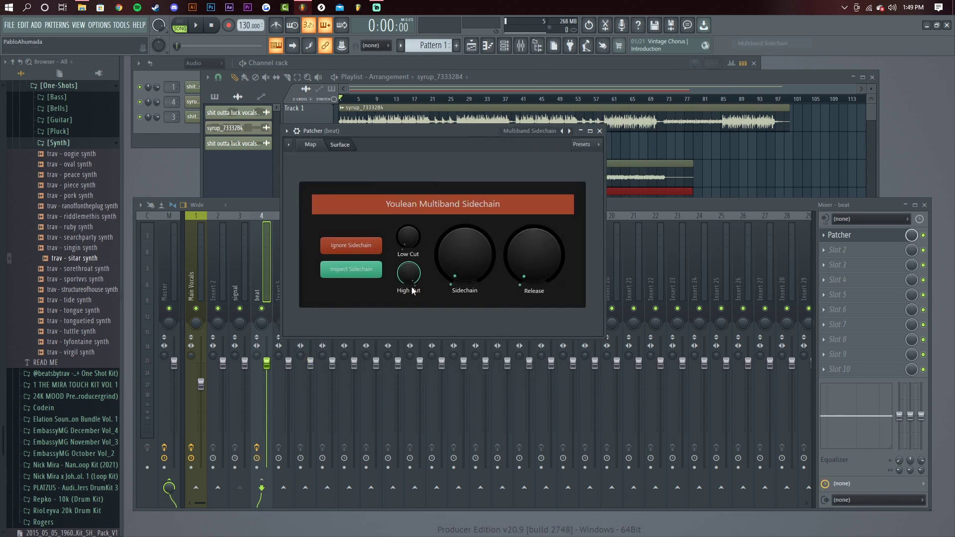
Activate the signal audio output on Patcher's From FL Studio node, connect it to Connect Sidechain Here, and return to the control surface
left_click(315, 148)
left_click(343, 146)
left_click(315, 146)
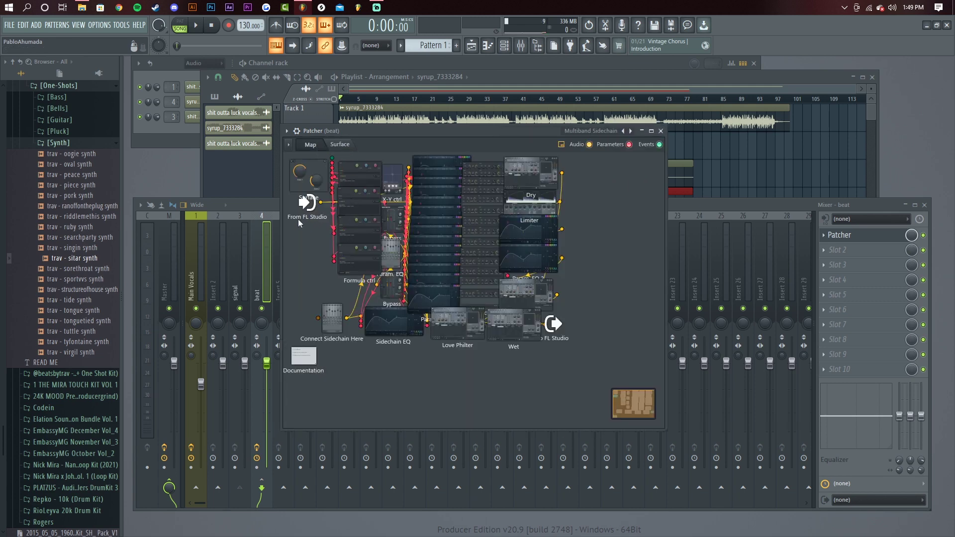
right_click(305, 206)
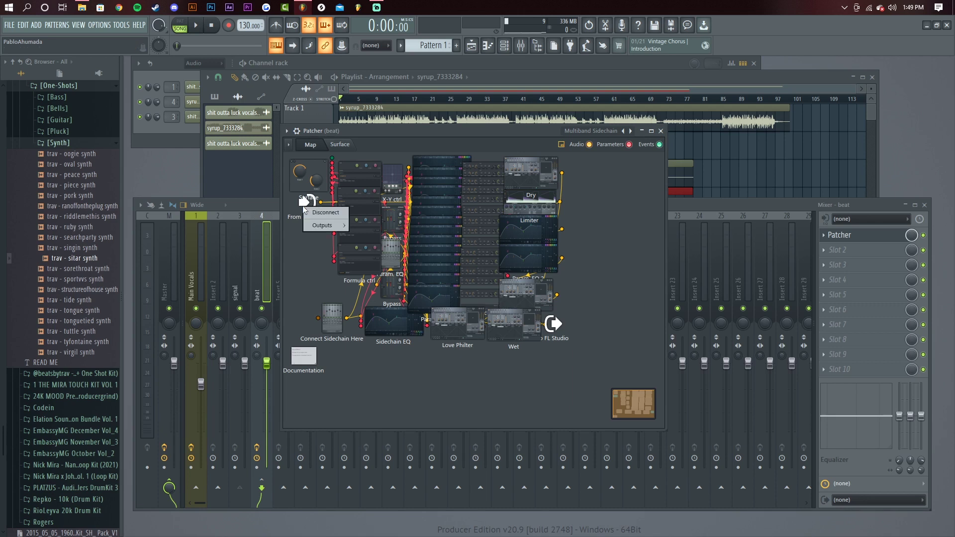
mouse_move(320, 232)
mouse_move(366, 228)
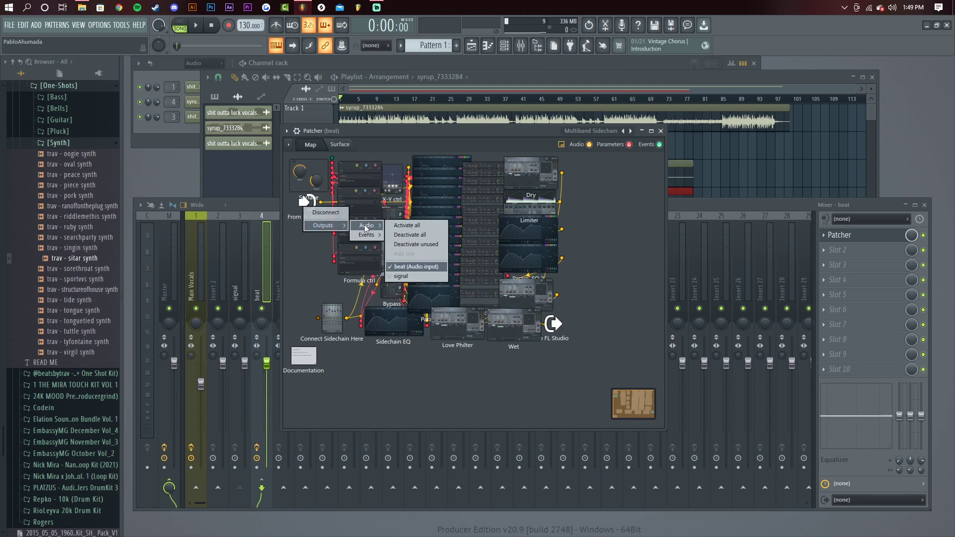
left_click(401, 276)
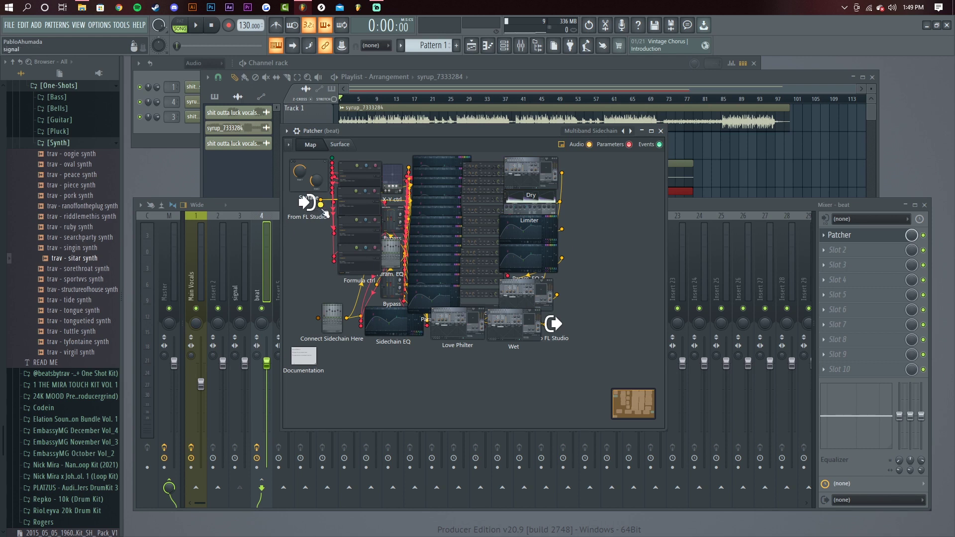
left_click_drag(321, 205, 318, 318)
left_click(340, 144)
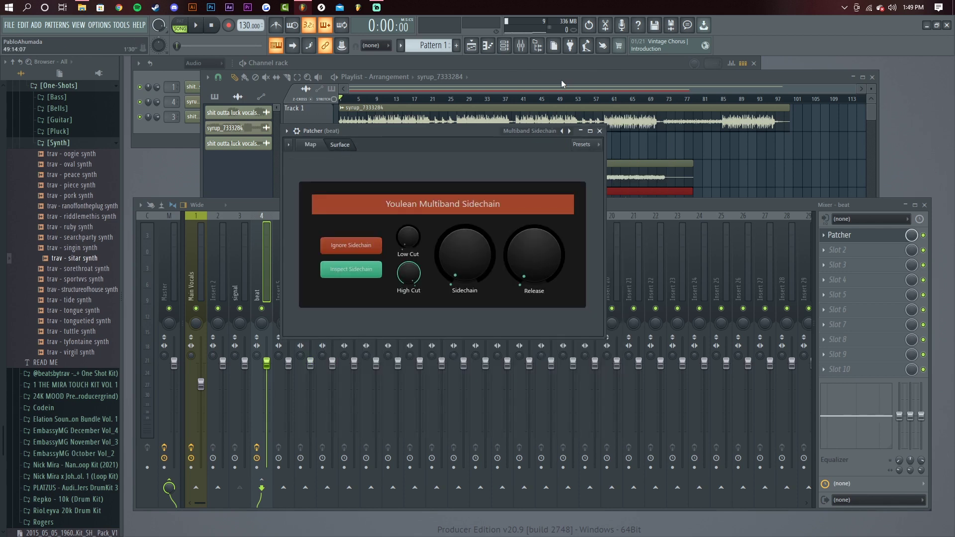
Try small adjustments of the Sidechain and Release knobs in the Multiband Sidechain preset
mouse_move(451, 277)
left_mouse_down()
mouse_move(450, 259)
mouse_move(451, 277)
left_mouse_up()
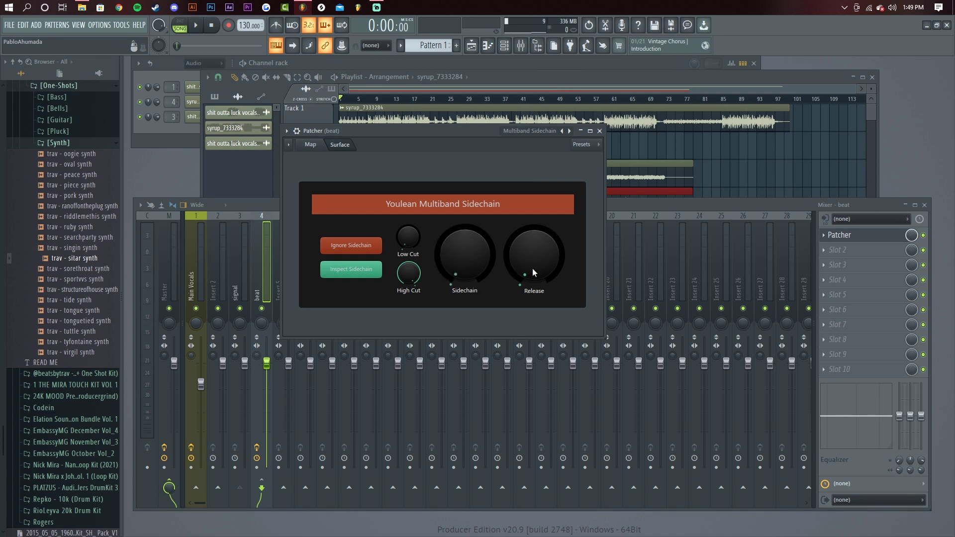
mouse_move(525, 274)
left_mouse_down()
mouse_move(526, 254)
mouse_move(525, 274)
left_mouse_up()
mouse_move(465, 274)
left_mouse_down()
mouse_move(465, 241)
mouse_move(465, 271)
left_mouse_up()
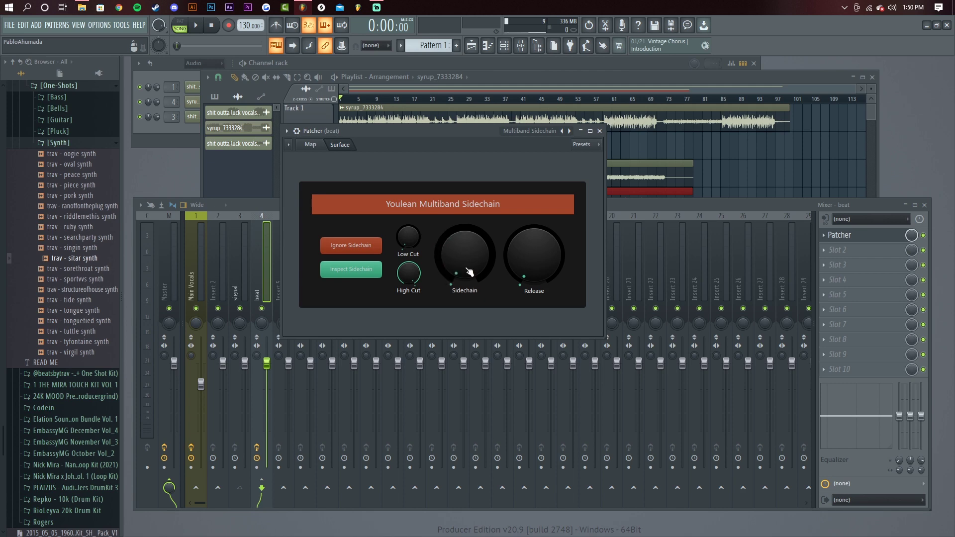
Mute Track 4 in the playlist and play the song from just before bar 25 with the beat track's Patcher open
left_click(536, 82)
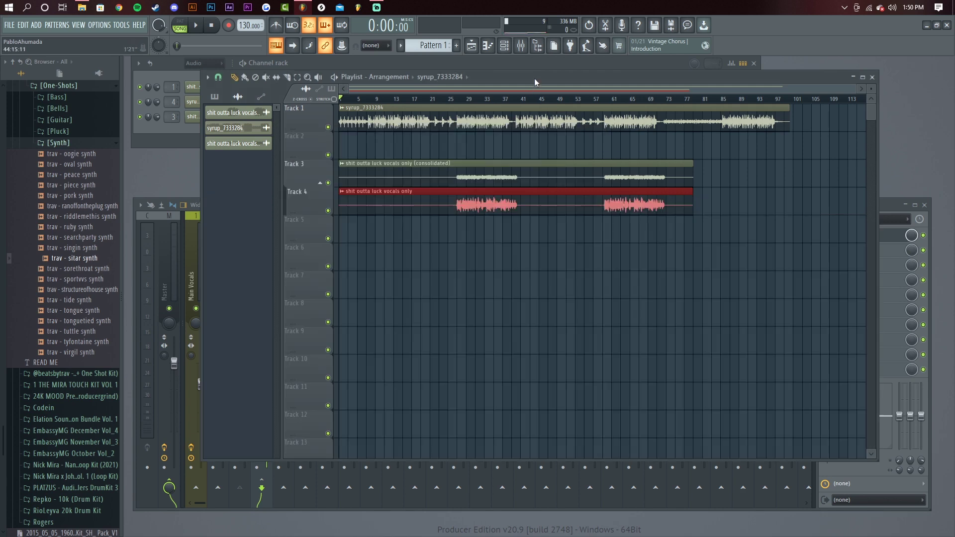
left_click(328, 212)
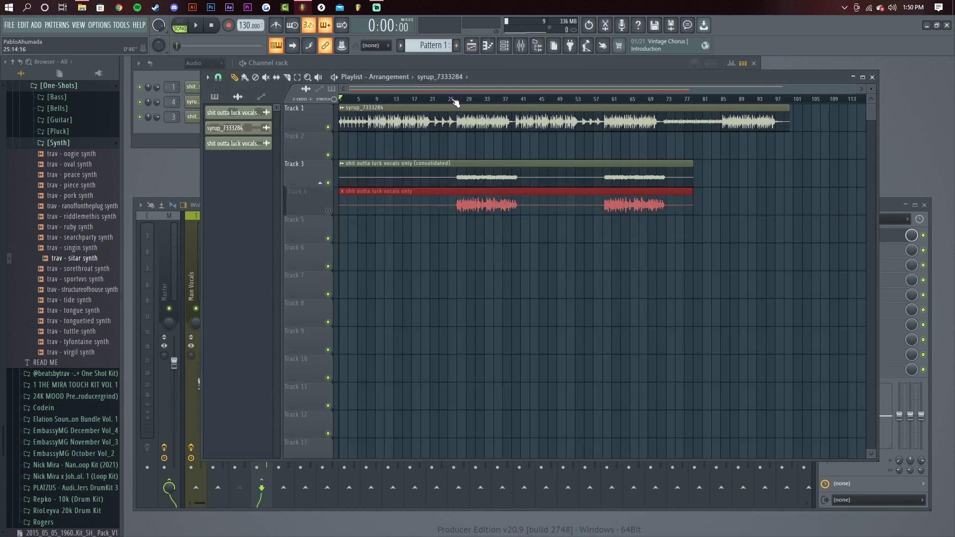
left_click(448, 99)
left_click(886, 213)
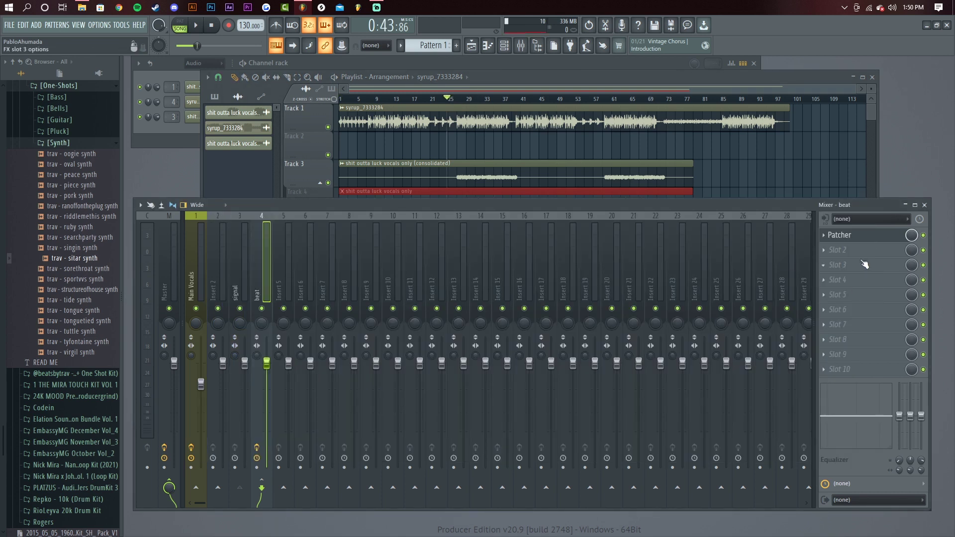
left_click(853, 240)
key("space")
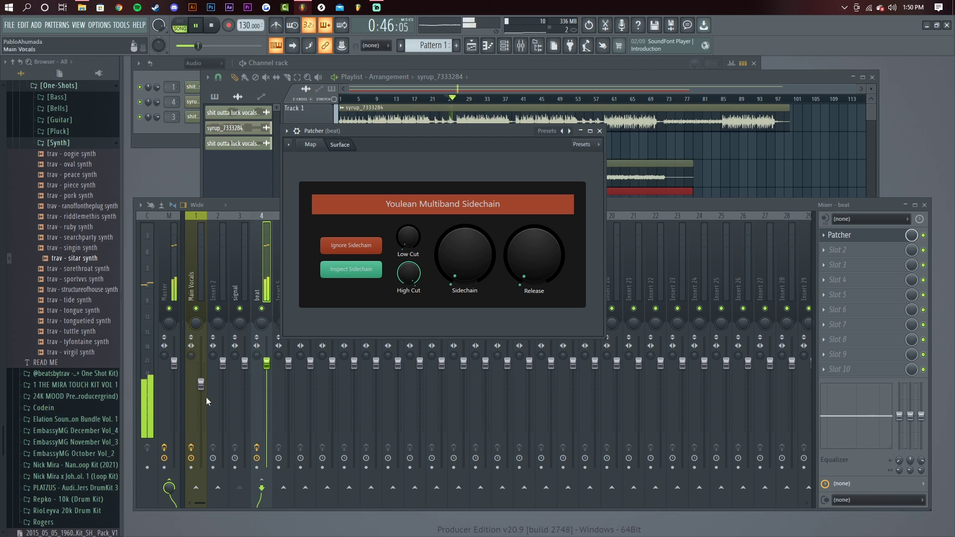
Lower the beat track's fader to about -4.0 dB, raise the Sidechain knob to maximum during playback, and stop
mouse_move(272, 366)
left_mouse_down()
mouse_move(272, 410)
mouse_move(273, 385)
left_mouse_up()
left_click(399, 145)
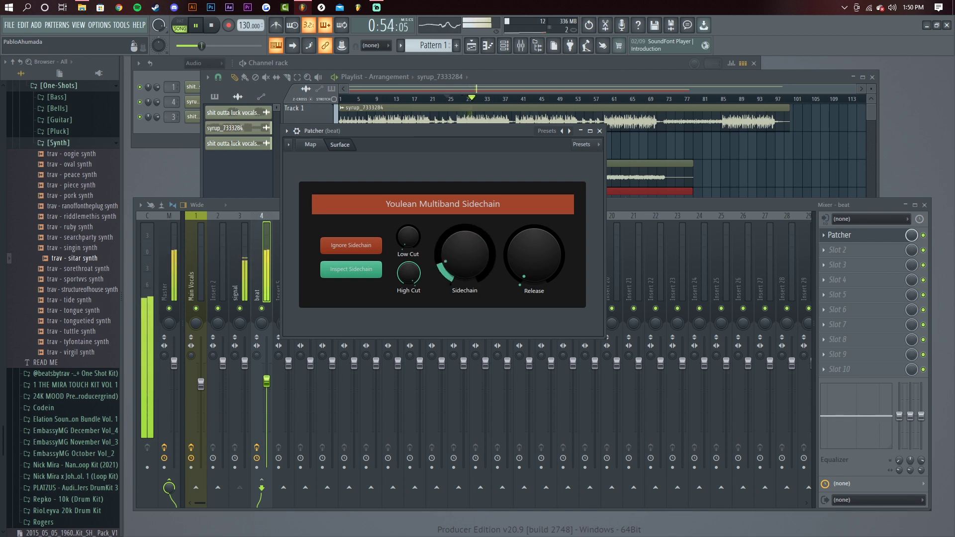
key("space")
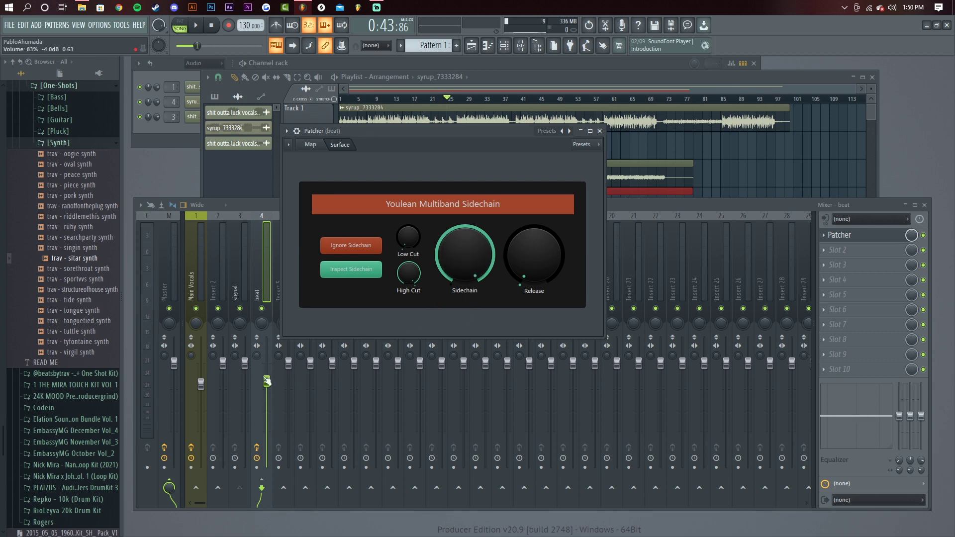
Restore the beat track's fader to its default level and set Patcher's Sidechain knob to about a third
left_click(393, 343)
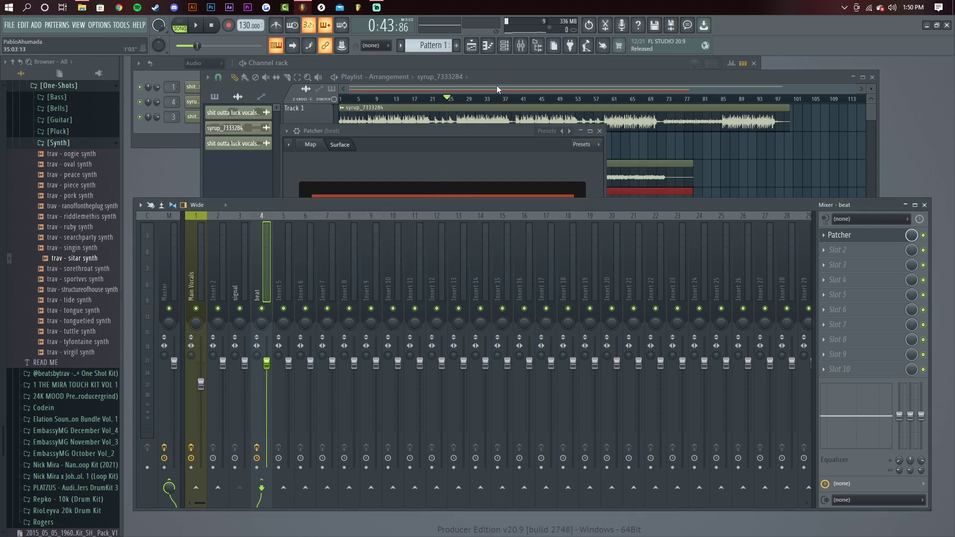
left_click(492, 151)
left_click_drag(465, 255, 464, 288)
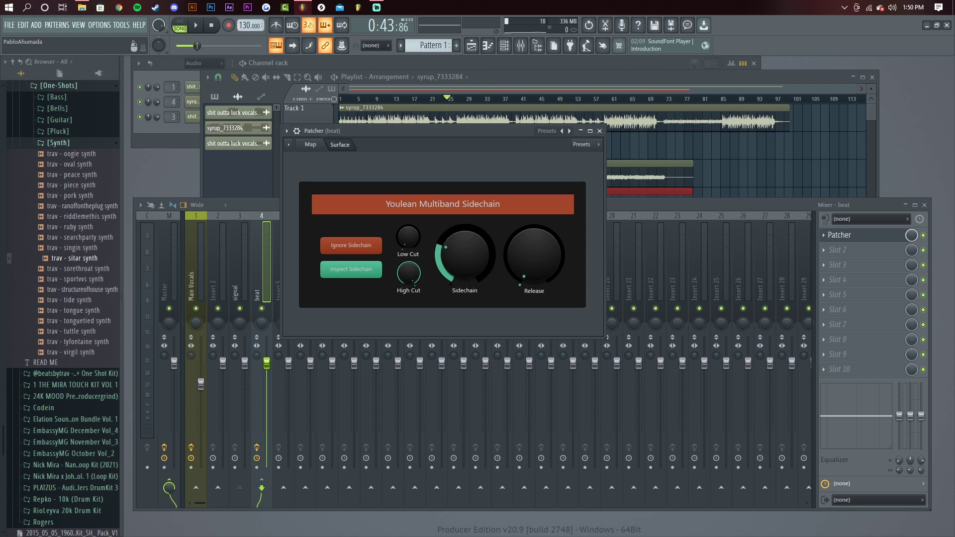
left_click_drag(465, 255, 464, 264)
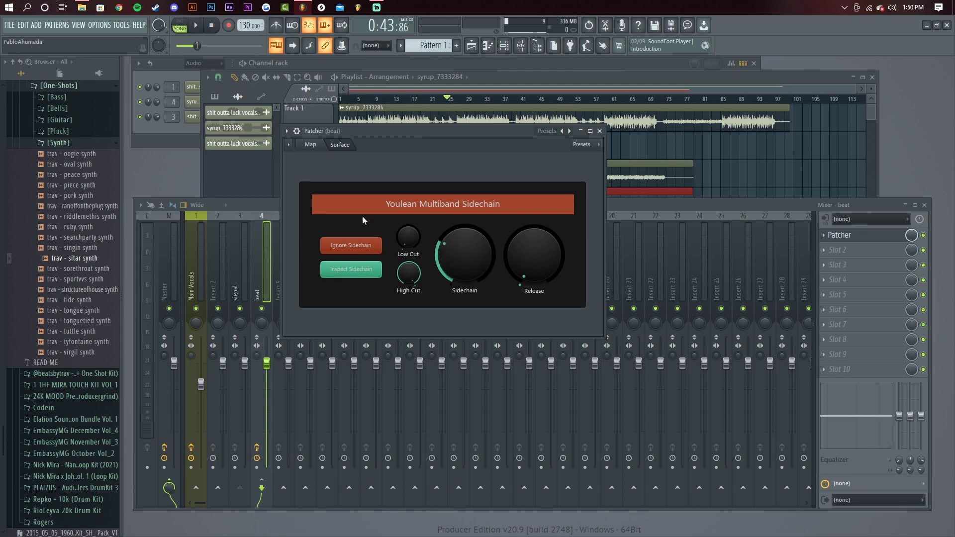
Unmute Track 4 in the playlist and move the playback position to about bar 27
left_click(548, 81)
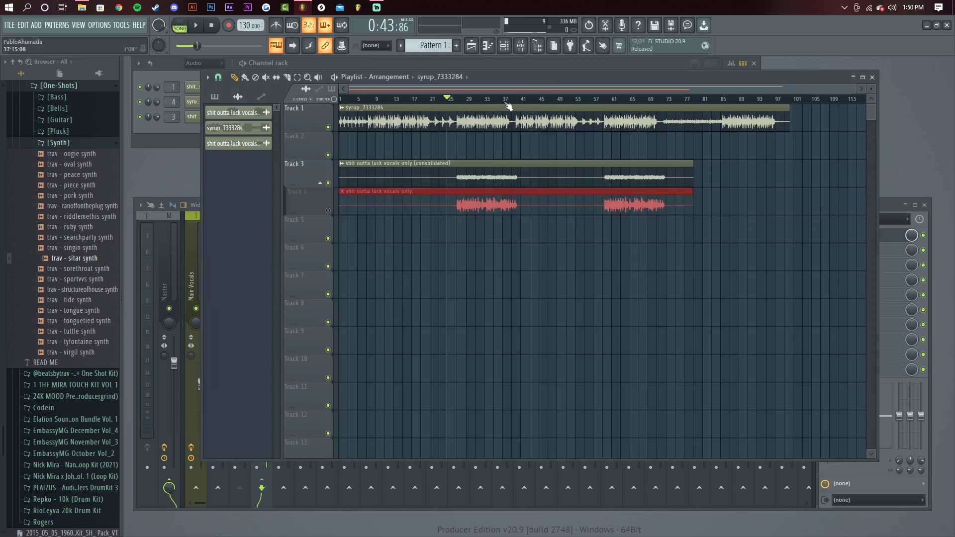
left_click(328, 211)
left_click(460, 102)
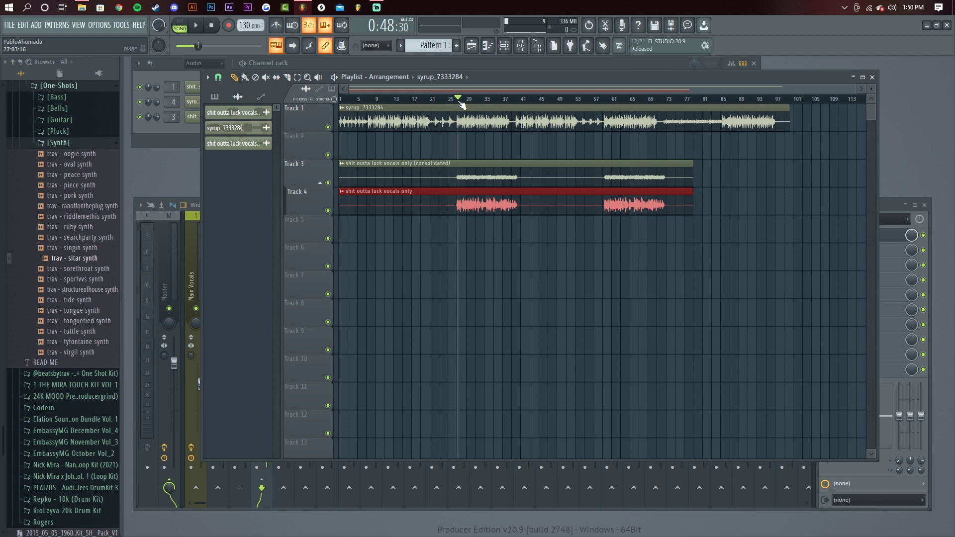
Play the song from about bar 26, raise the Main Vocals fader to about -4.4 dB during playback, and stop
left_click_drag(460, 103, 459, 102)
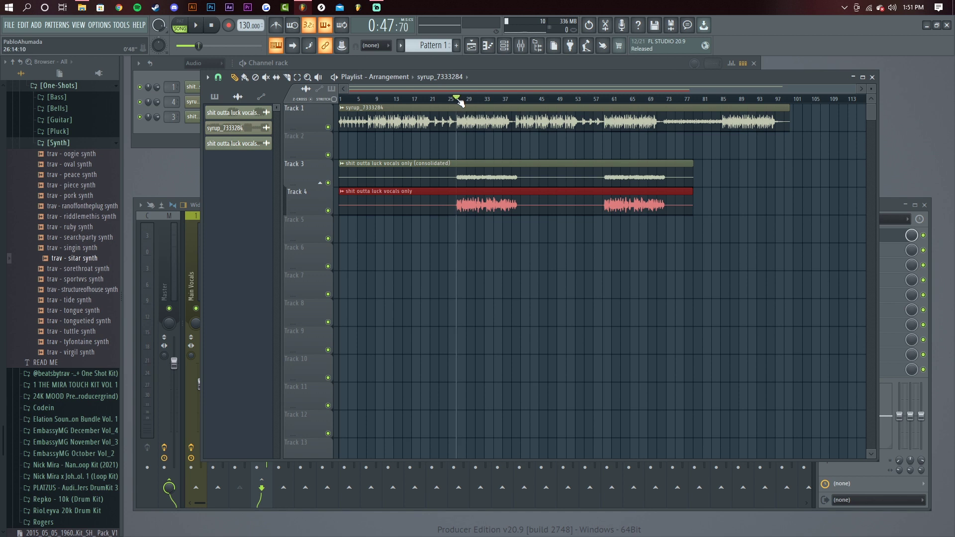
key("space")
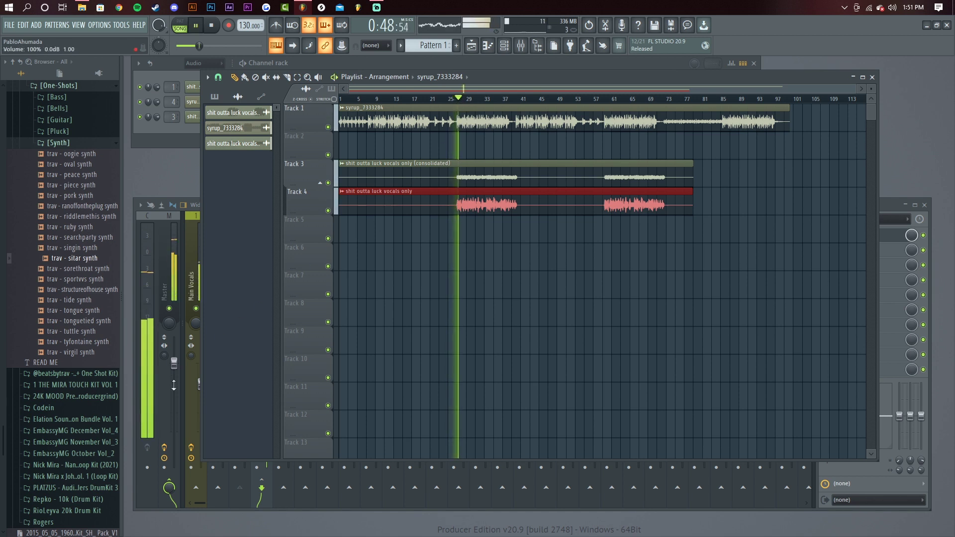
left_click(180, 400)
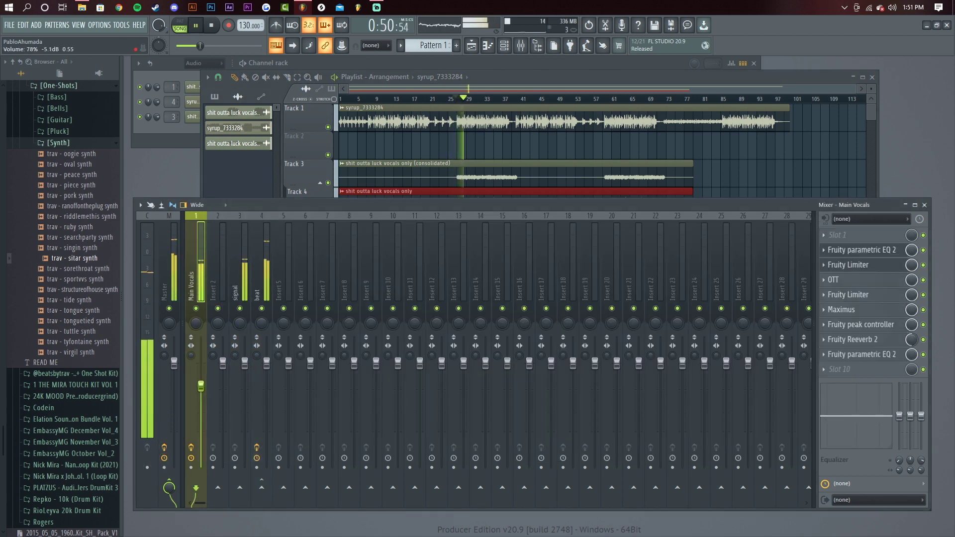
scroll(200, 384, "up", 1)
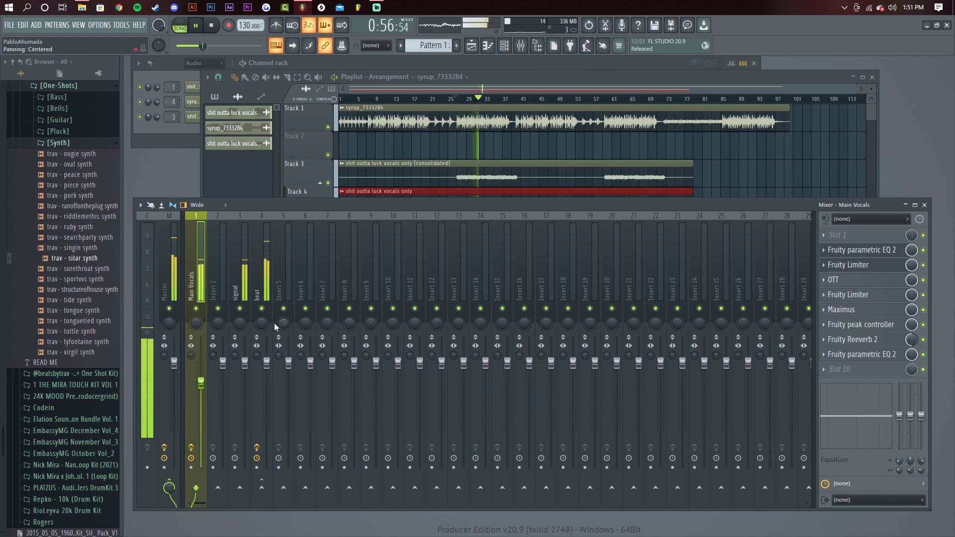
key("space")
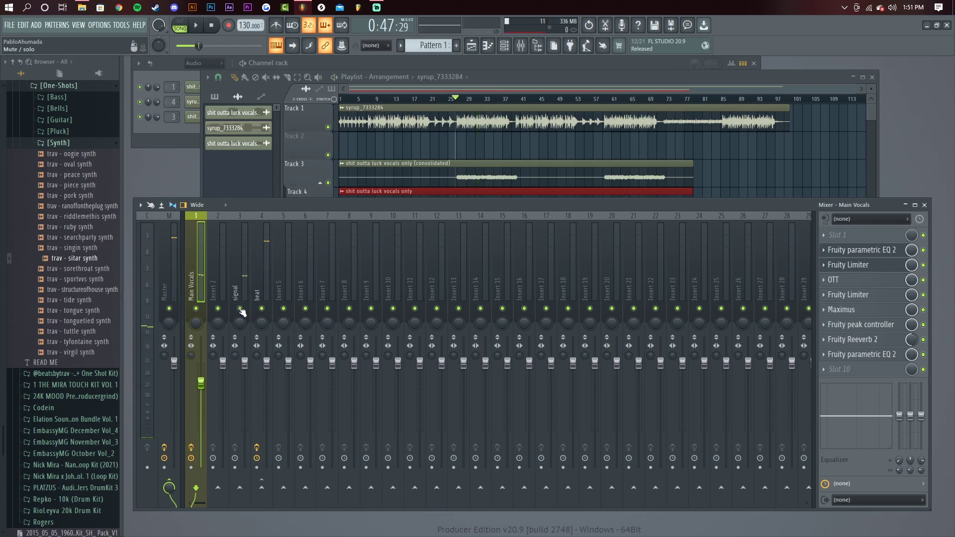
Compare the mix with the signal track muted and unmuted during playback, leave it unmuted, and stop
left_click(241, 309)
key("space")
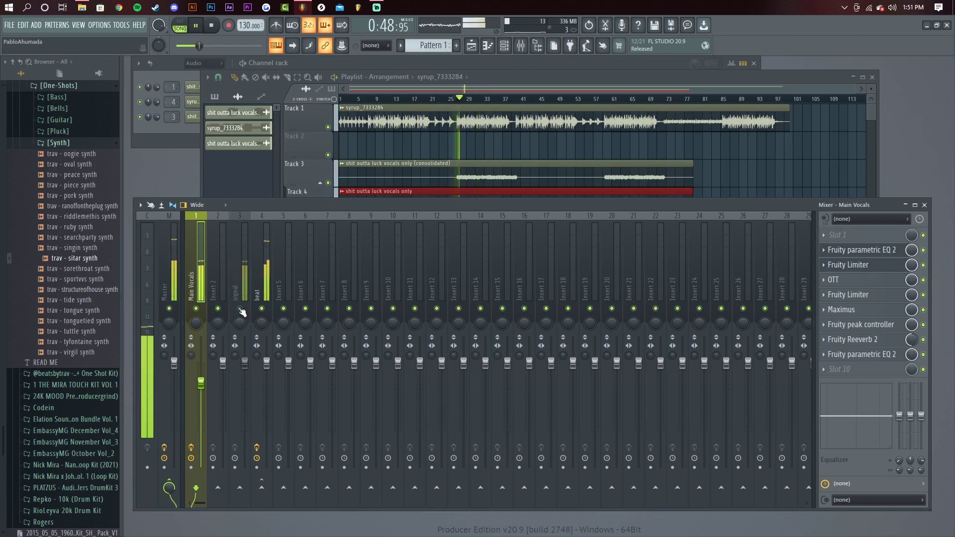
left_click(241, 309)
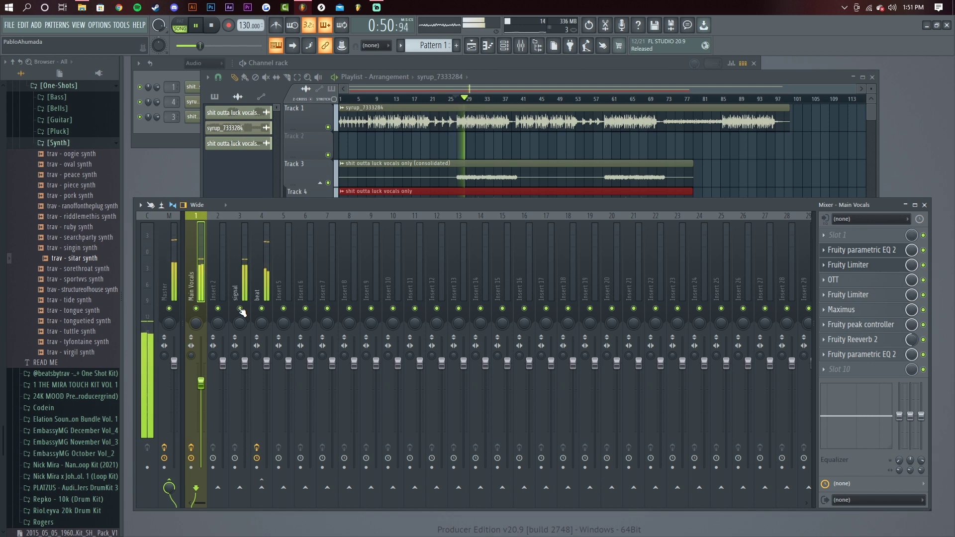
left_click(241, 309)
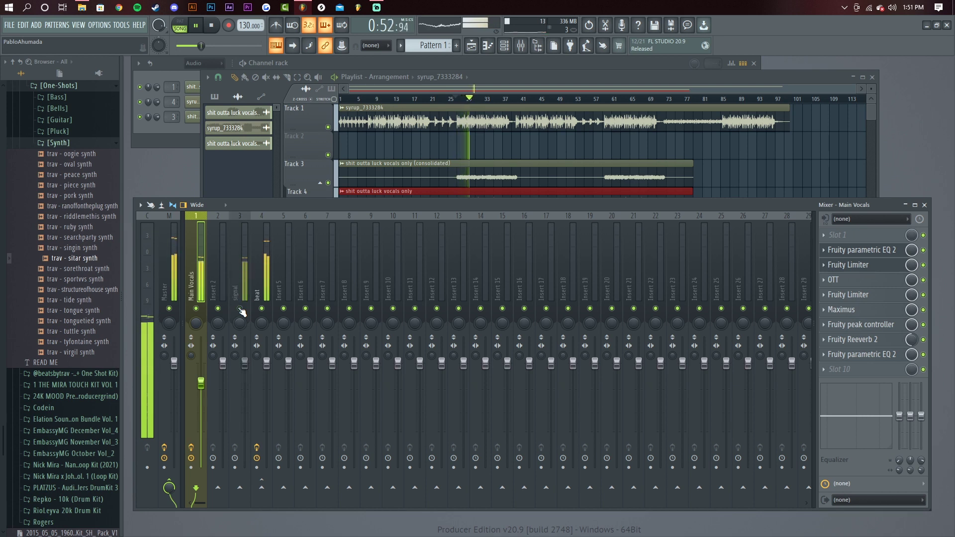
left_click(240, 309)
key("space")
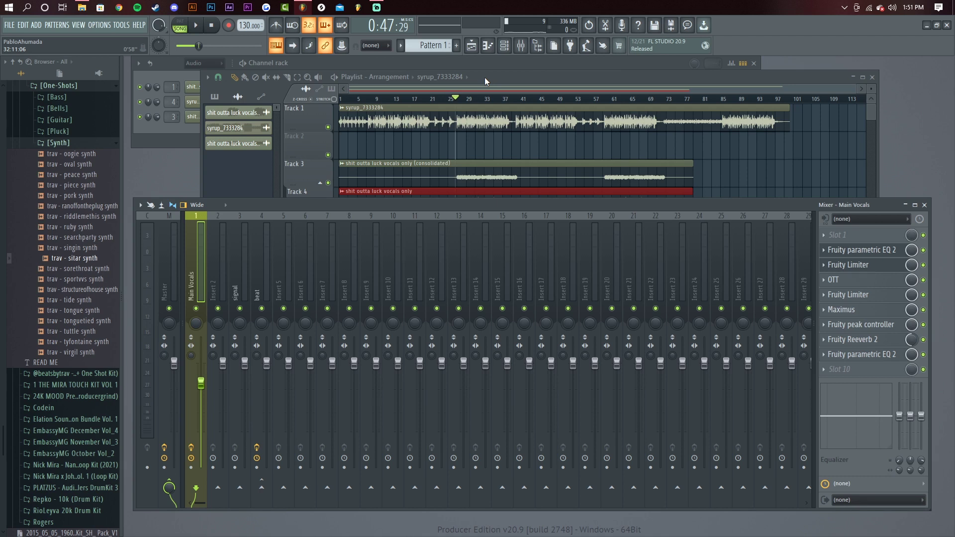
Fine-tune the beat track's Patcher with Sidechain at about a third and Release near minimum, and close it
left_click(244, 279)
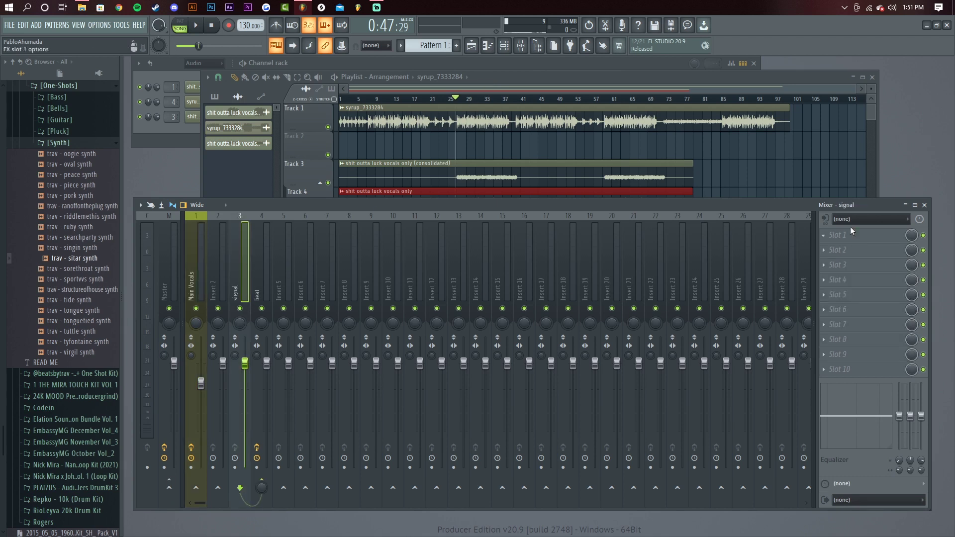
left_click(258, 268)
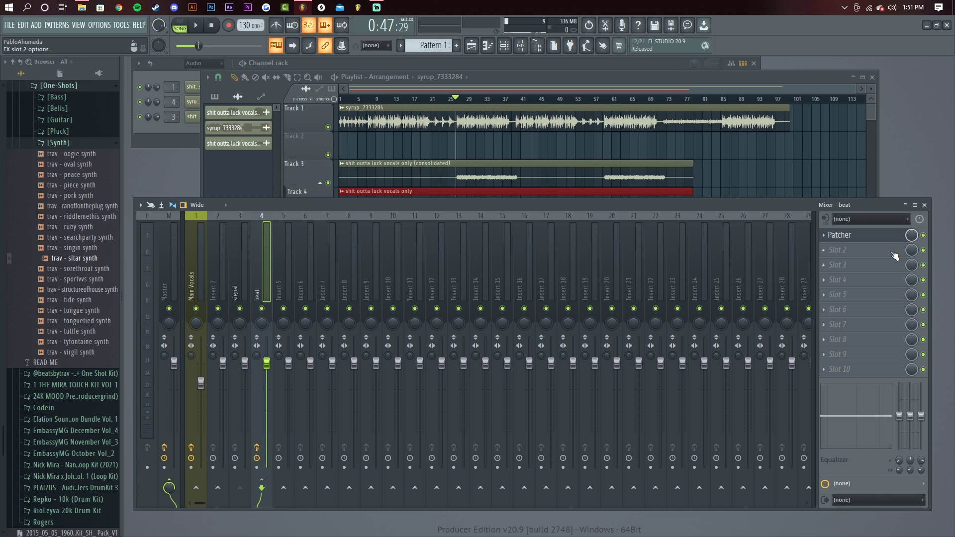
left_click(864, 235)
left_click_drag(465, 254, 465, 237)
left_click_drag(534, 255, 533, 250)
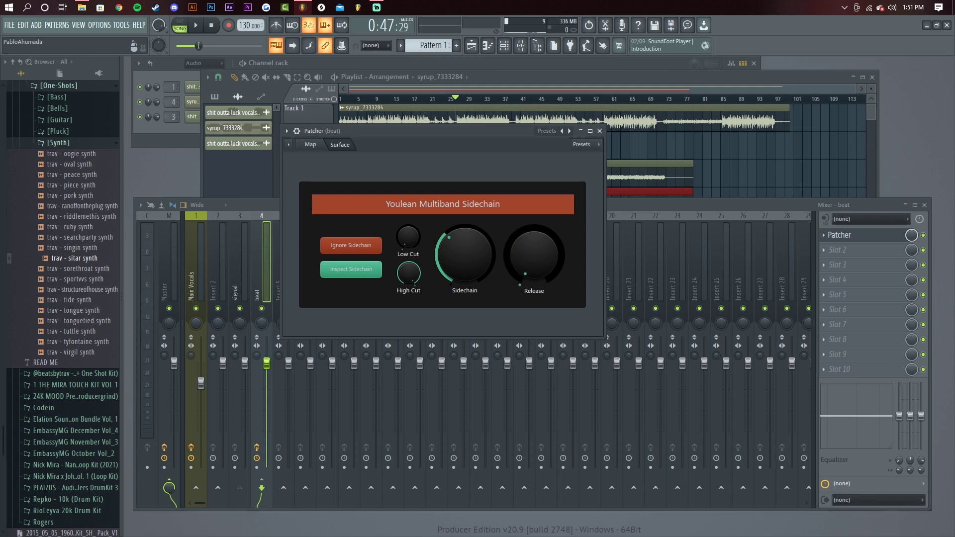
left_click_drag(464, 255, 464, 246)
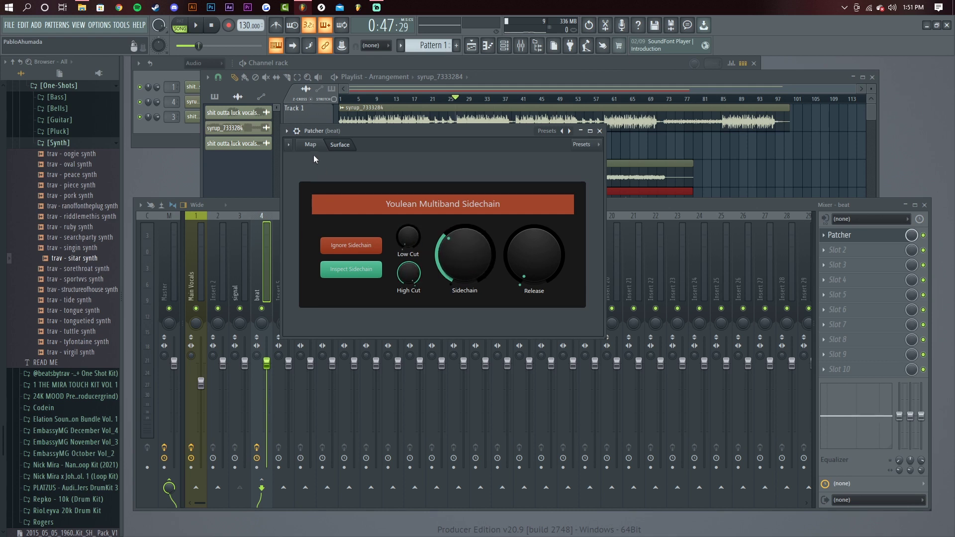
left_click(600, 132)
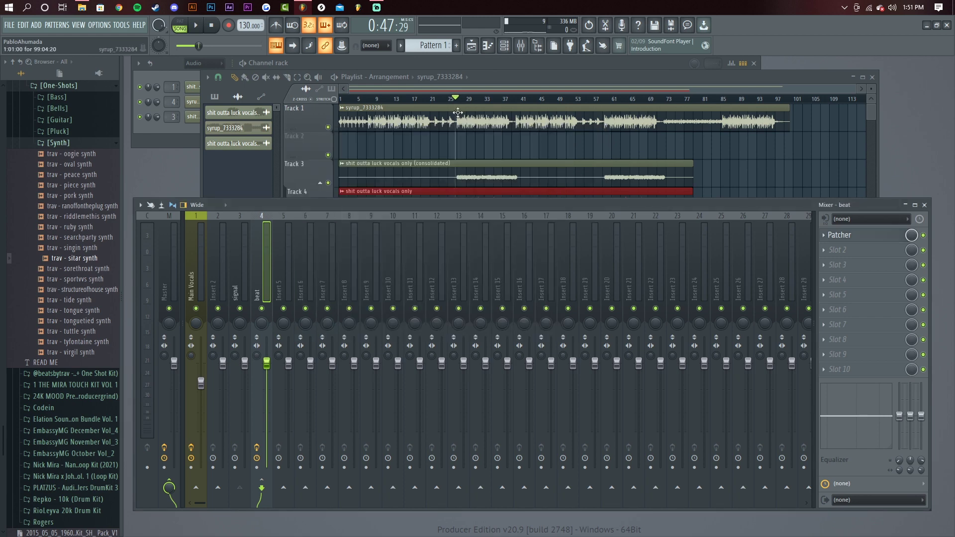
Play the song briefly, stop it, and bring the playlist forward with the playback position at about bar 23
key("space")
key("space")
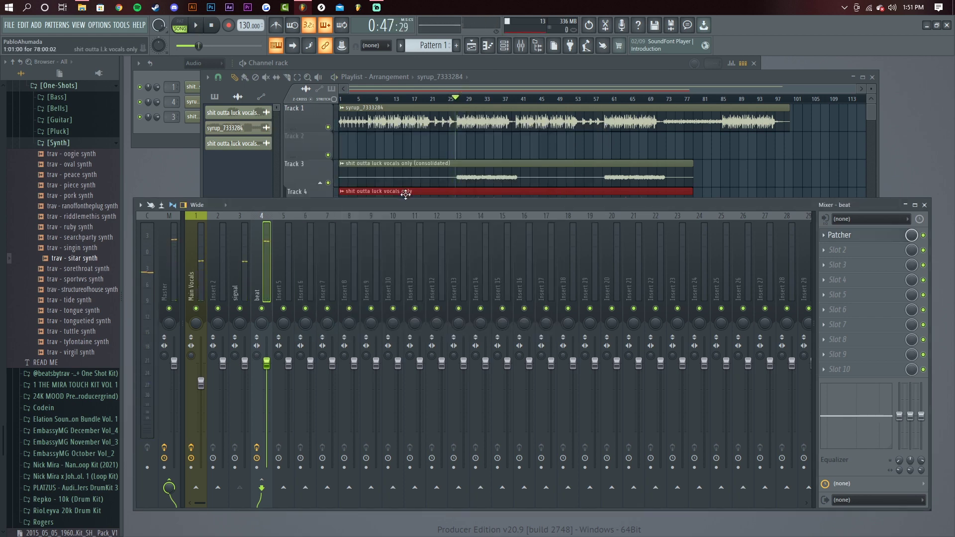
left_click(406, 195)
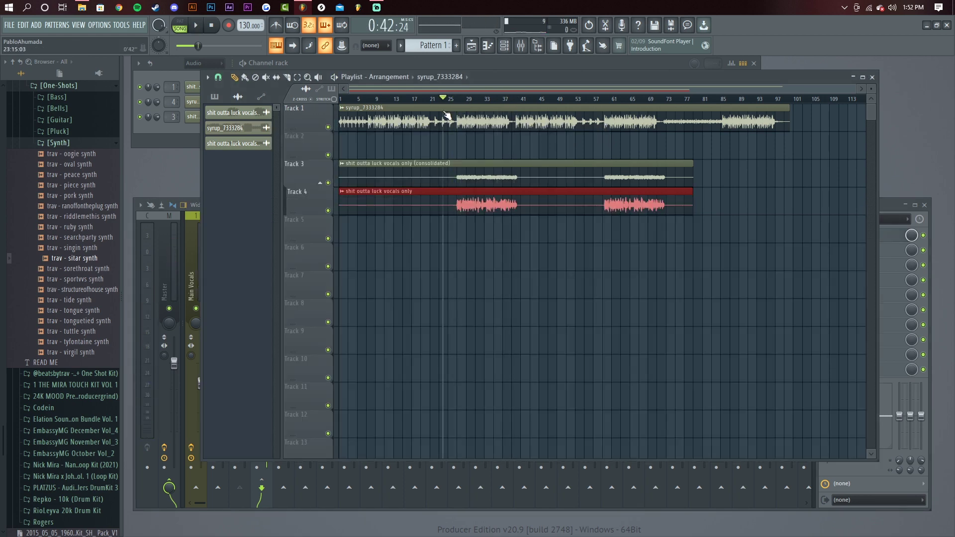
Load Auto-Tune EFX in the Main Vocals track's first effect slot with the Alto/Tenor input type
left_click(142, 490)
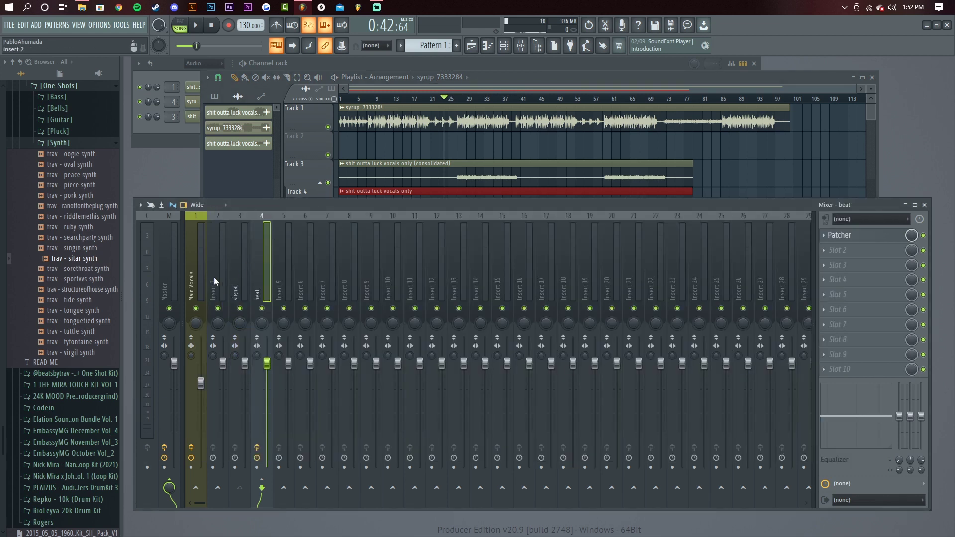
left_click(195, 270)
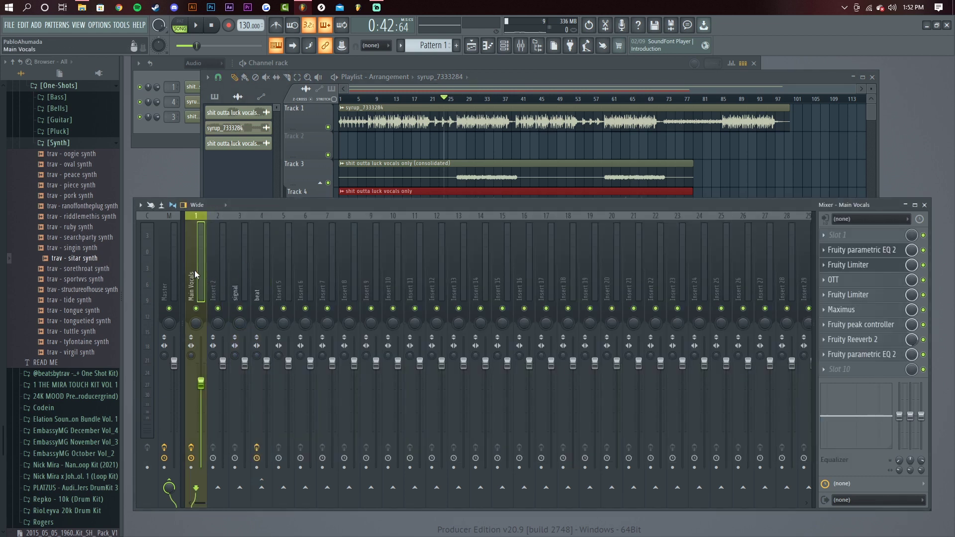
left_click(846, 239)
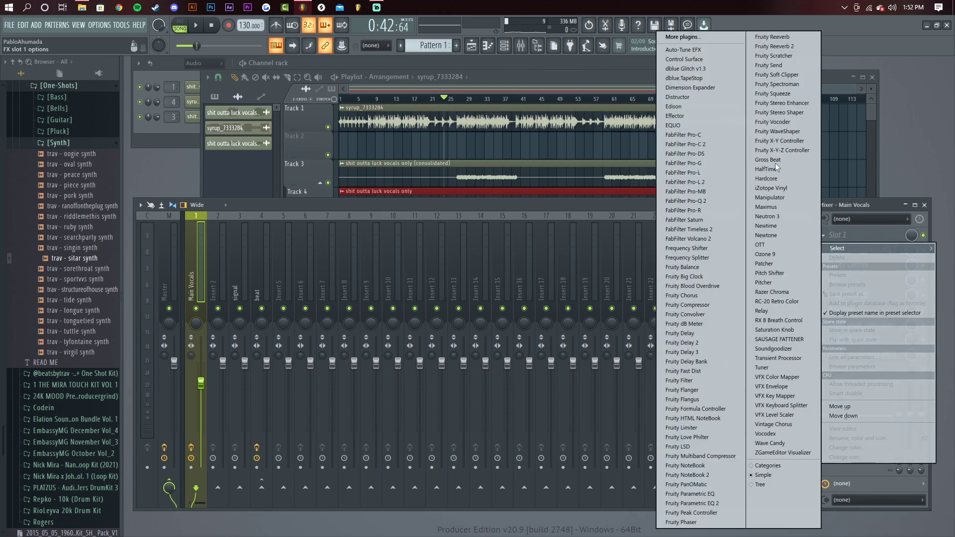
left_click(697, 51)
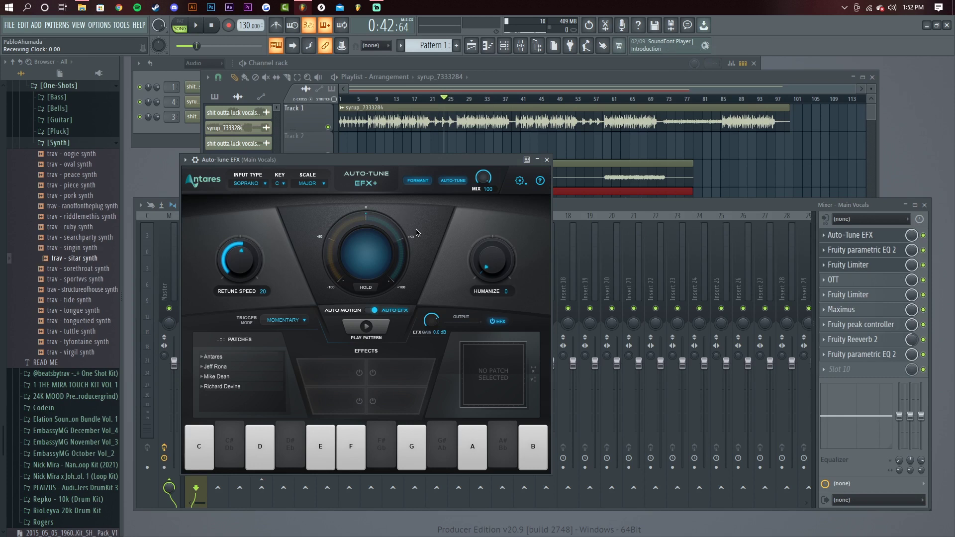
left_click(247, 184)
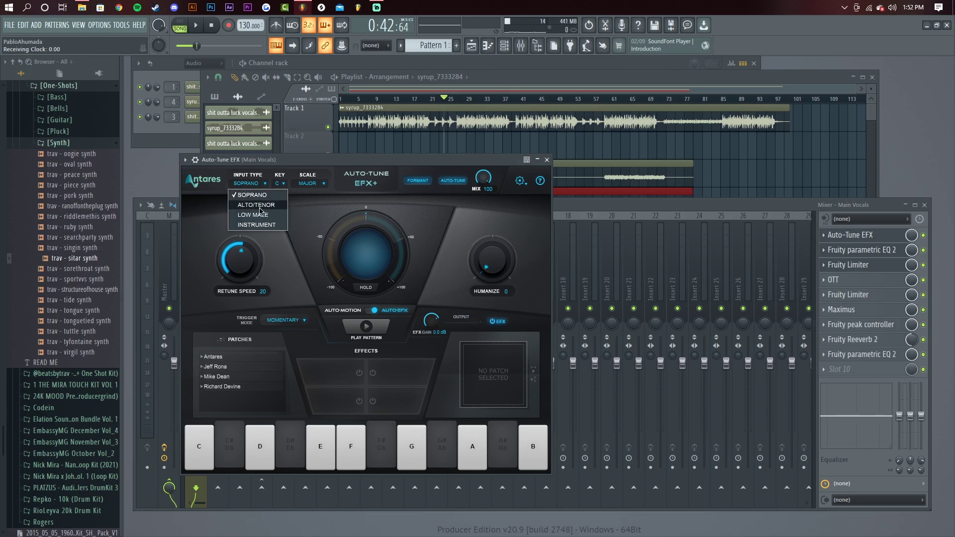
left_click(266, 203)
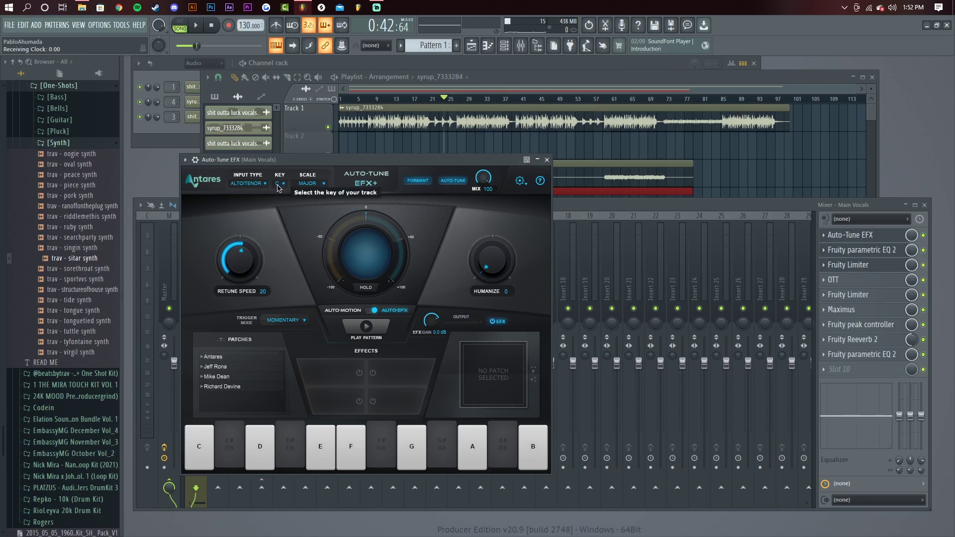
Keep Auto-Tune's key at C, set Retune Speed to 16 and Humanize to 19, and close the plugin
left_click(278, 186)
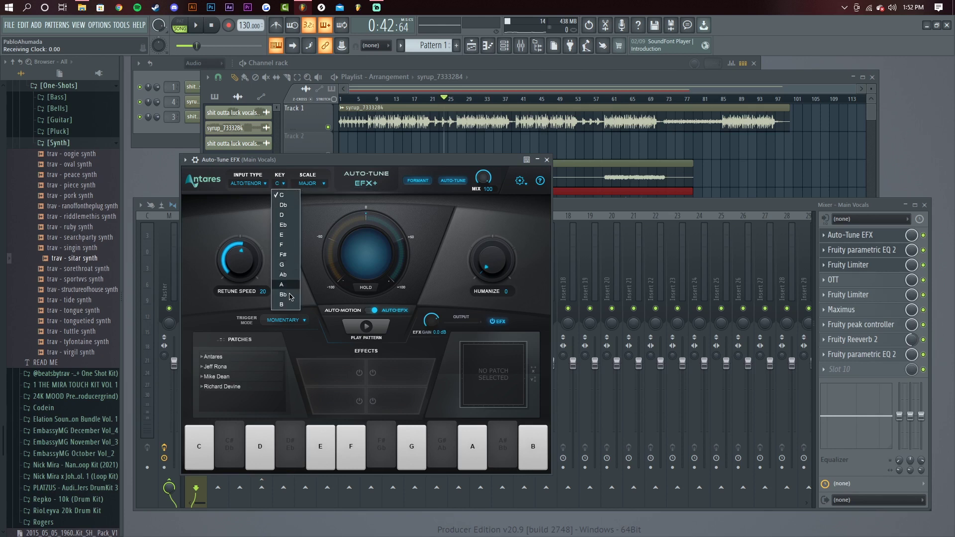
left_click(284, 192)
scroll(240, 278, "down", 3)
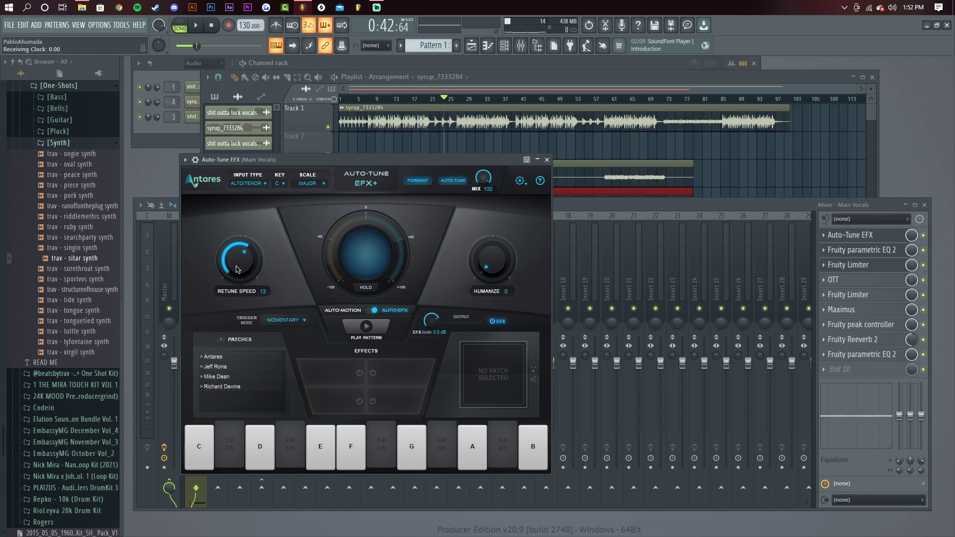
scroll(239, 272, "up", 5)
scroll(241, 269, "down", 4)
left_click_drag(489, 267, 485, 242)
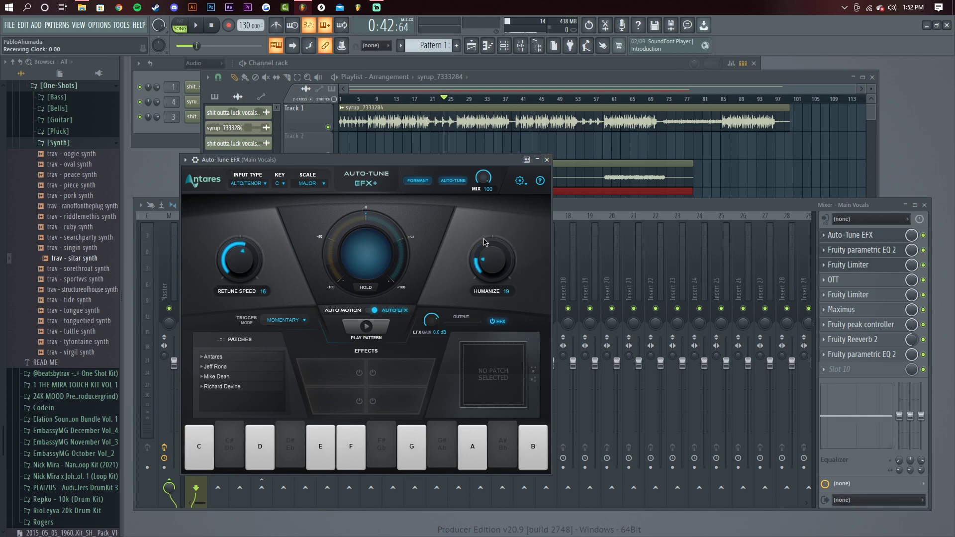
left_click(546, 160)
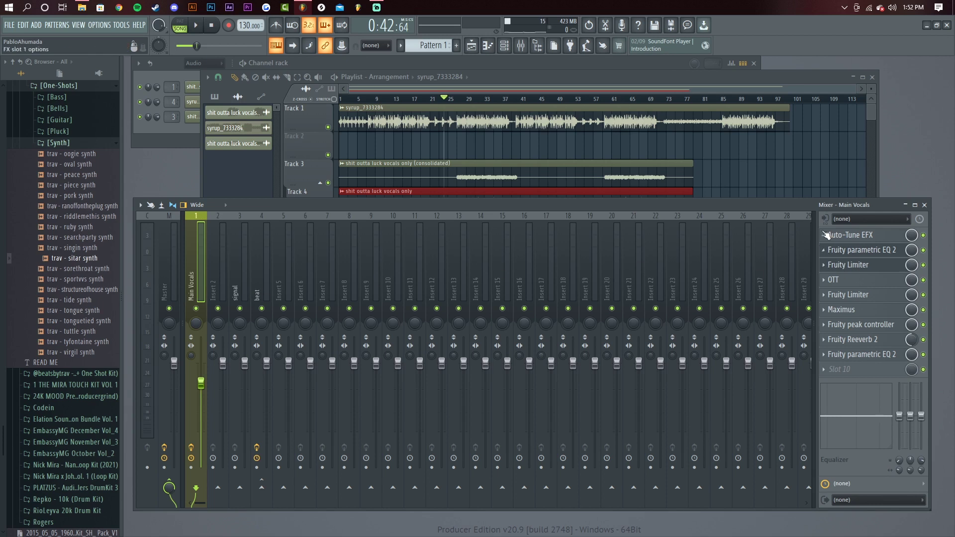
Remove Auto-Tune EFX from the Main Vocals track's first effect slot
right_click(832, 251)
left_click(832, 254)
key("Return")
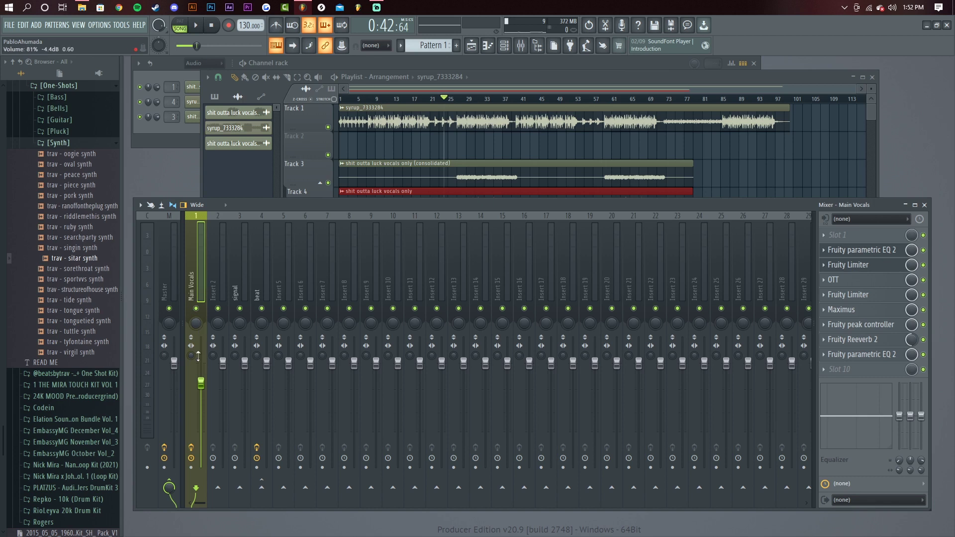
Raise the Main Vocals fader slightly and route the track only to Insert 6
left_click_drag(205, 391, 201, 378)
mouse_move(201, 380)
left_mouse_down()
mouse_move(201, 336)
mouse_move(201, 372)
left_mouse_up()
left_click(306, 488)
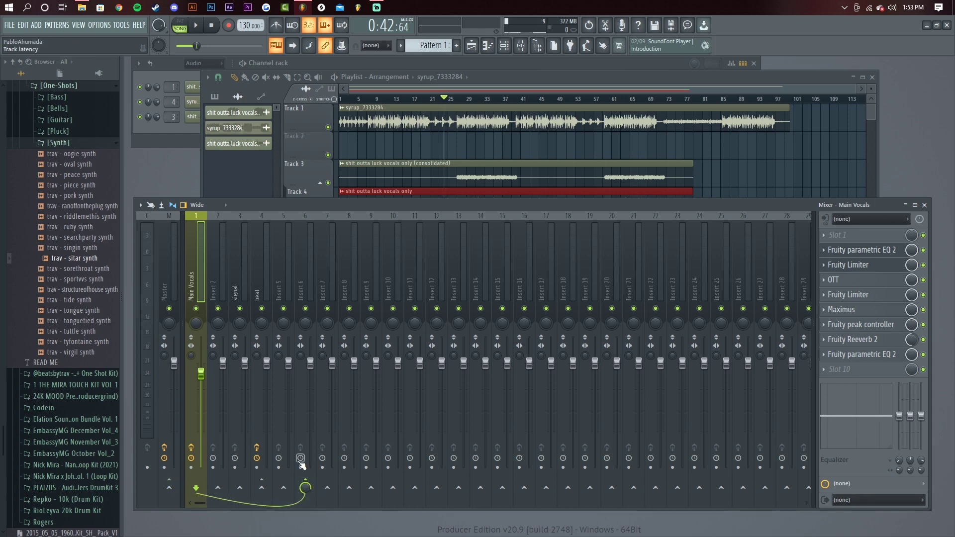
Load FabFilter Pro-L 2 in Insert 6's first slot with Attack and Release at maximum and Gain at about +8.6 dB
left_click(308, 282)
left_click(829, 235)
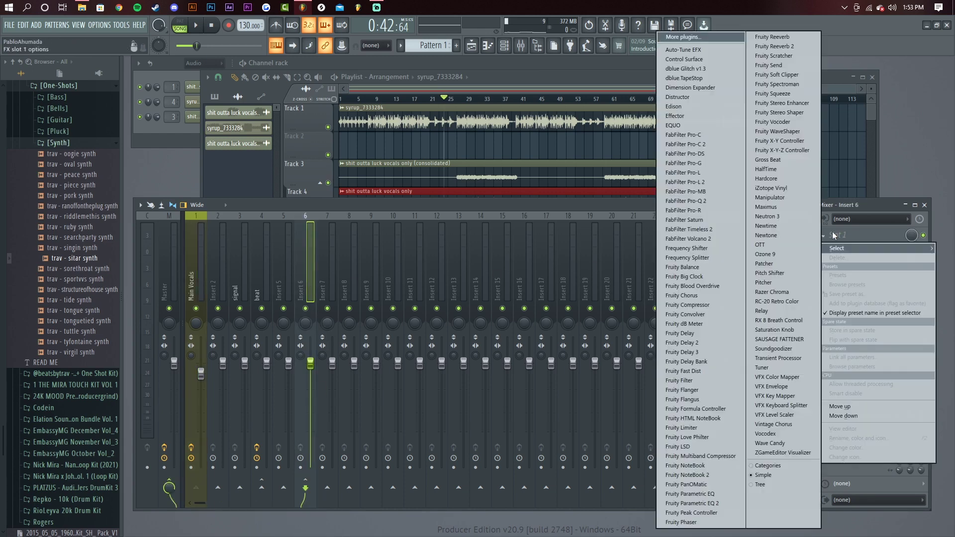
left_click(703, 182)
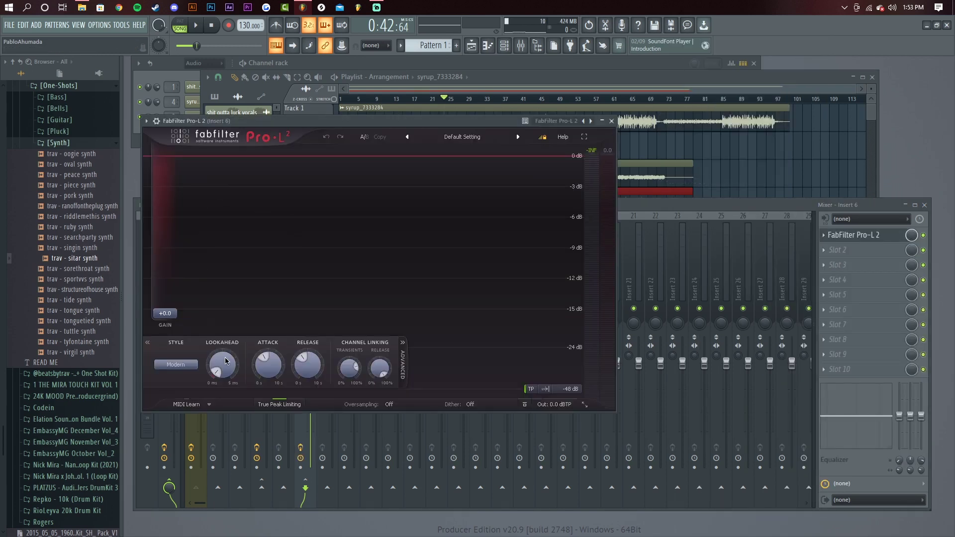
left_click_drag(268, 366, 285, 281)
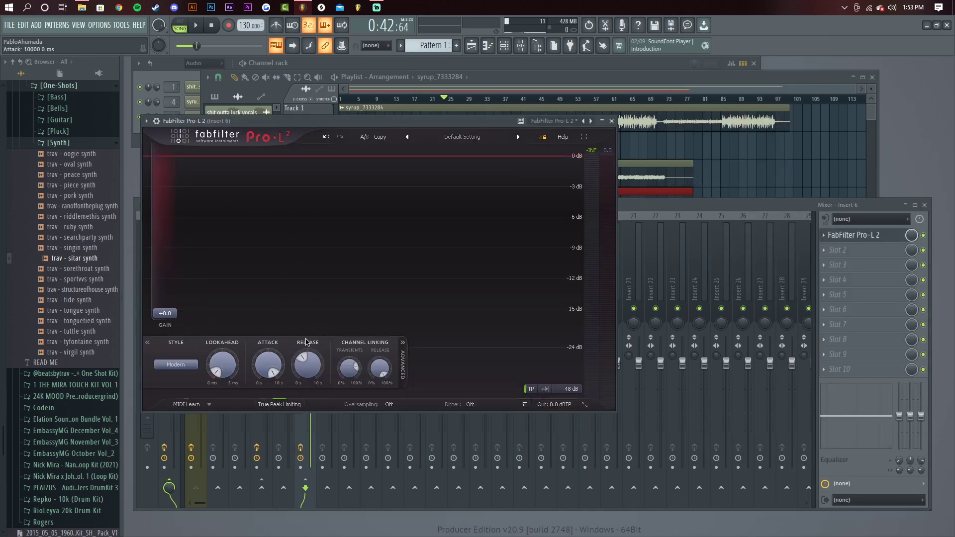
left_click_drag(308, 365, 341, 177)
left_click_drag(165, 313, 170, 265)
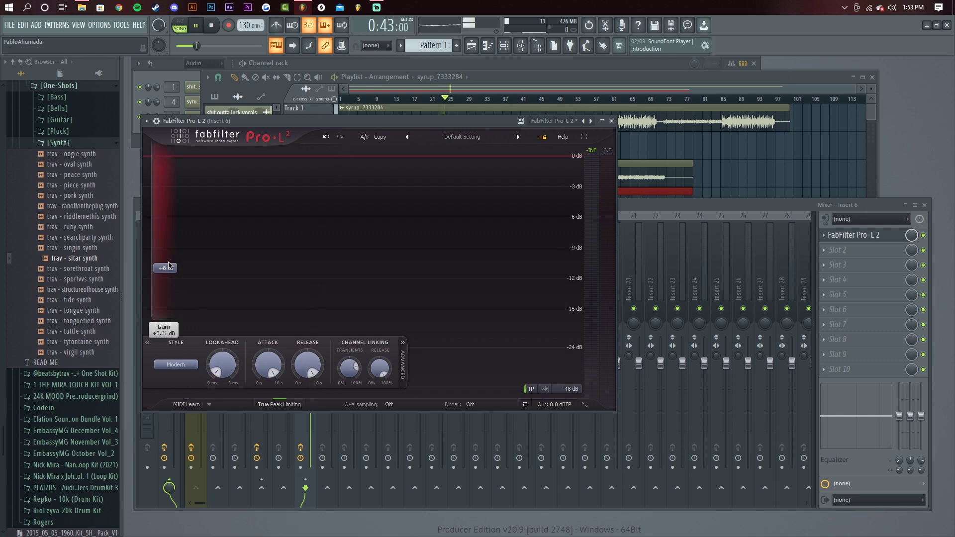
Lower the Main Vocals fader well below its default level during playback and select the Insert 6 track
left_click(498, 85)
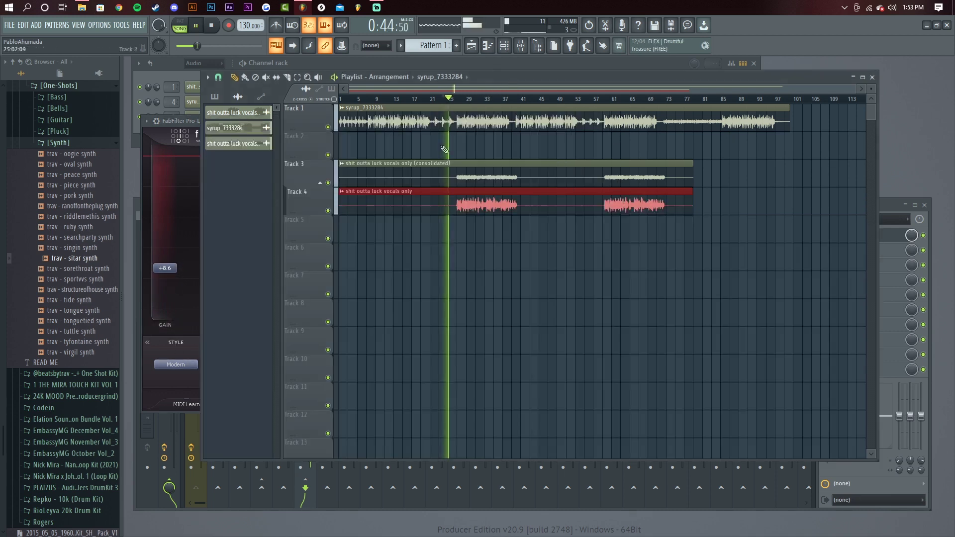
left_click(166, 473)
left_click_drag(201, 367, 201, 413)
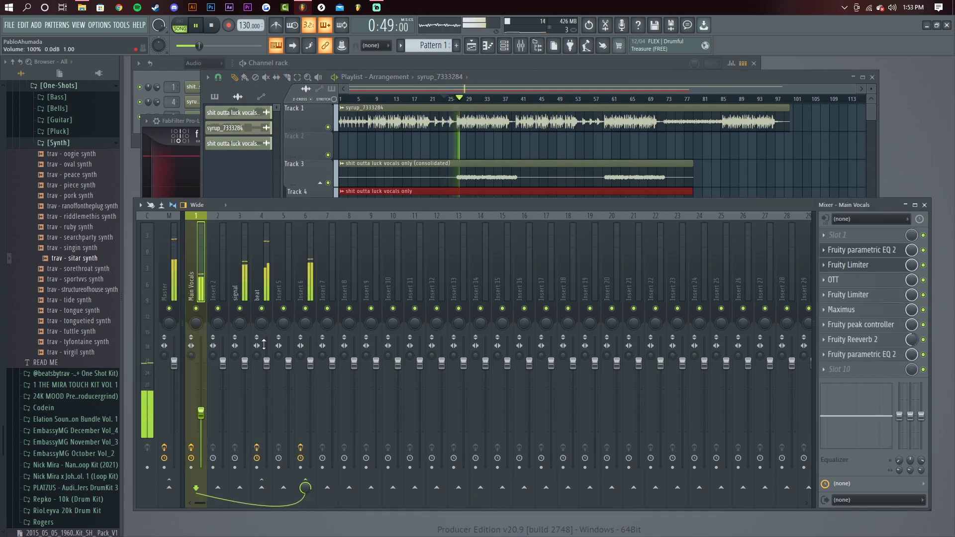
left_click(306, 341)
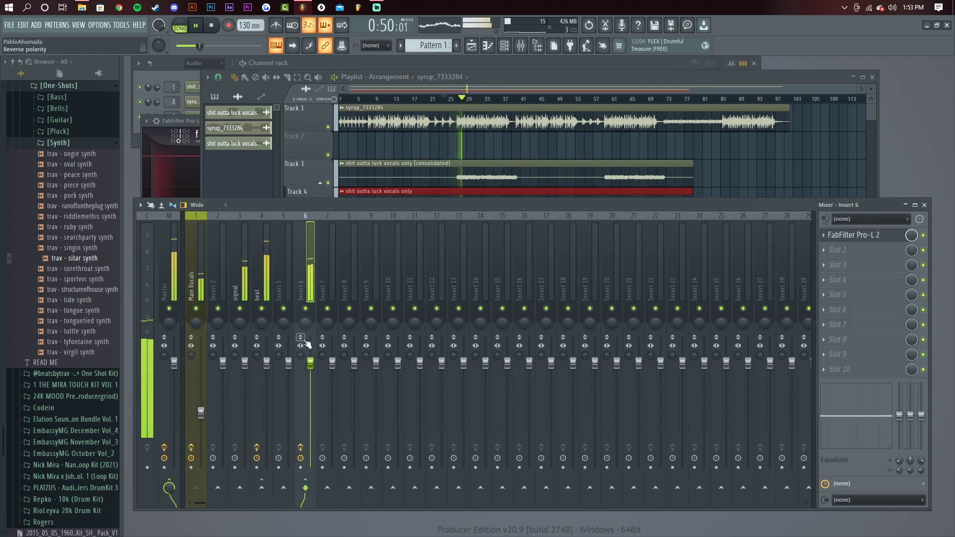
Review the FabFilter Pro-L 2 limiter settings on Insert 6 during playback, stop playback and close the plugin window
left_click(846, 237)
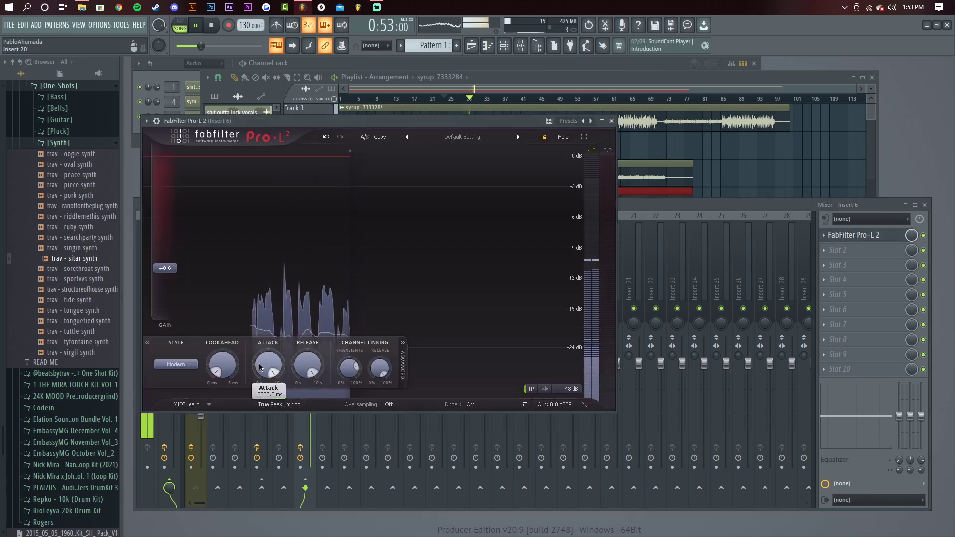
key("space")
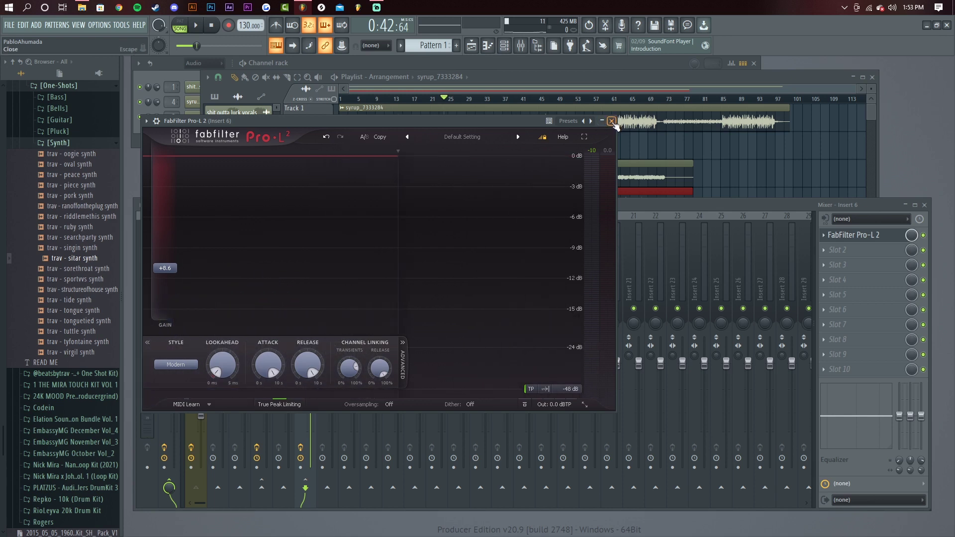
left_click(611, 121)
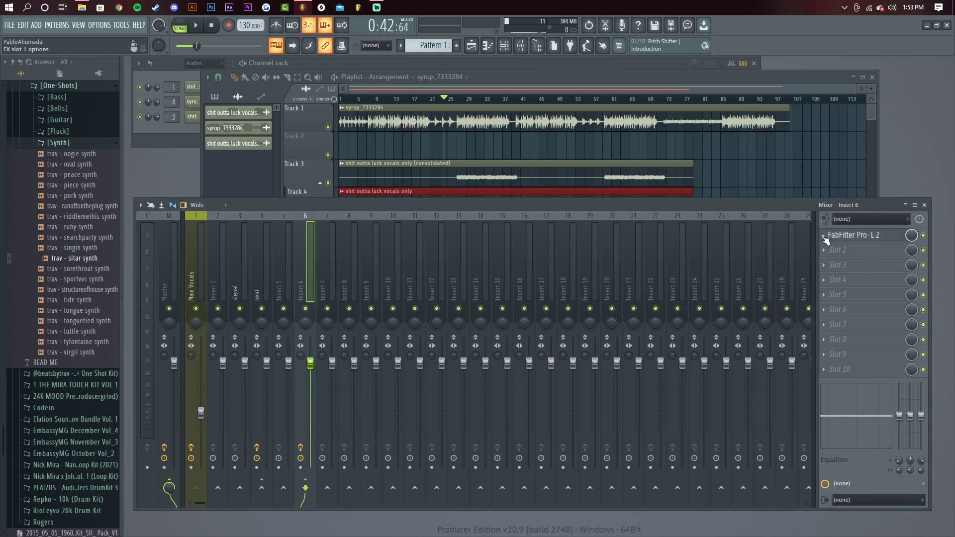
Raise the Main Vocals fader back to its default level and compare the Insert 6 and Main Vocals effect chains
left_click_drag(201, 413, 201, 361)
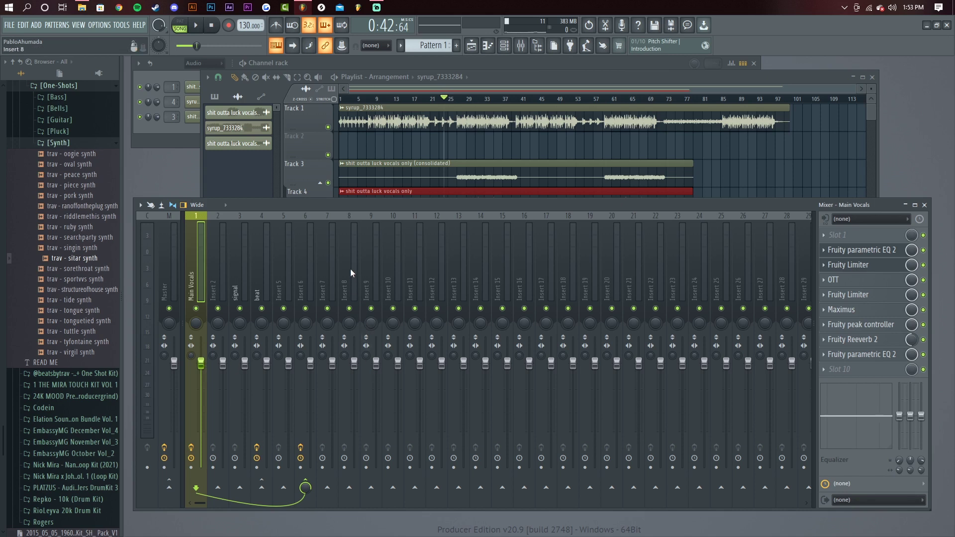
left_click(307, 274)
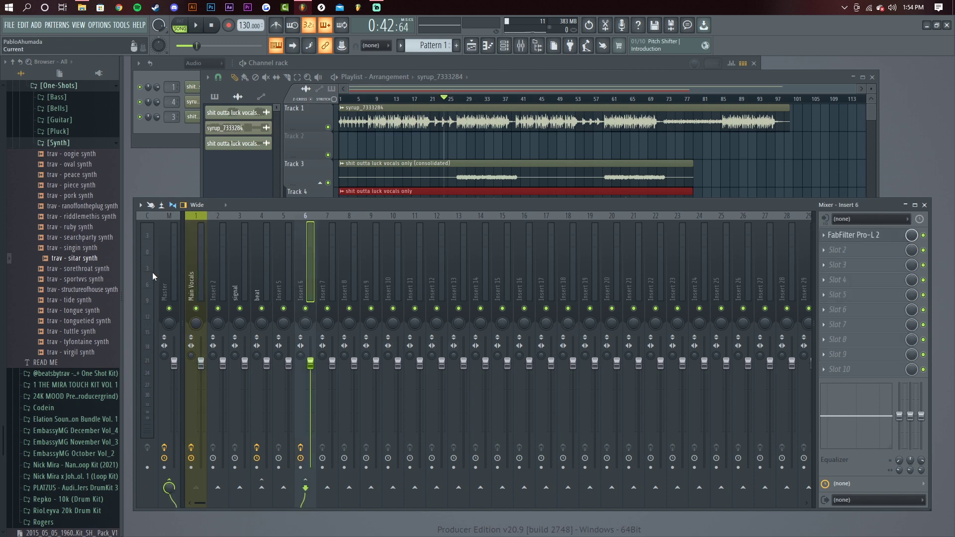
left_click(194, 269)
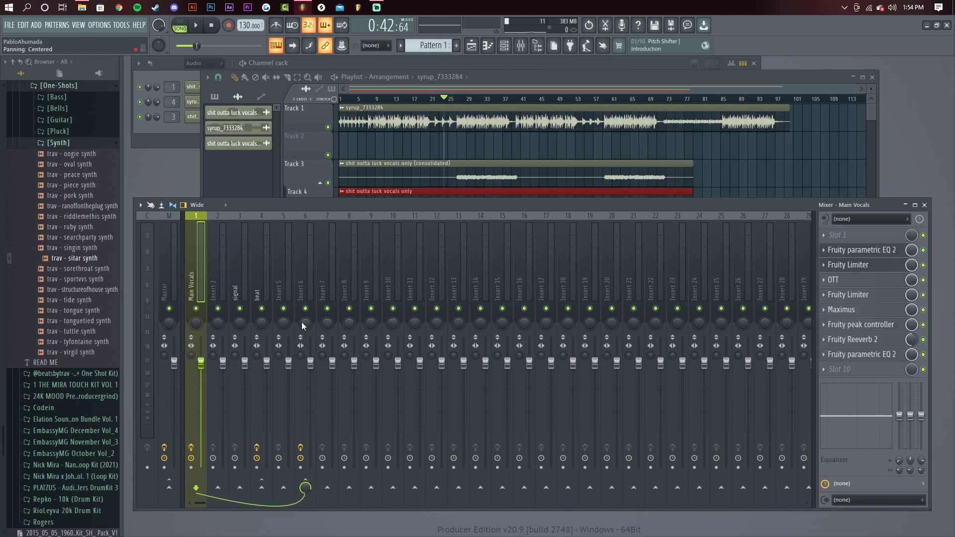
Load Fruity Soft Clipper in the Main Vocals track's tenth effect slot and close its window
right_click(842, 372)
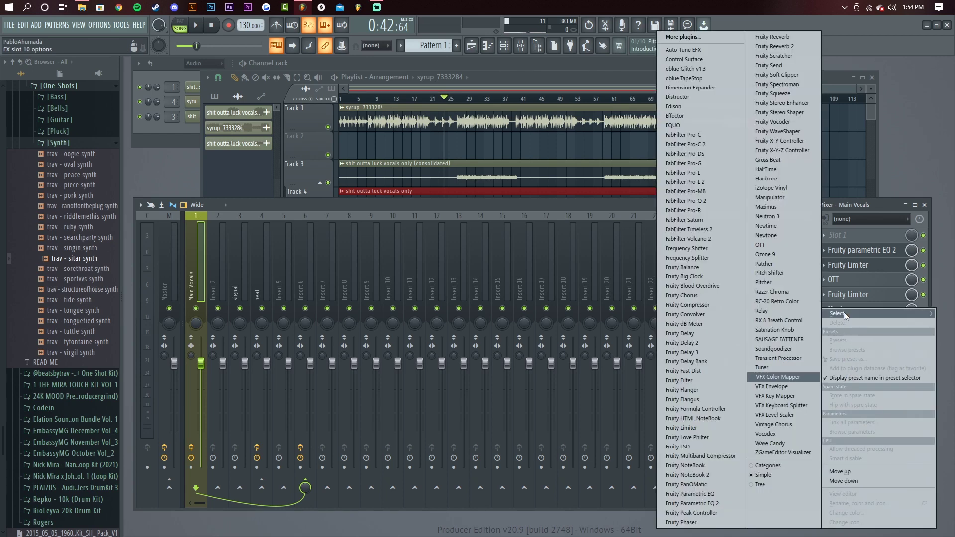
left_click(777, 75)
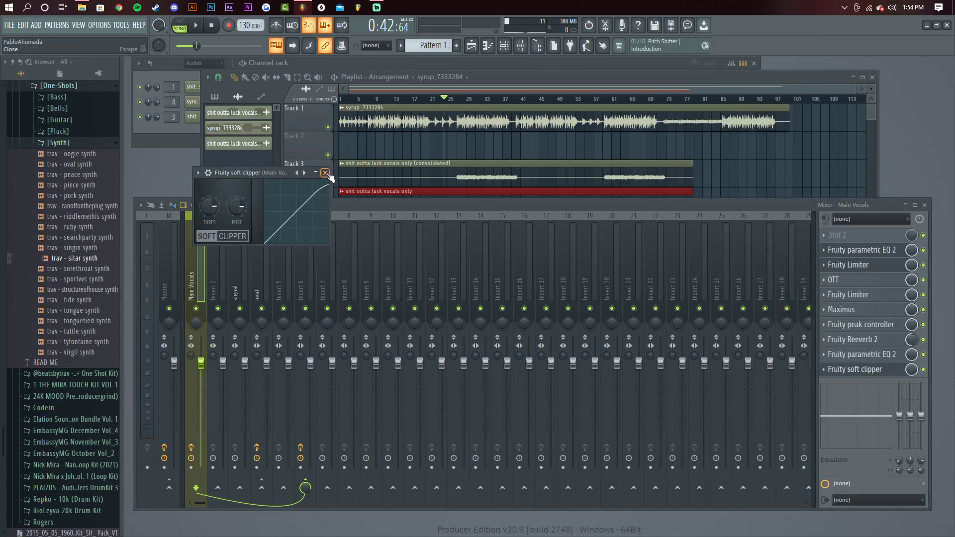
left_click(326, 173)
Delete Fruity Soft Clipper from the Main Vocals track's tenth effect slot
left_click(824, 369)
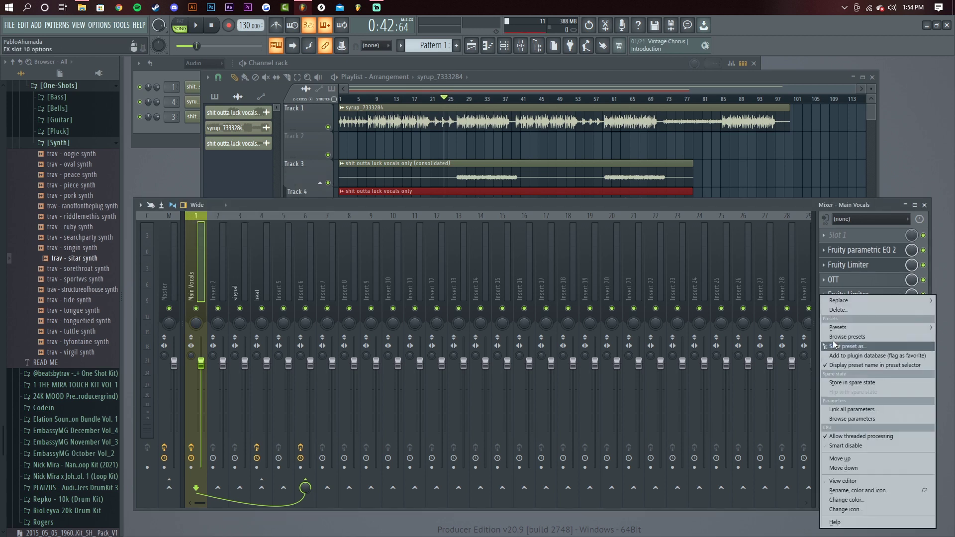
left_click(837, 312)
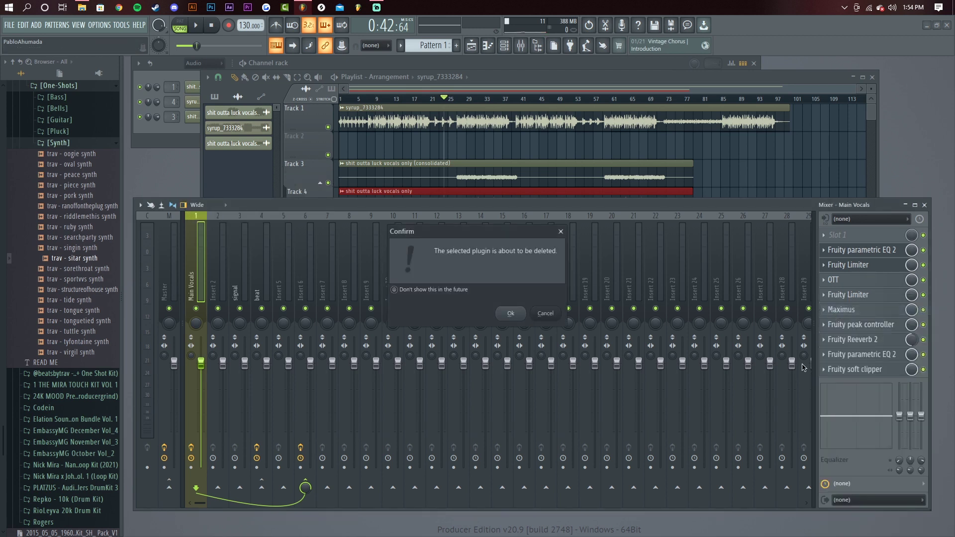
left_click(516, 314)
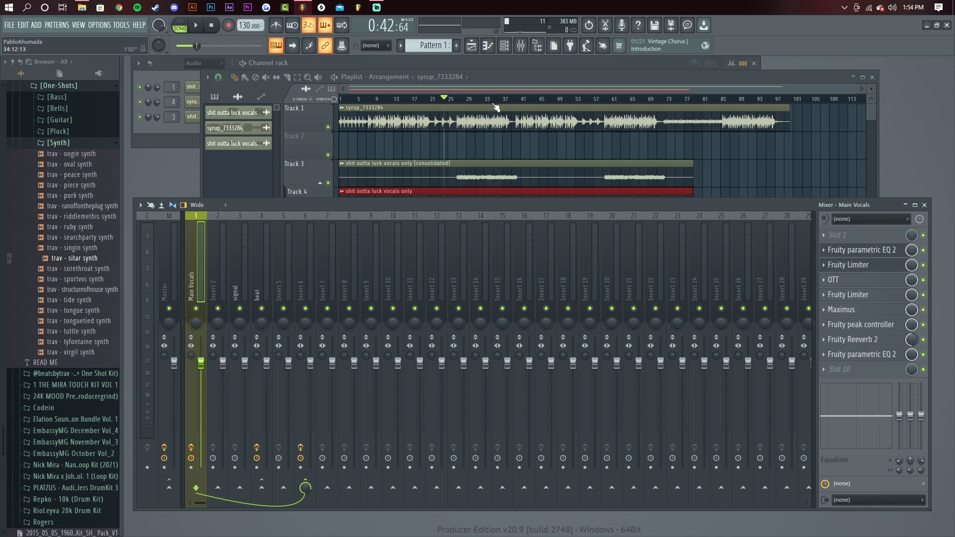
Move the playback position to the start of the first vocal section and select the mixer's Master track
left_click(453, 104)
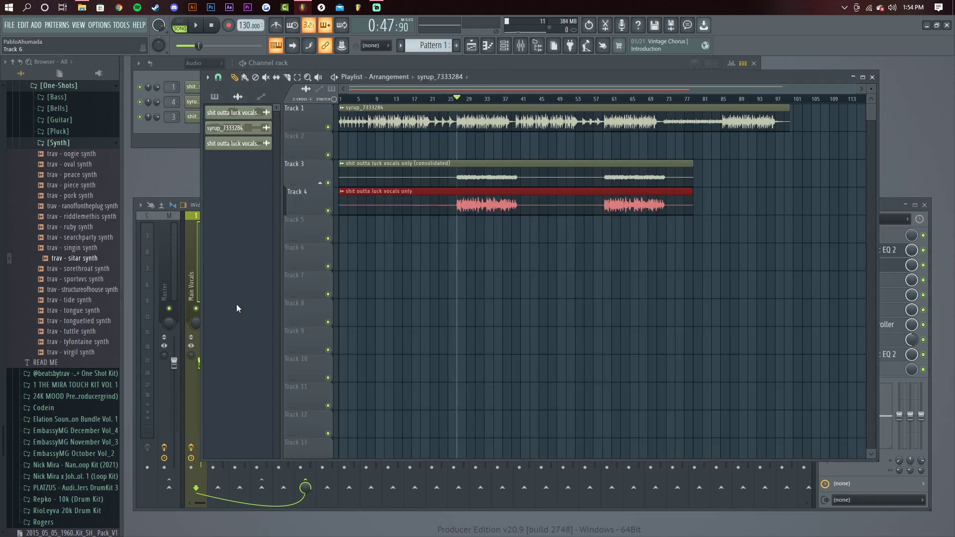
left_click(142, 499)
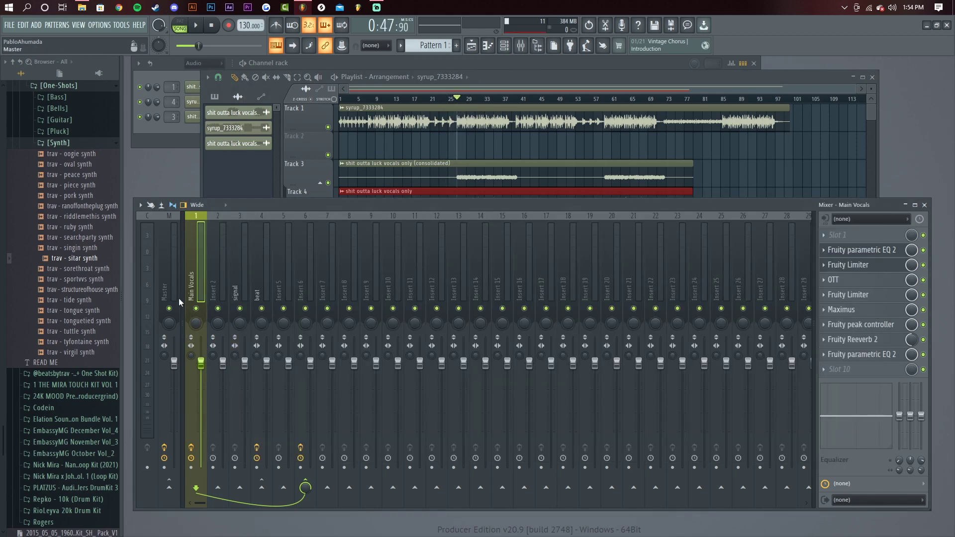
left_click(173, 282)
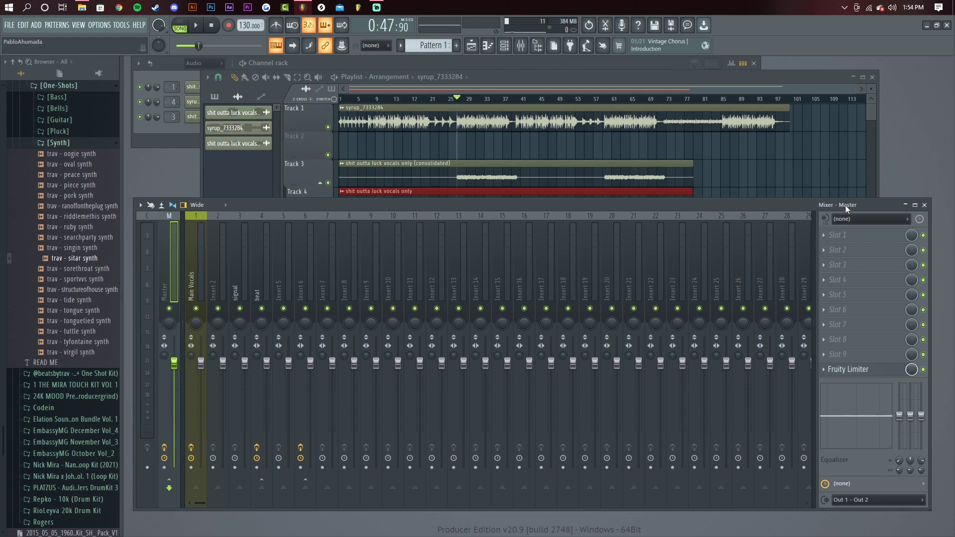
Reposition the mixer window slightly higher over the playlist
left_click_drag(846, 205, 849, 177)
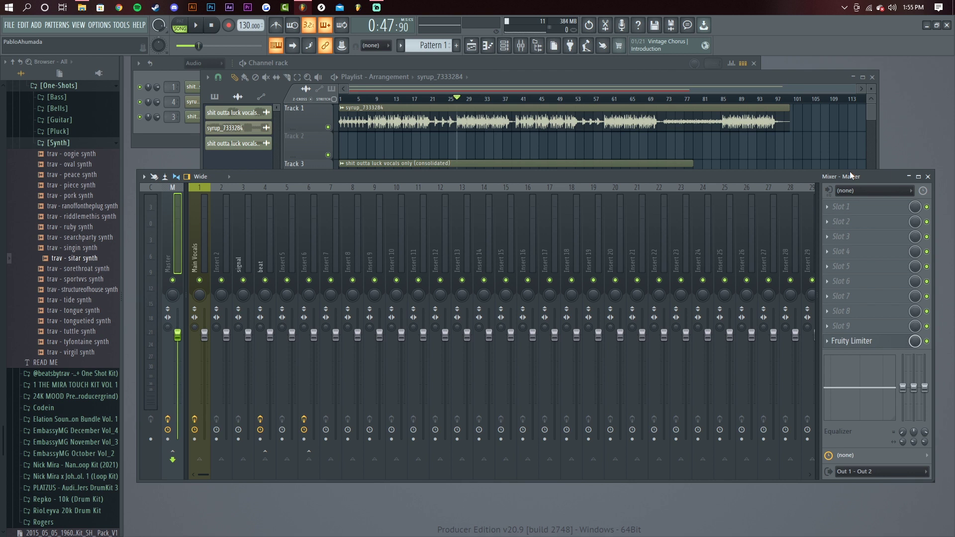
left_click_drag(850, 171, 851, 170)
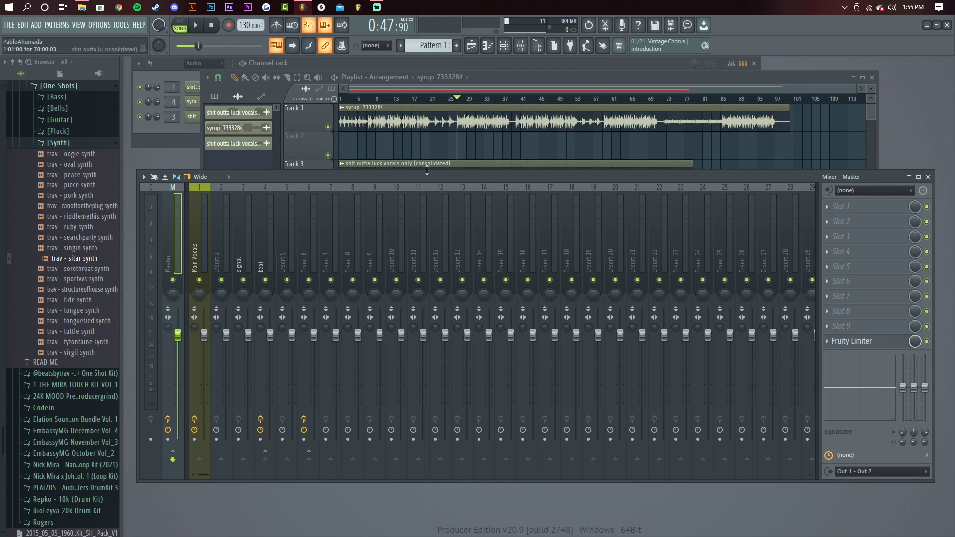
left_click_drag(428, 171, 426, 170)
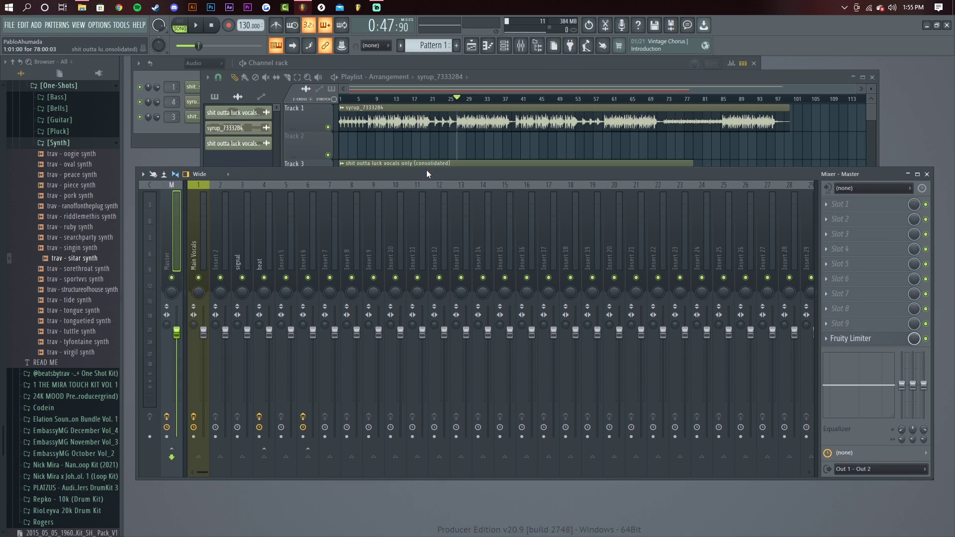